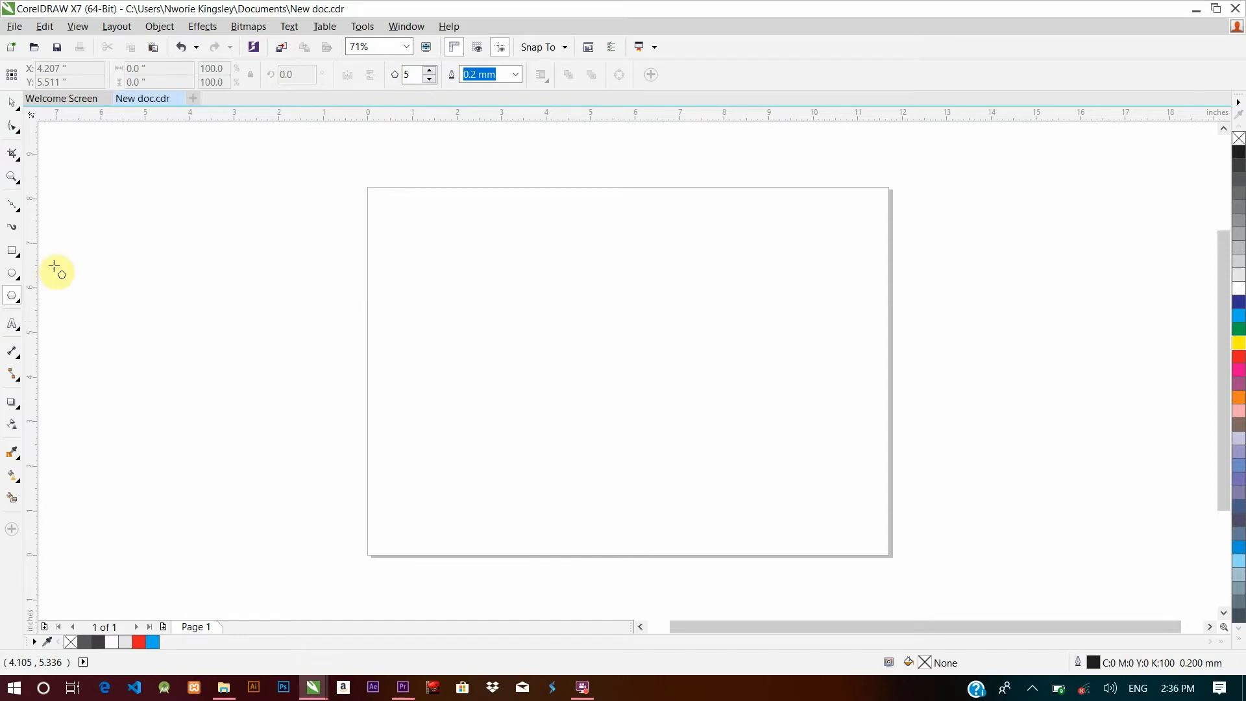
# Draw two five-sided polygons side by side, one about 4.96 by 4.56 in and a proportional one about 4.5 by 4.28 in
pyautogui.click(7, 301)
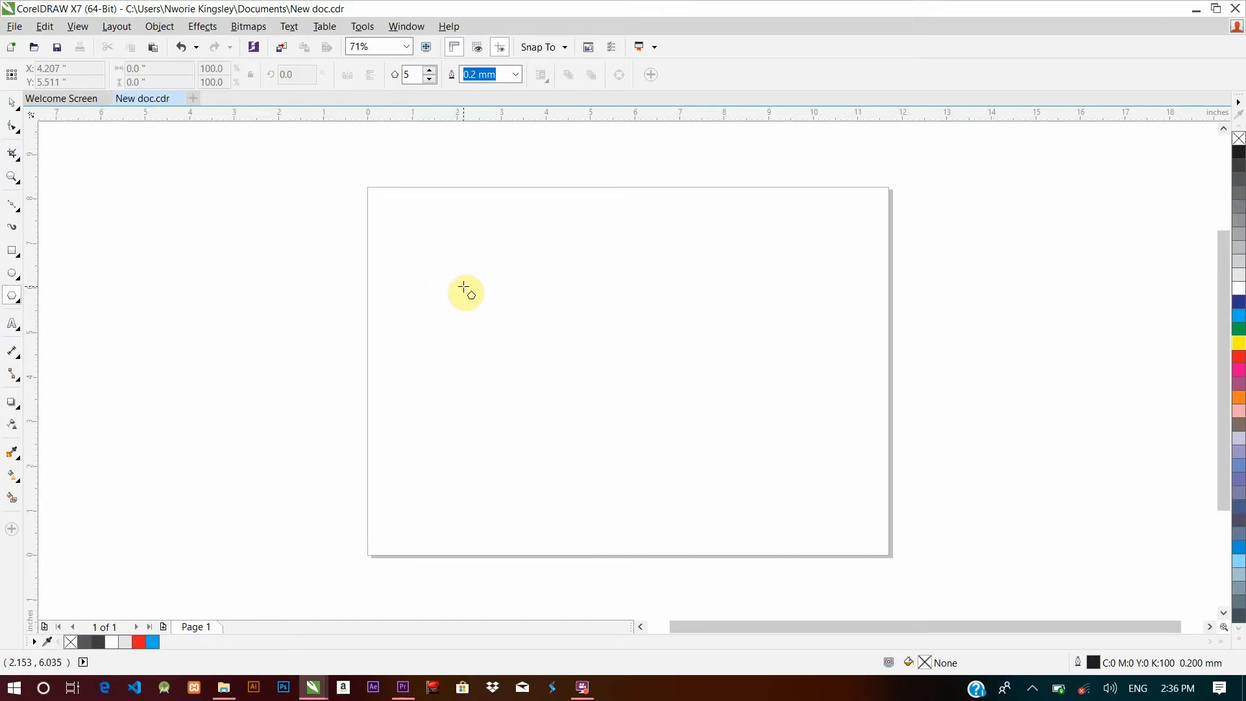
pyautogui.moveTo(459, 239); pyautogui.dragTo(686, 459)
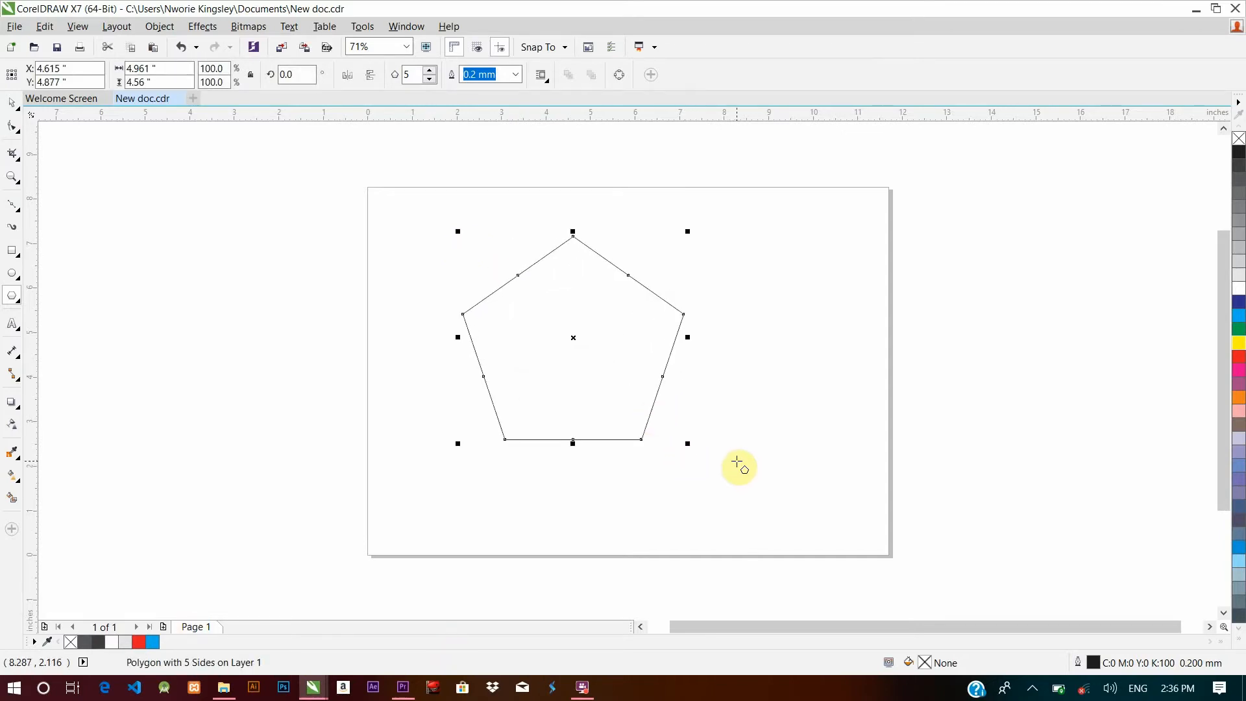
pyautogui.moveTo(728, 247); pyautogui.dragTo(853, 461)
pyautogui.press('ctrl')
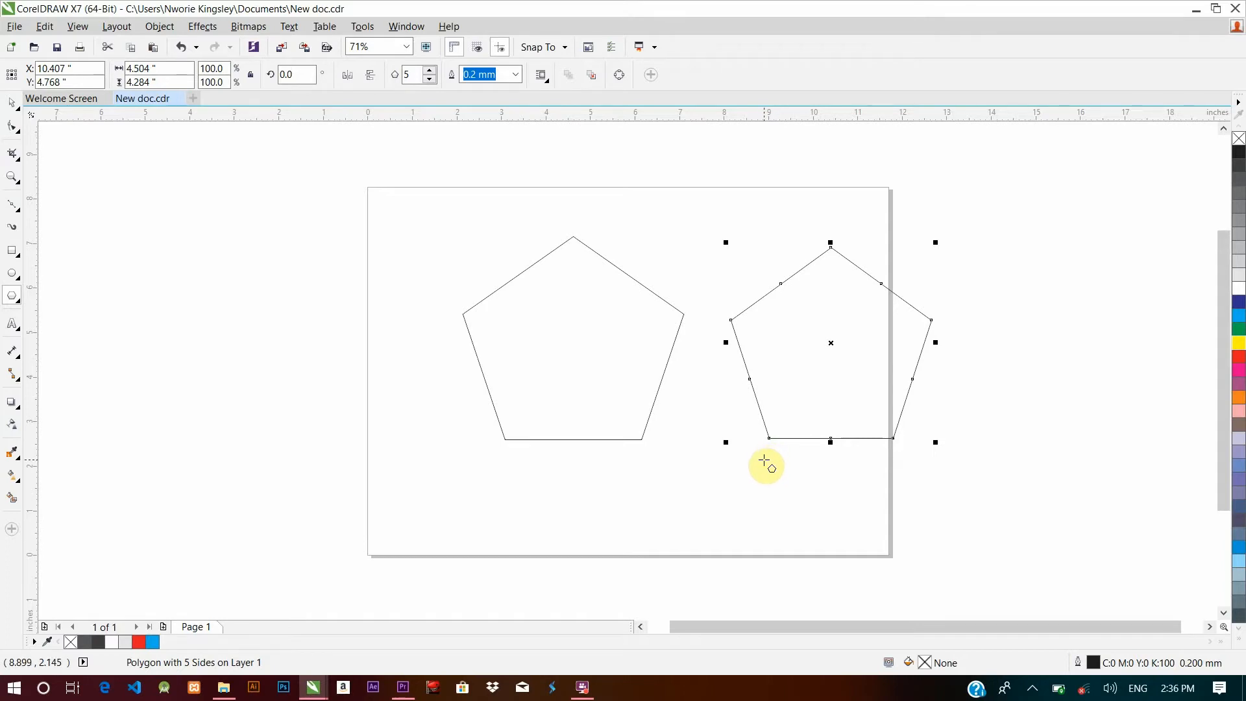
# Raise the number of sides of the polygon at the page's right edge to 8
pyautogui.click(432, 72)
pyautogui.click(432, 71)
pyautogui.click(432, 72)
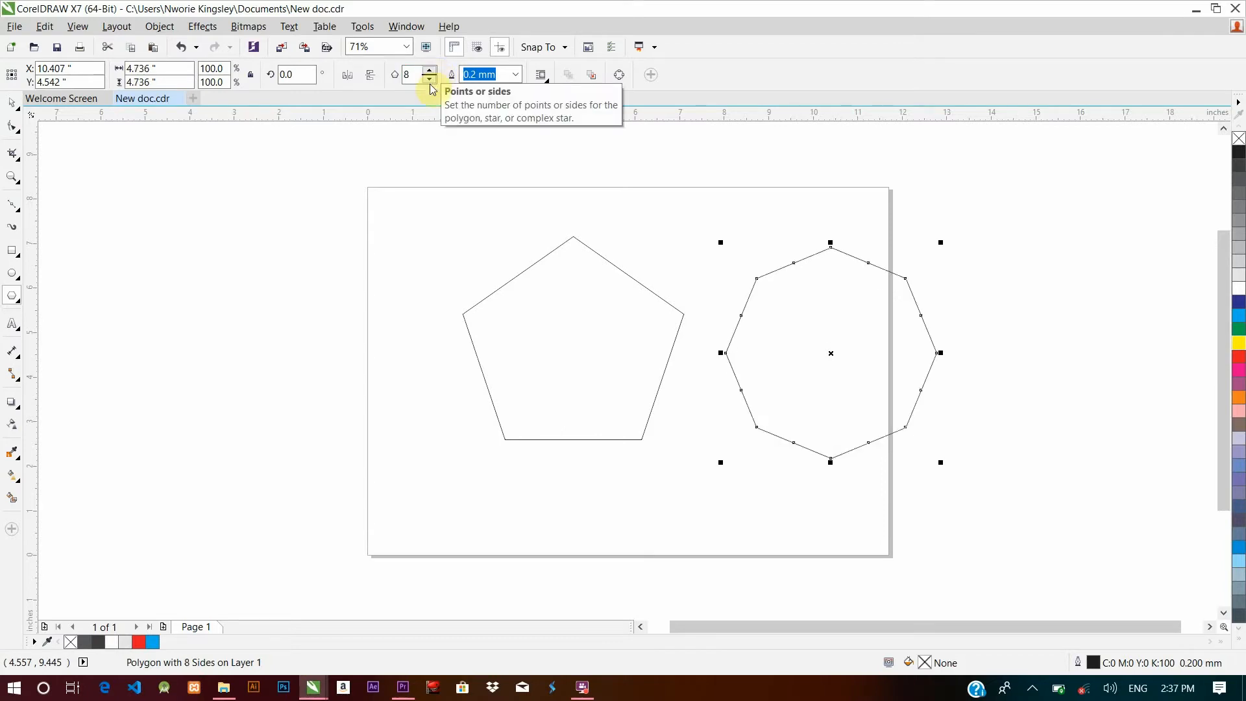
# Reduce the selected polygon to 3 sides to make a triangle
pyautogui.click(429, 79)
pyautogui.click(430, 79)
pyautogui.click(429, 79)
pyautogui.click(430, 79)
pyautogui.click(430, 79)
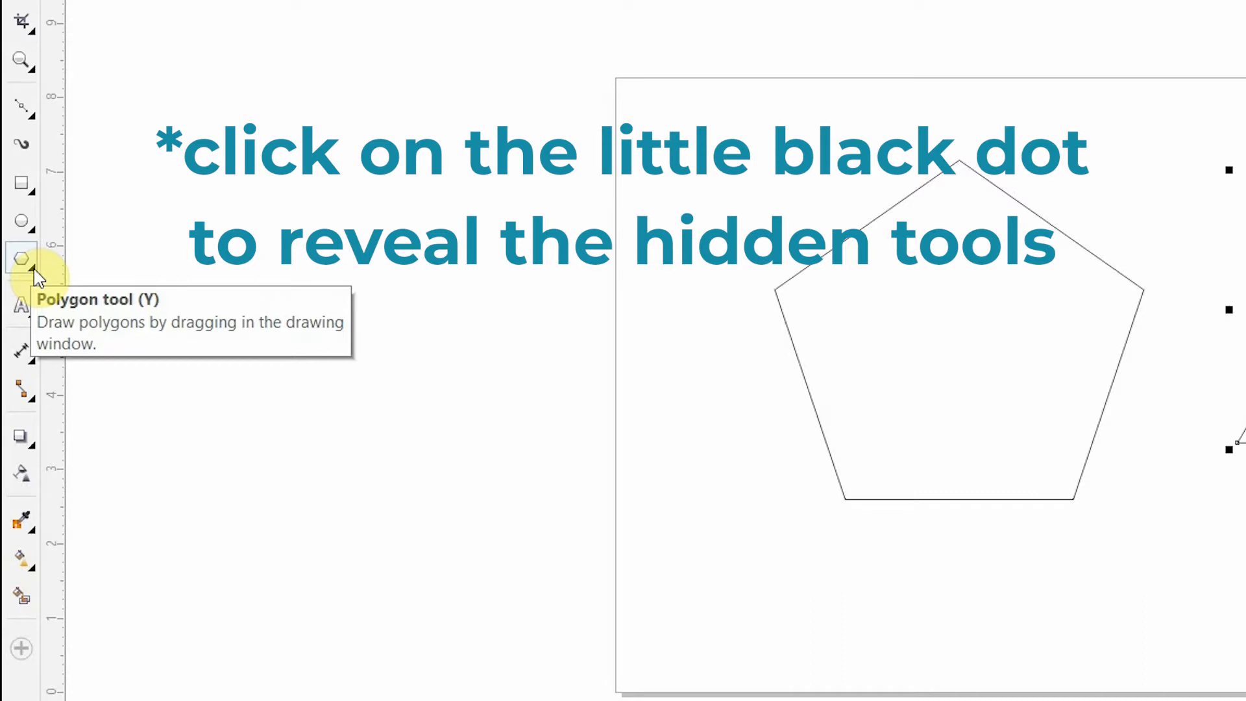
# Draw two five-pointed stars beside the page's left edge, about 4.55 by 5.61 in and 4.68 by 4.46 in
pyautogui.click(31, 268)
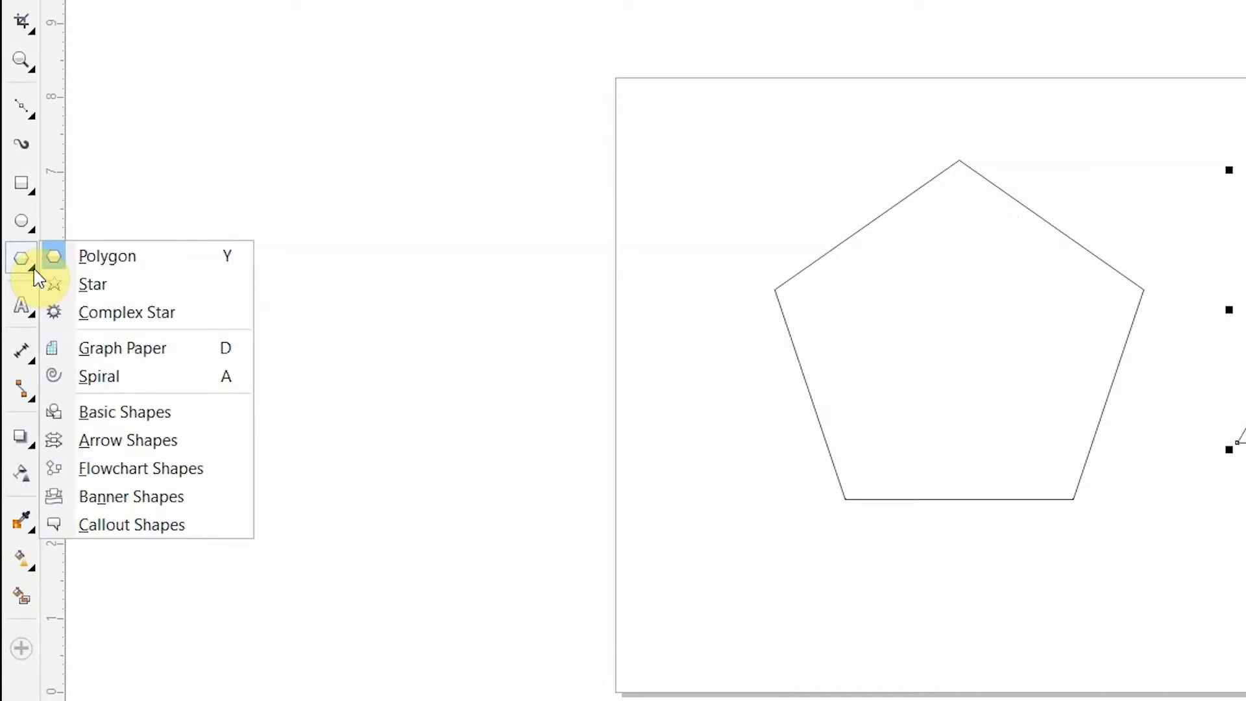
pyautogui.click(105, 286)
pyautogui.moveTo(155, 198); pyautogui.dragTo(512, 638)
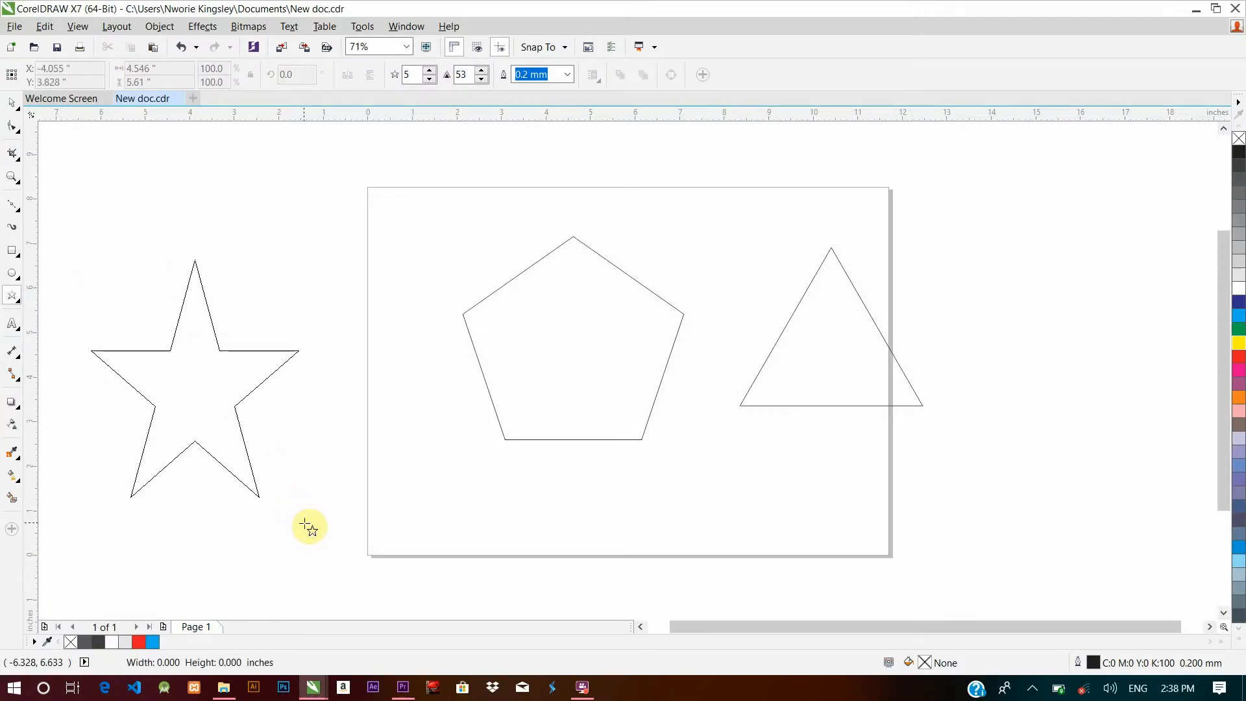
pyautogui.moveTo(305, 523); pyautogui.dragTo(304, 523)
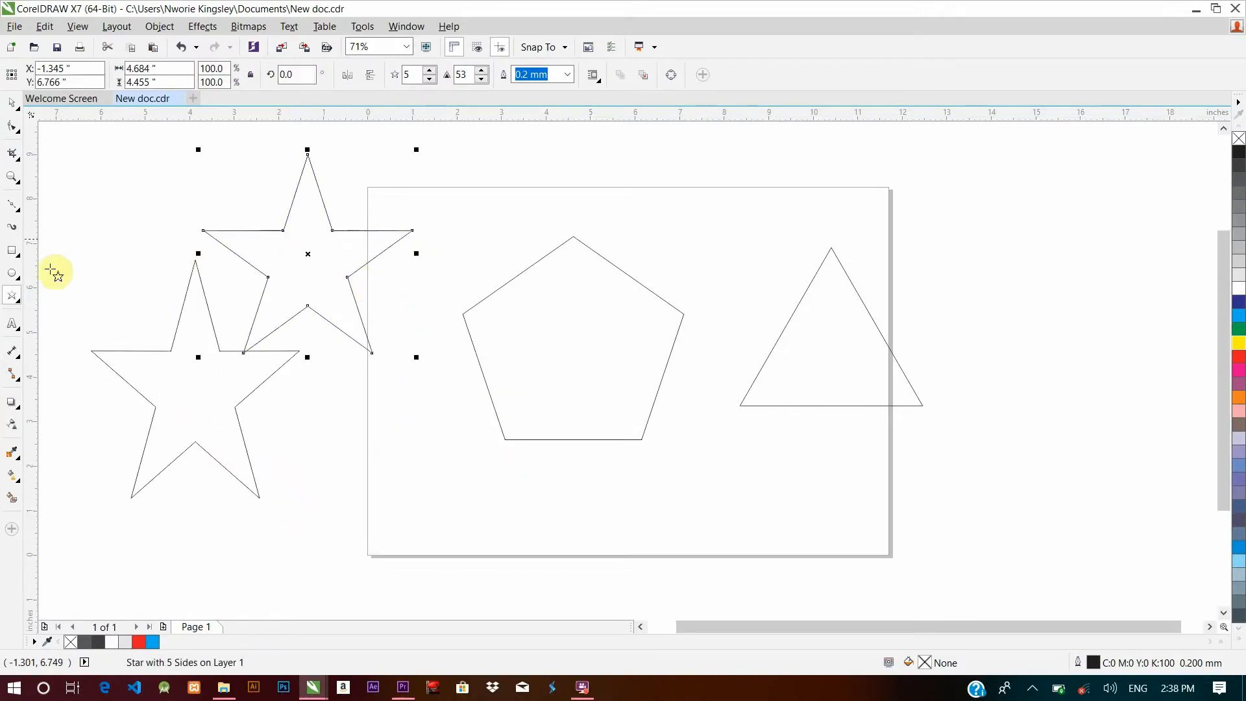
# Draw a nine-pointed complex star overlapping the top of the triangle
pyautogui.click(20, 305)
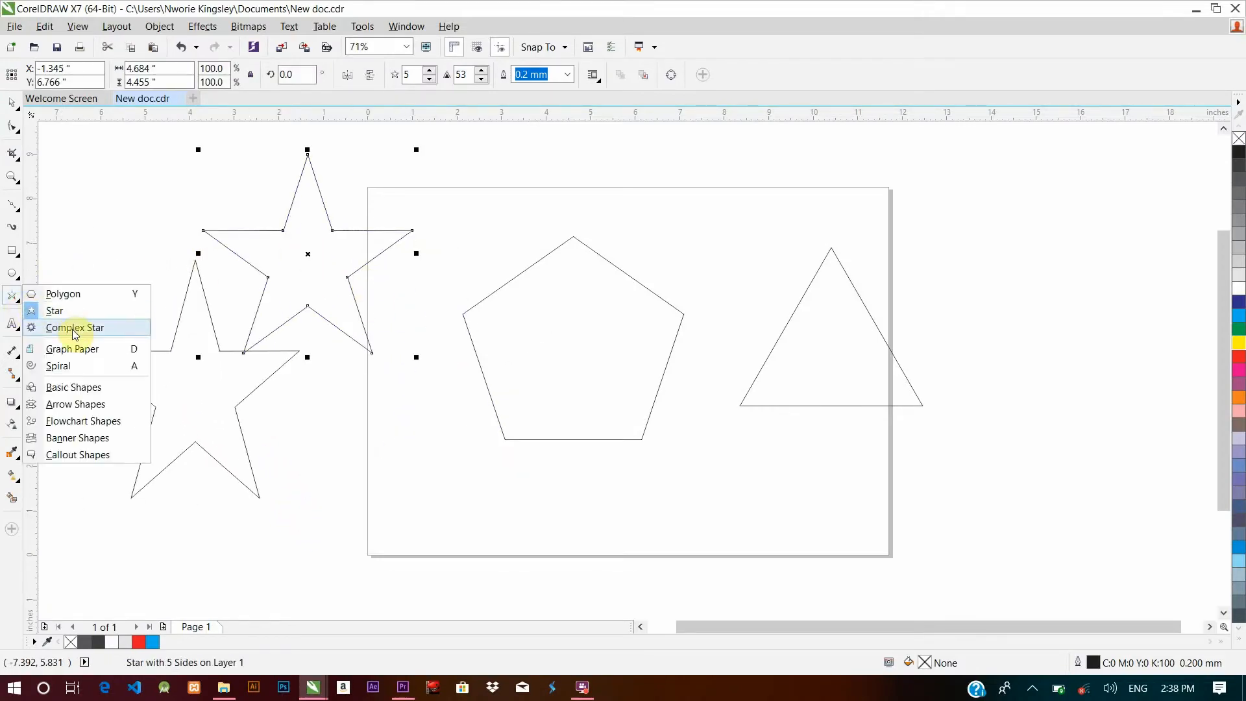
pyautogui.click(74, 330)
pyautogui.moveTo(743, 209); pyautogui.dragTo(860, 332)
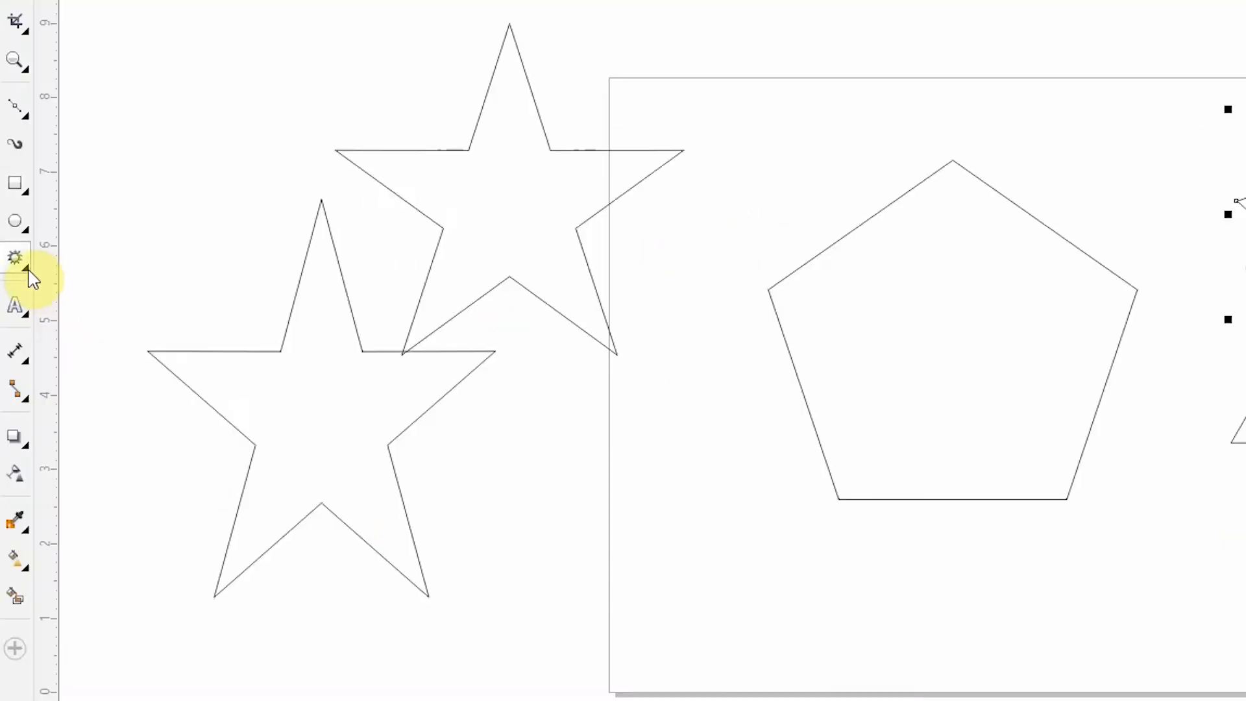
# Draw a spiral with 4 revolutions, about 4.2 by 4.08 in, over the page's lower-left corner
pyautogui.click(18, 300)
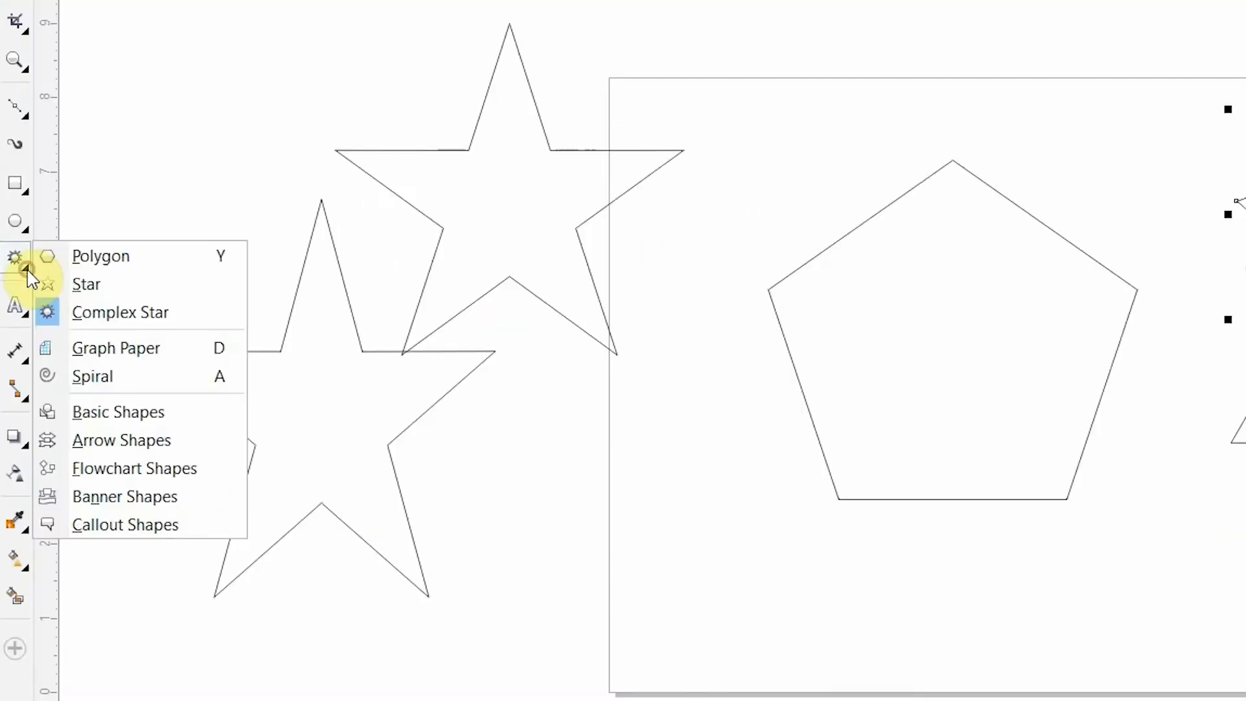
pyautogui.click(93, 376)
pyautogui.moveTo(323, 412); pyautogui.dragTo(357, 431)
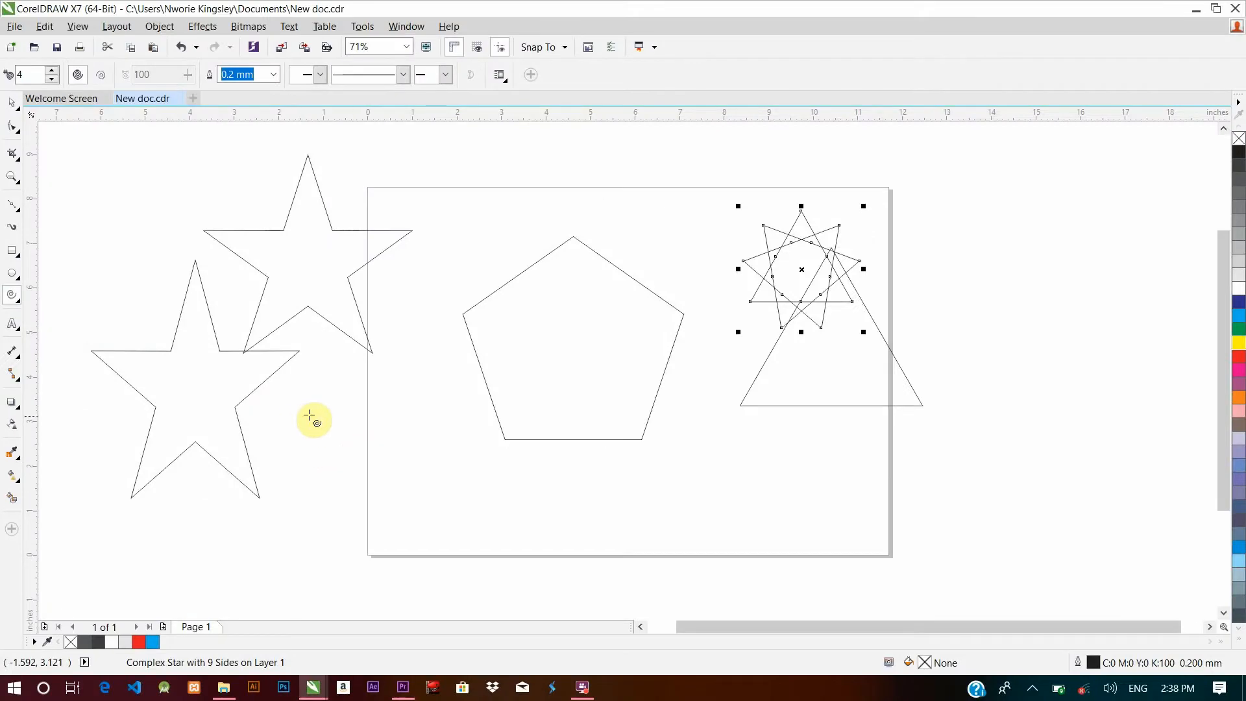
pyautogui.moveTo(396, 467); pyautogui.dragTo(511, 595)
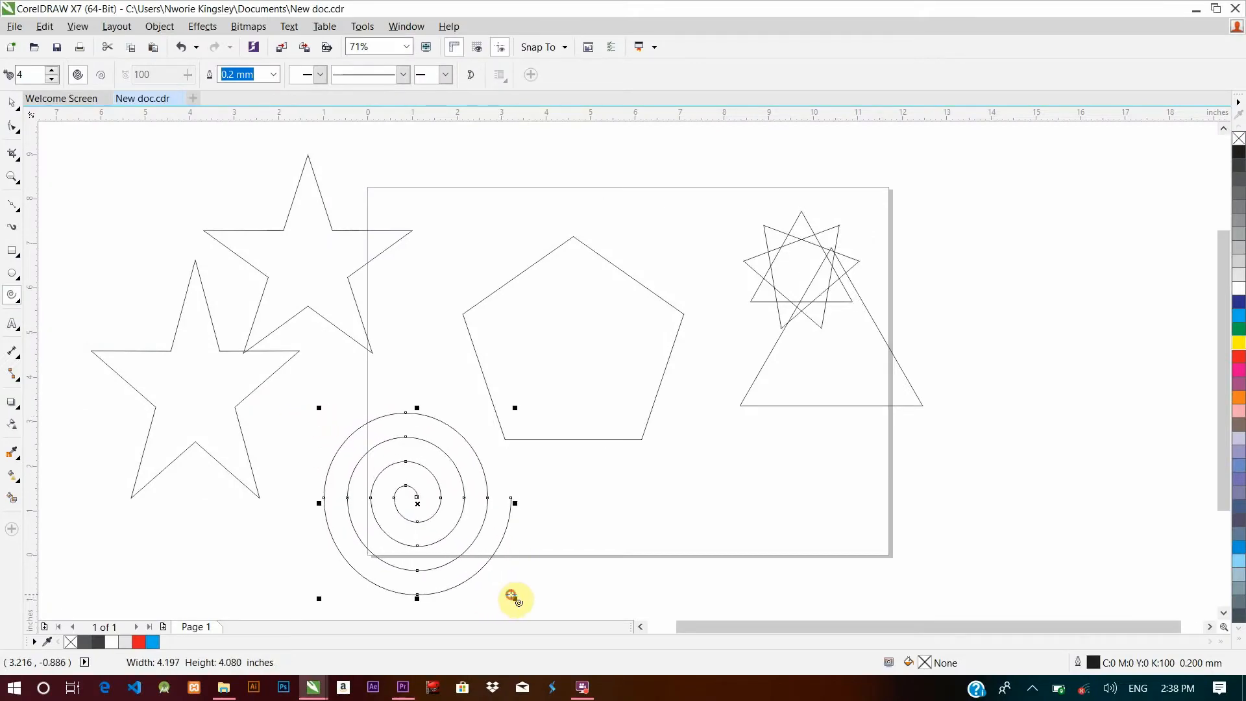
# Set the spiral's outline width to 1.0 mm and give it a dashed line style
pyautogui.click(273, 75)
pyautogui.click(259, 182)
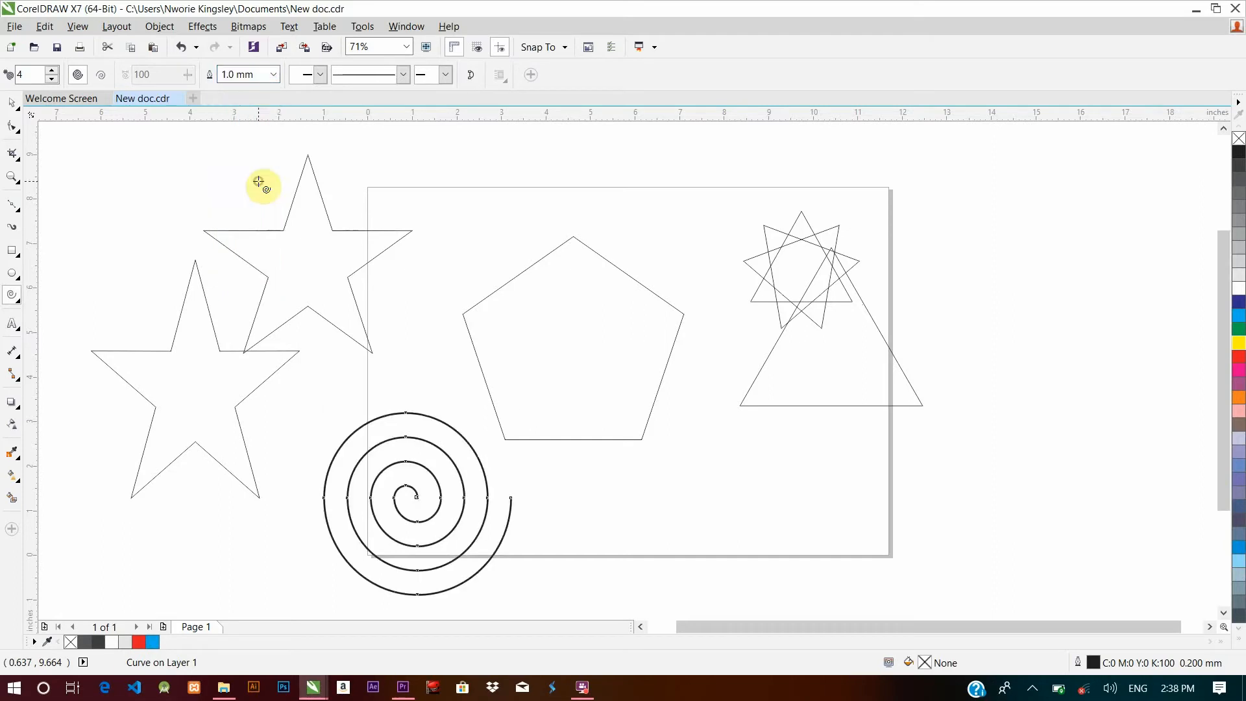
pyautogui.click(404, 75)
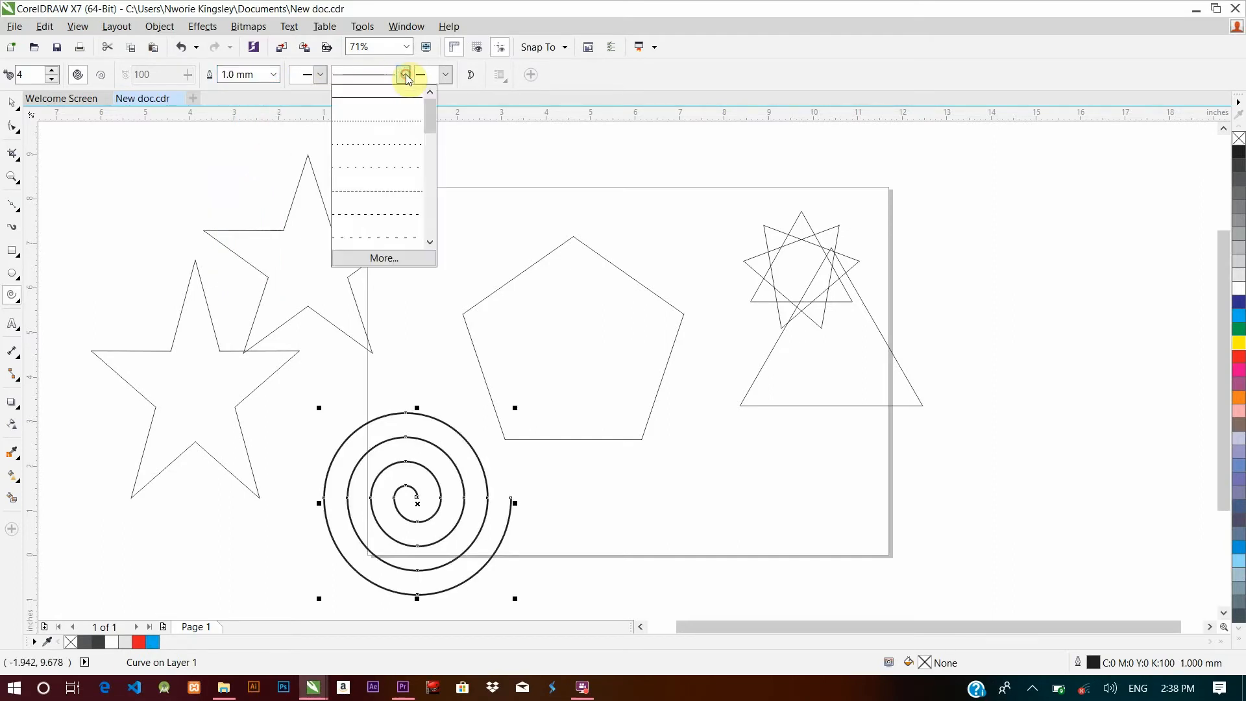
pyautogui.click(381, 216)
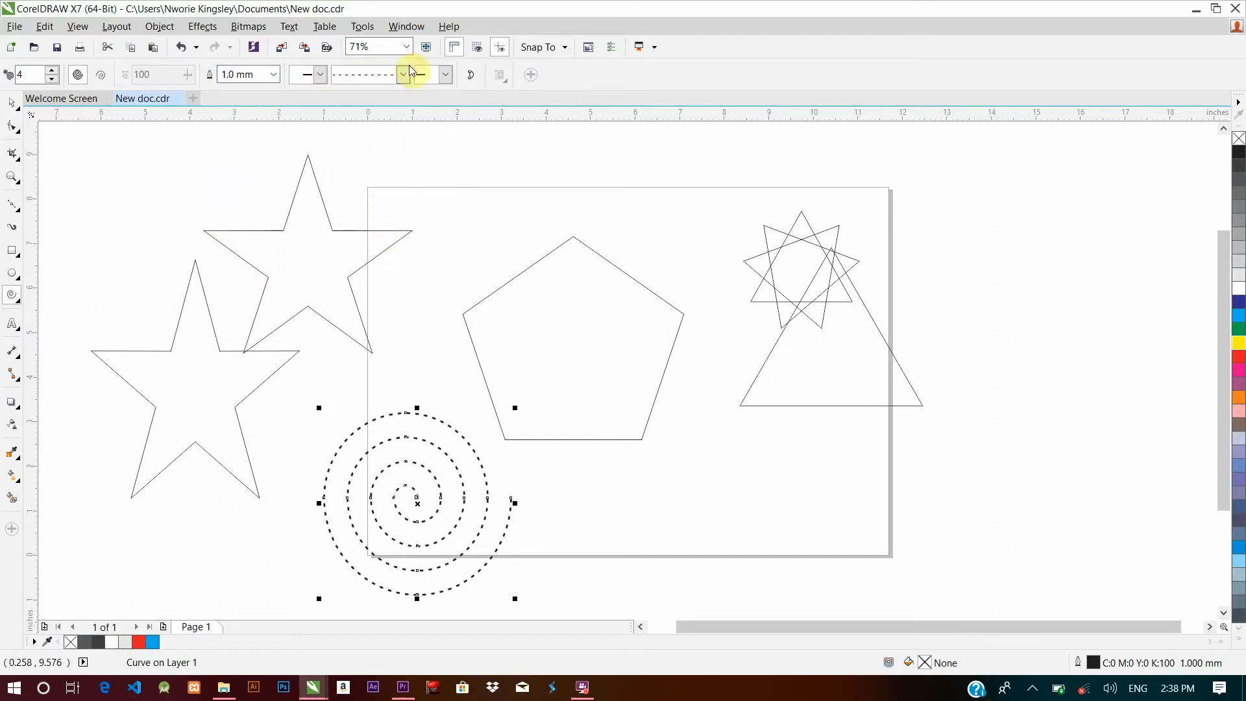
# Add an arrow-tail end to the spiral's outer end and a solid triangular arrowhead to its centre
pyautogui.click(446, 76)
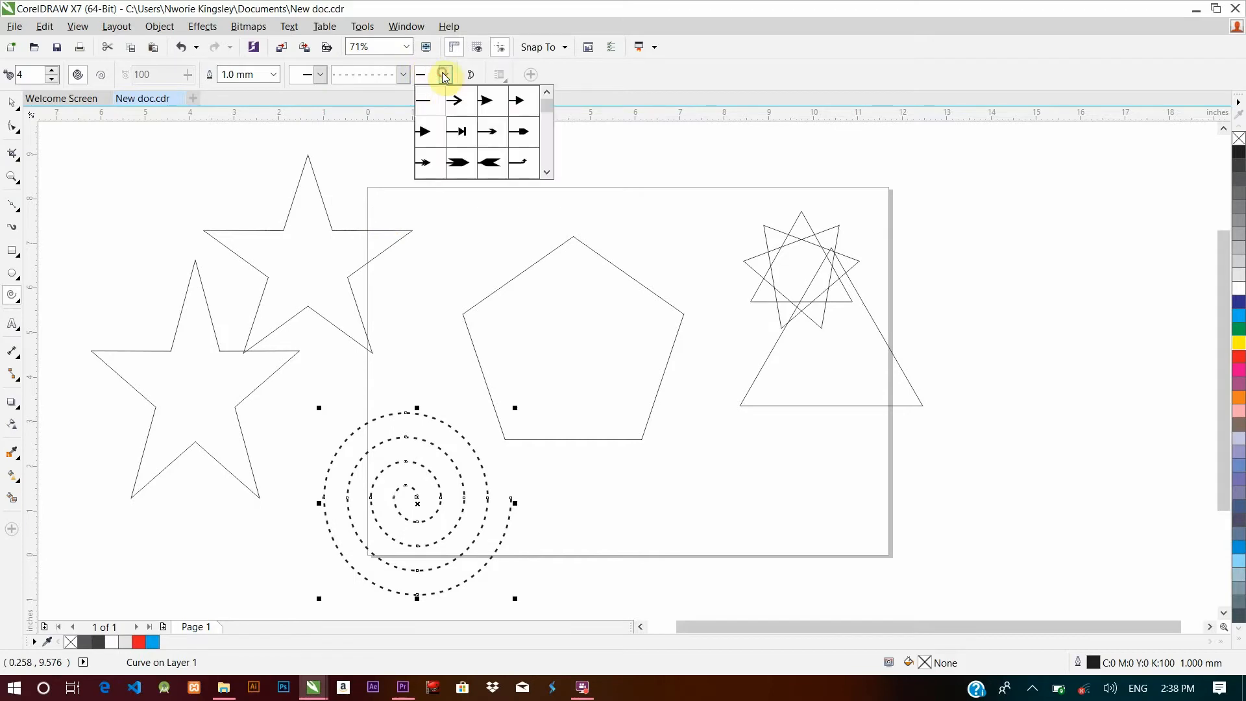
pyautogui.click(493, 168)
pyautogui.click(319, 76)
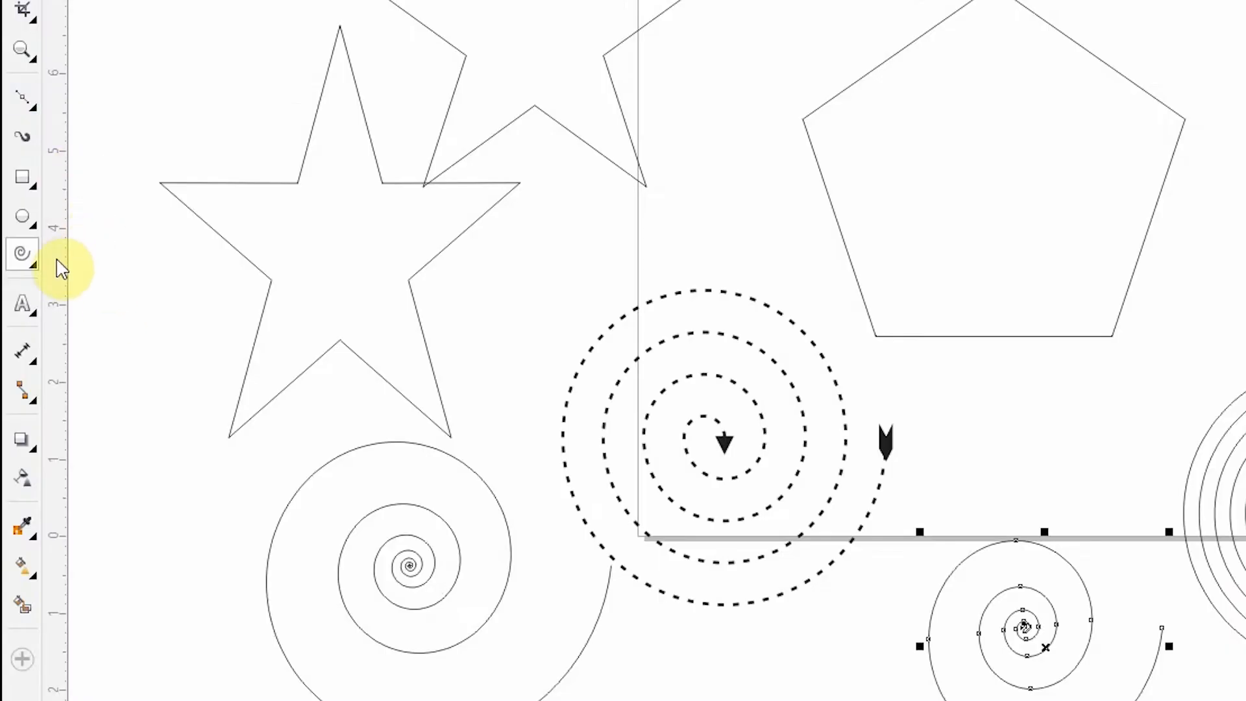
# Draw the prohibition-sign basic shape, about 4.27 in across, outside the page's right edge
pyautogui.click(37, 268)
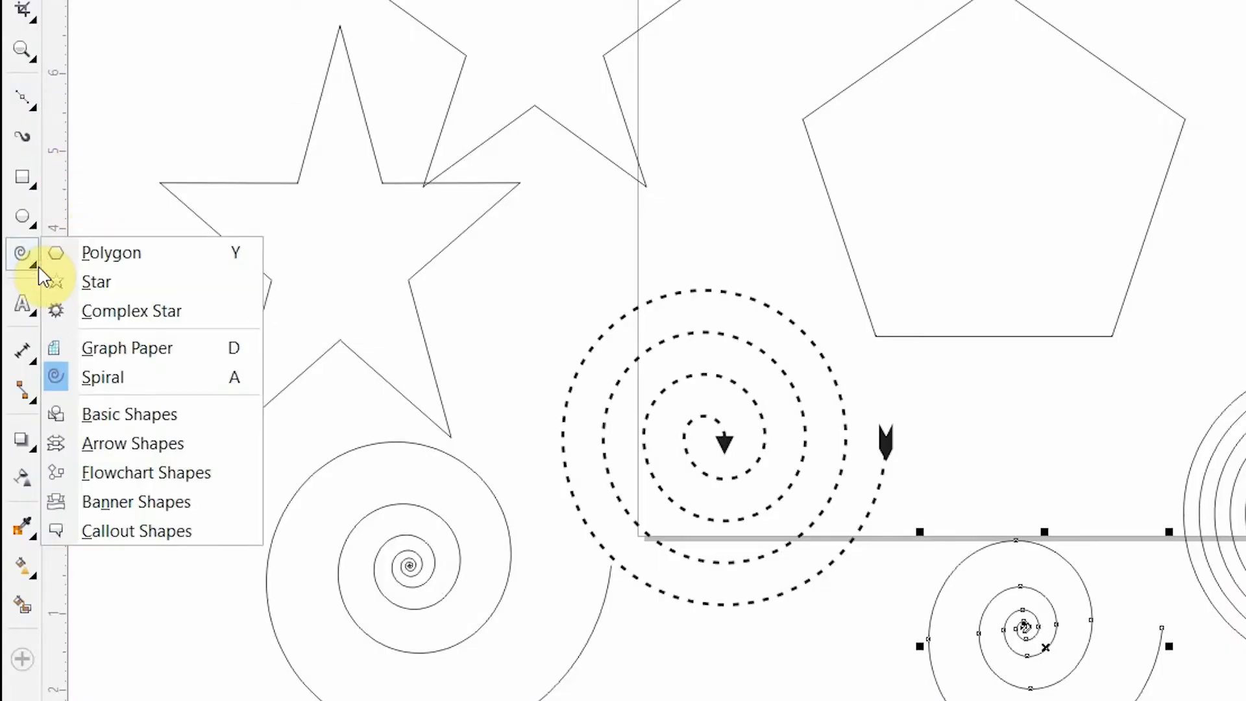
pyautogui.click(185, 419)
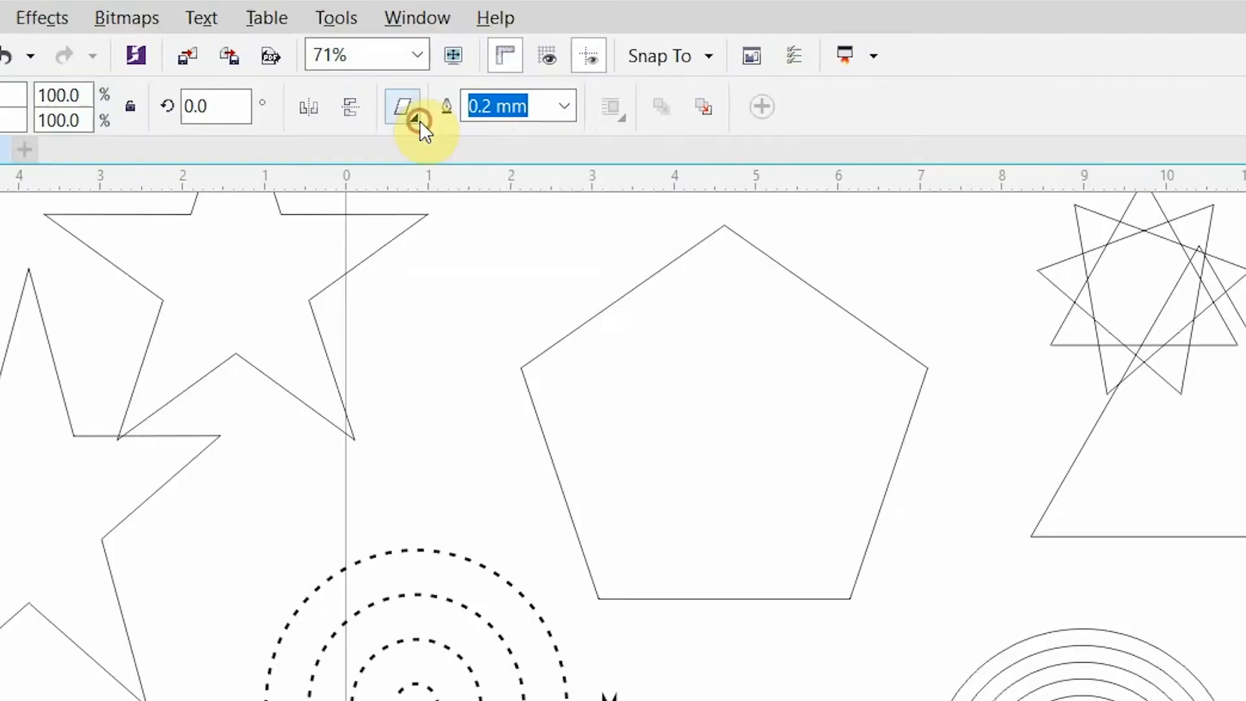
pyautogui.click(403, 82)
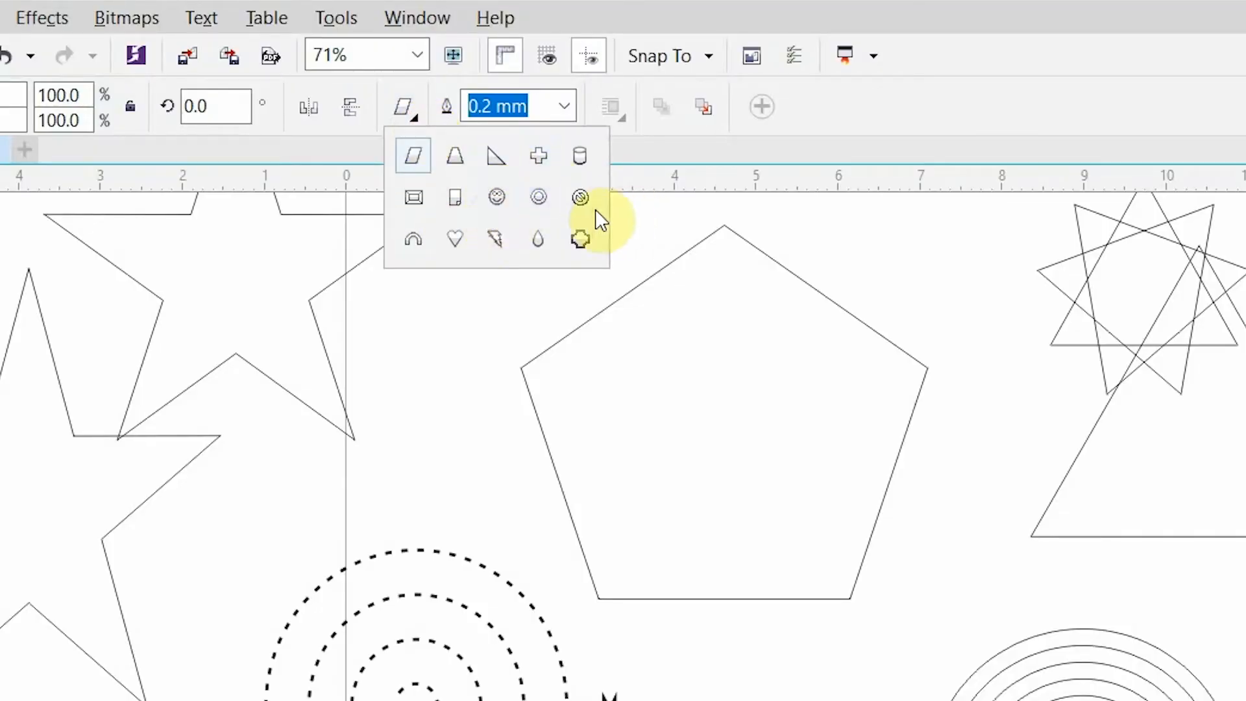
pyautogui.click(580, 197)
pyautogui.moveTo(934, 195); pyautogui.dragTo(1114, 388)
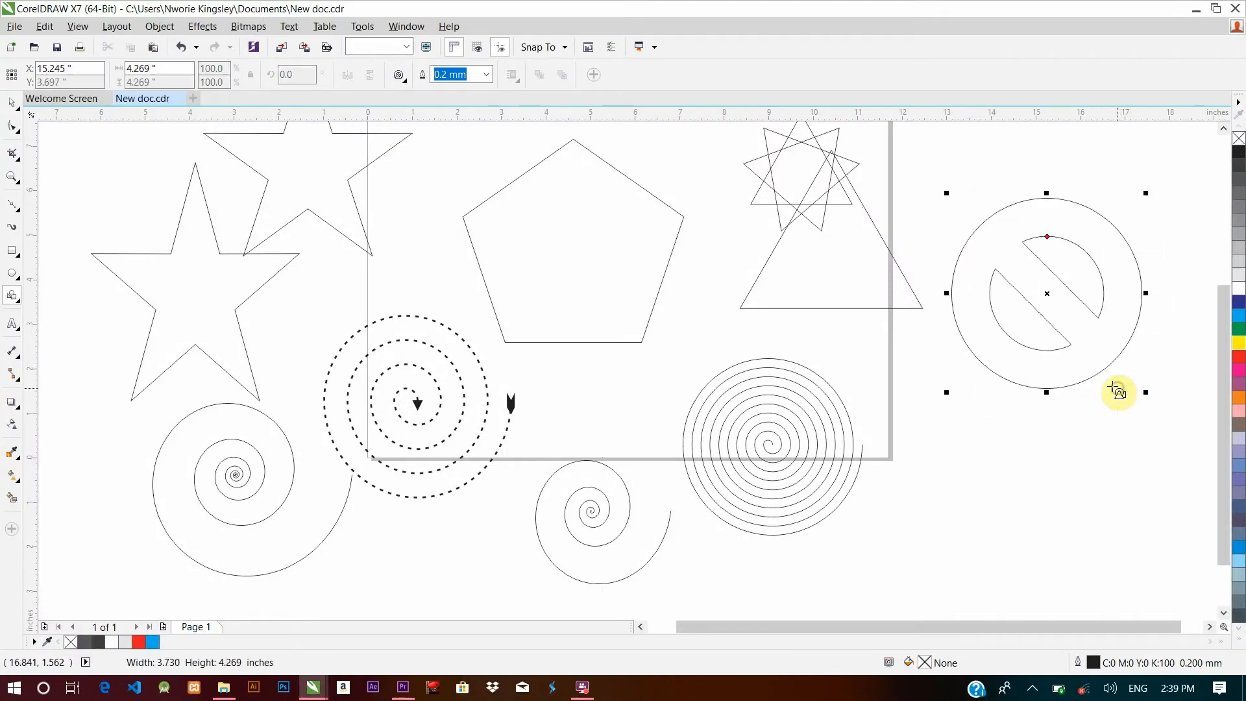
# Draw a right-pointing arrow shape, about 3.89 by 2.57 in, over the pentagon's lower-right corner
pyautogui.click(405, 78)
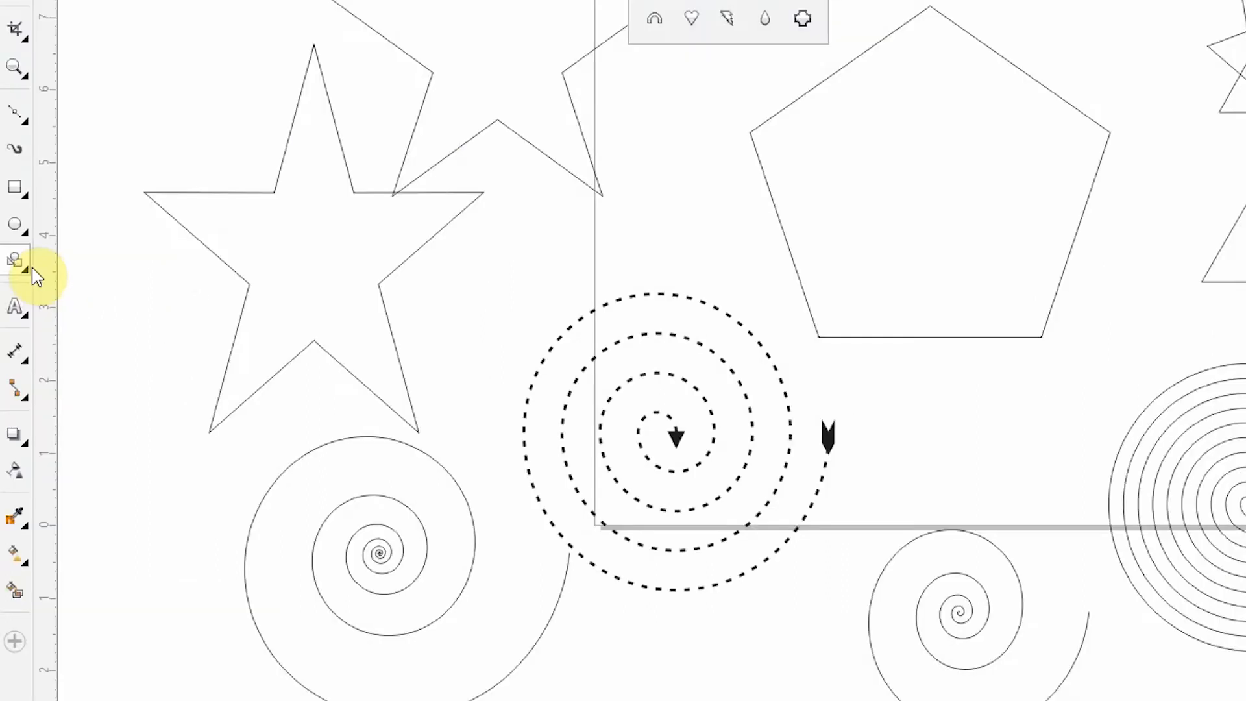
pyautogui.click(19, 300)
pyautogui.click(25, 272)
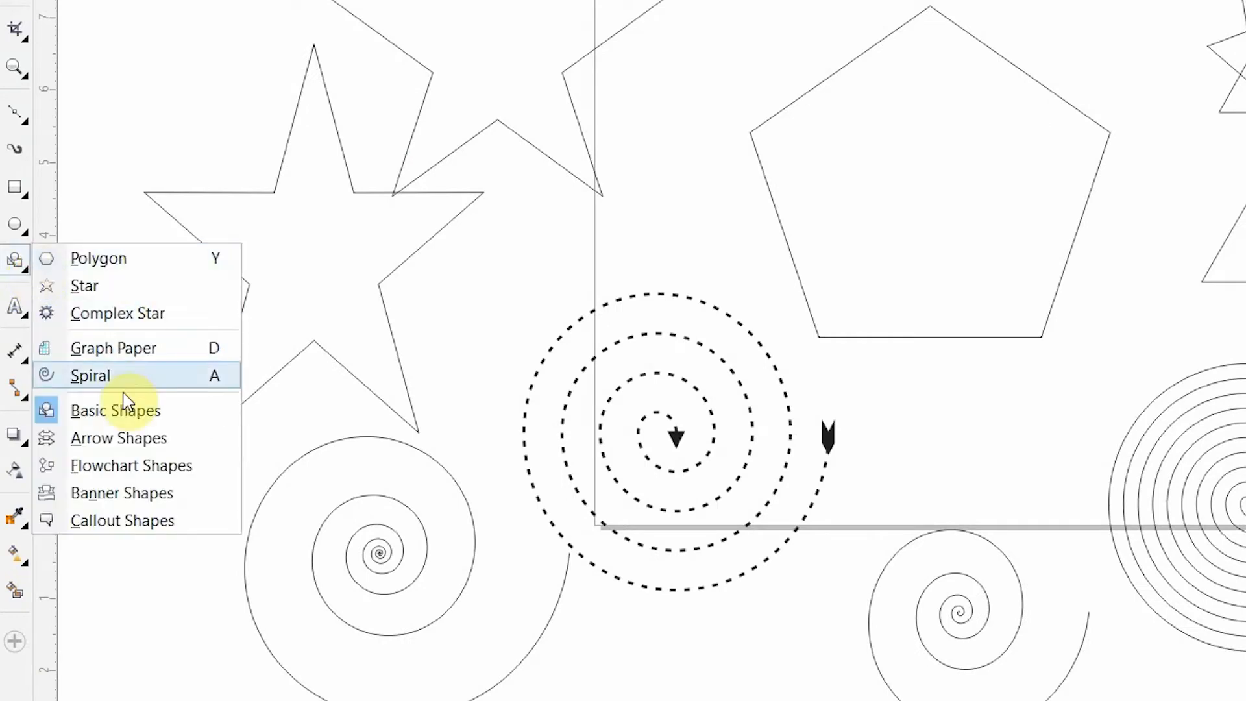
pyautogui.click(119, 438)
pyautogui.moveTo(903, 246); pyautogui.dragTo(1130, 437)
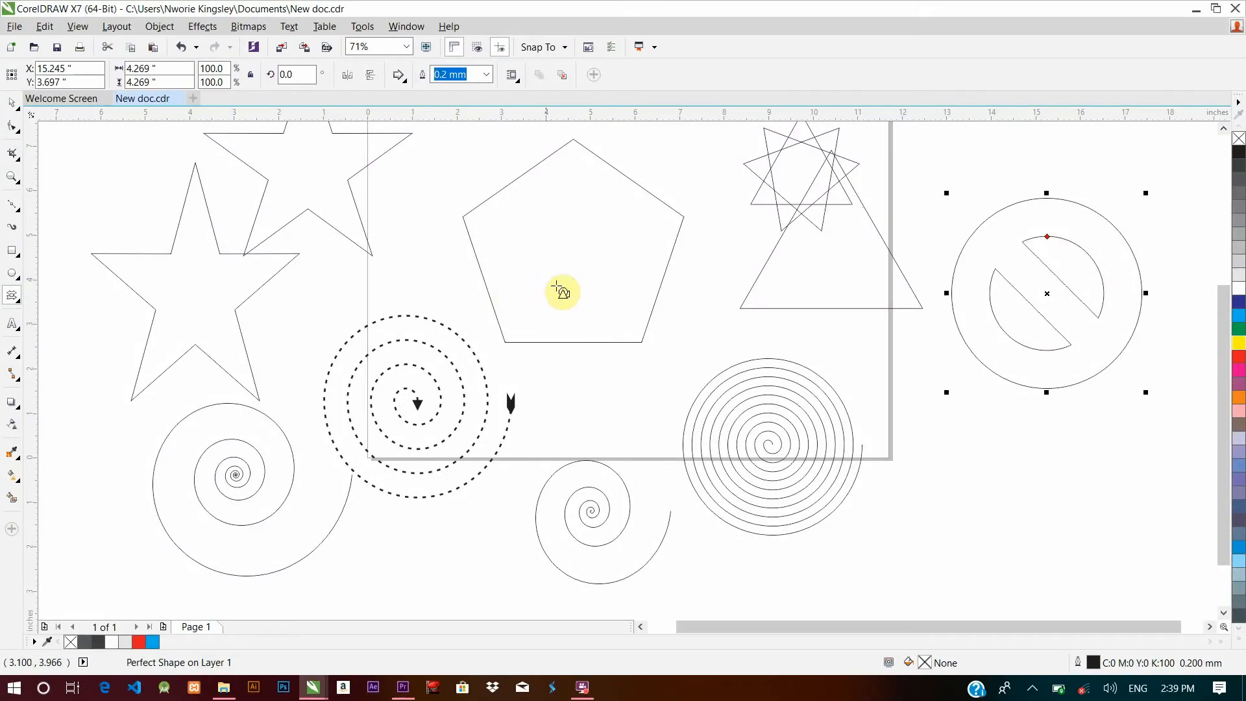
pyautogui.moveTo(699, 406); pyautogui.dragTo(730, 401)
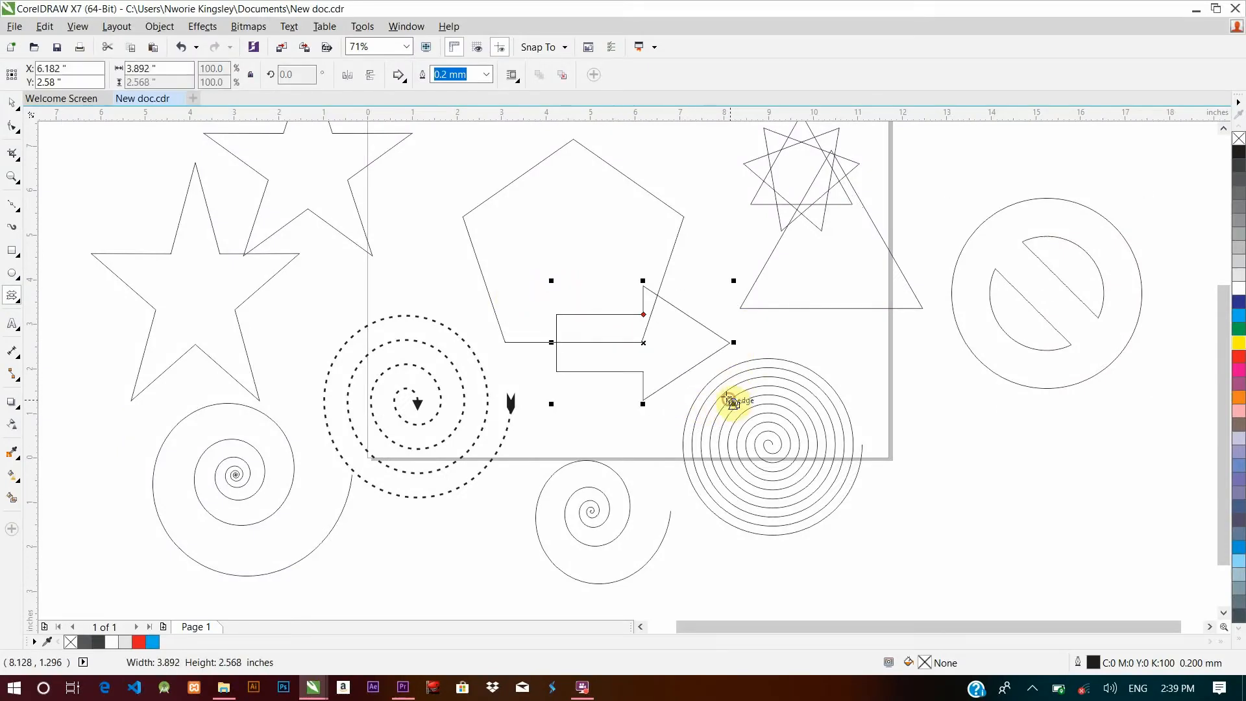
# Draw a parallelogram flowchart shape, about 3.13 by 3.82 in, below the prohibition sign
pyautogui.click(399, 75)
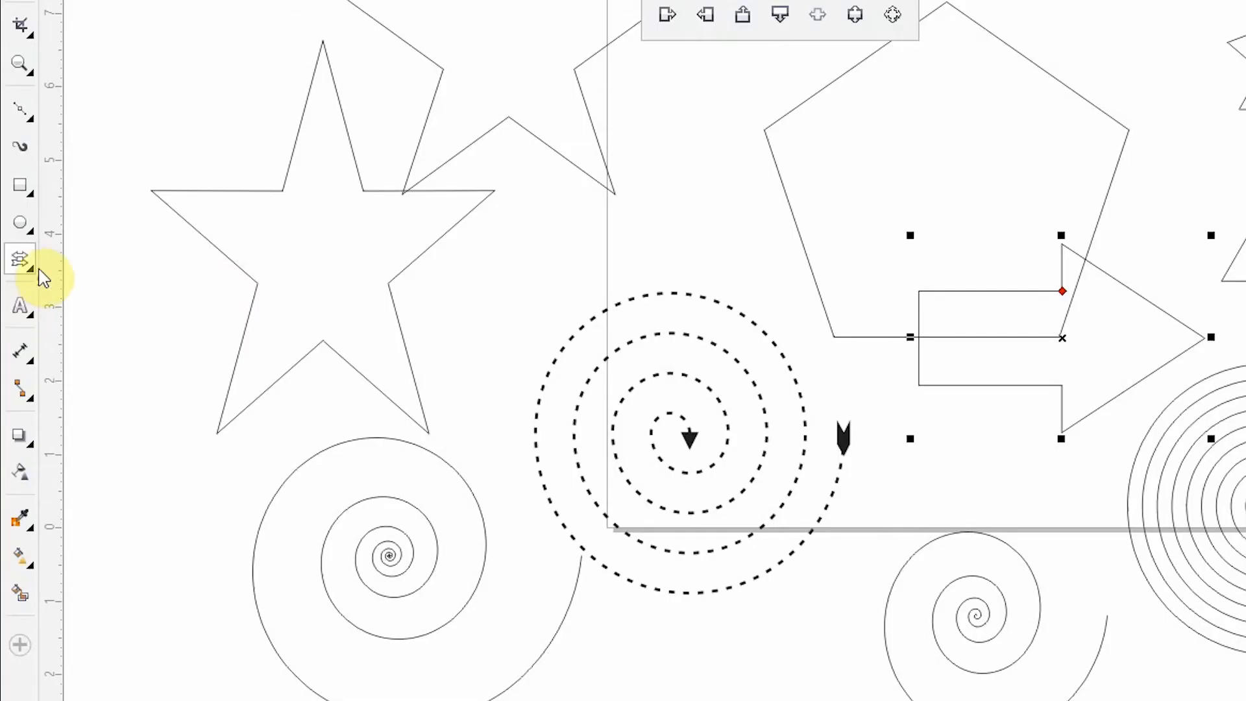
pyautogui.click(32, 266)
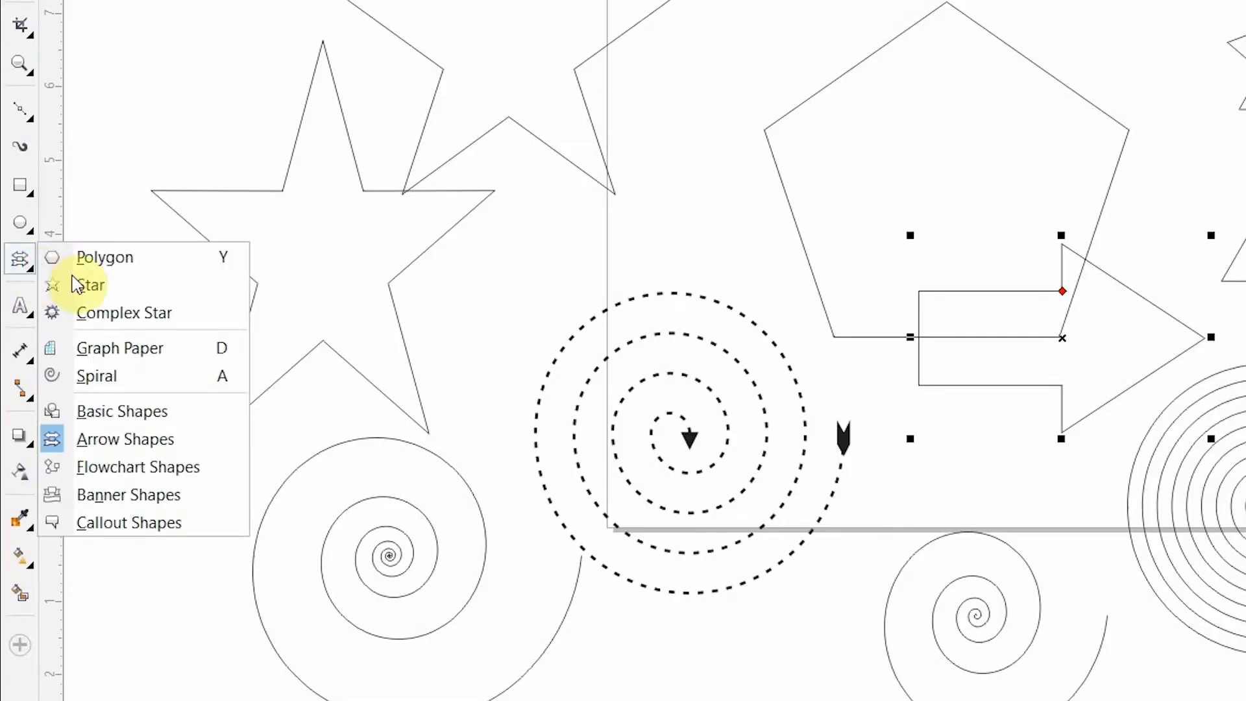
pyautogui.click(164, 479)
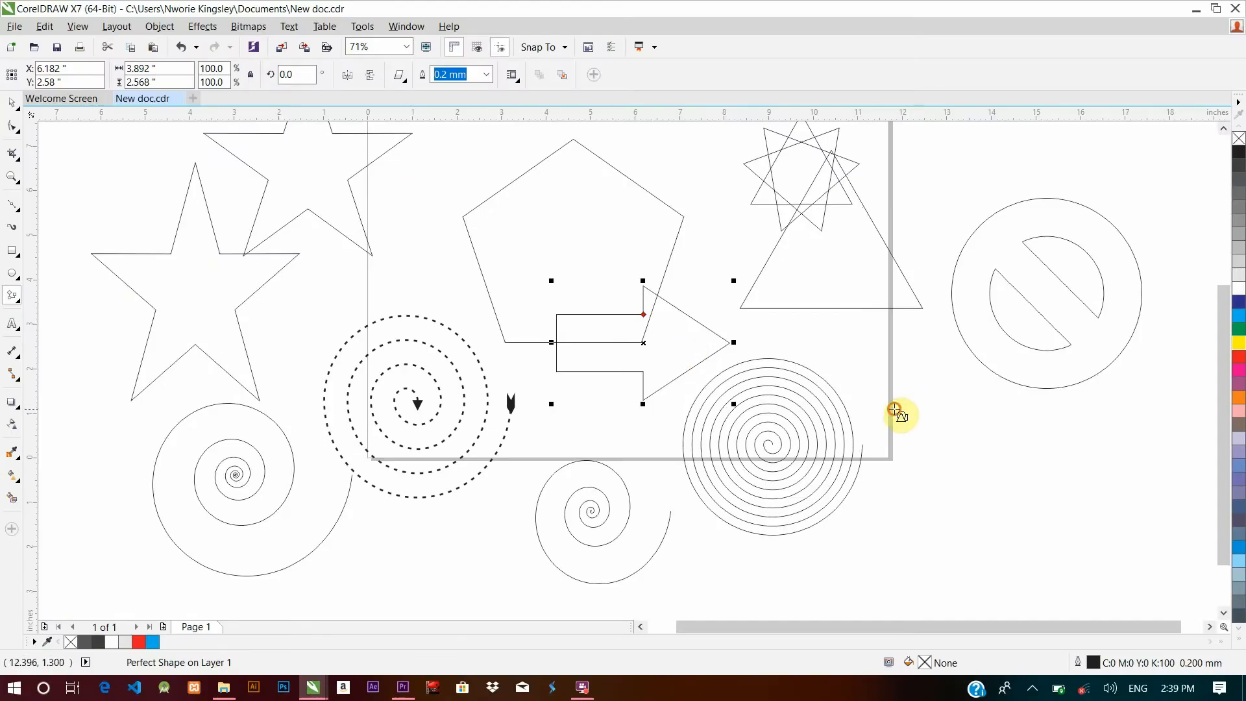
pyautogui.moveTo(894, 410)
pyautogui.mouseDown()
pyautogui.moveTo(1084, 567)
pyautogui.moveTo(1038, 583)
pyautogui.mouseUp()
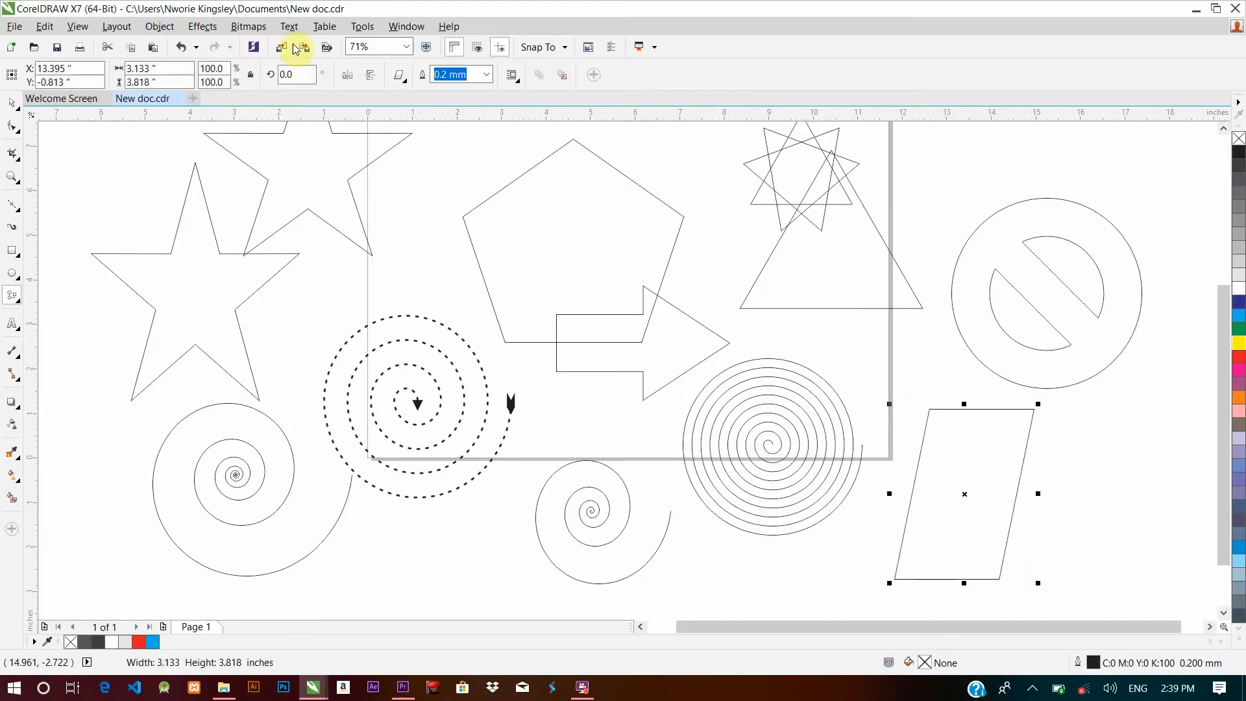
# Draw a jagged explosion banner shape over the pentagon's lower-left side
pyautogui.click(405, 79)
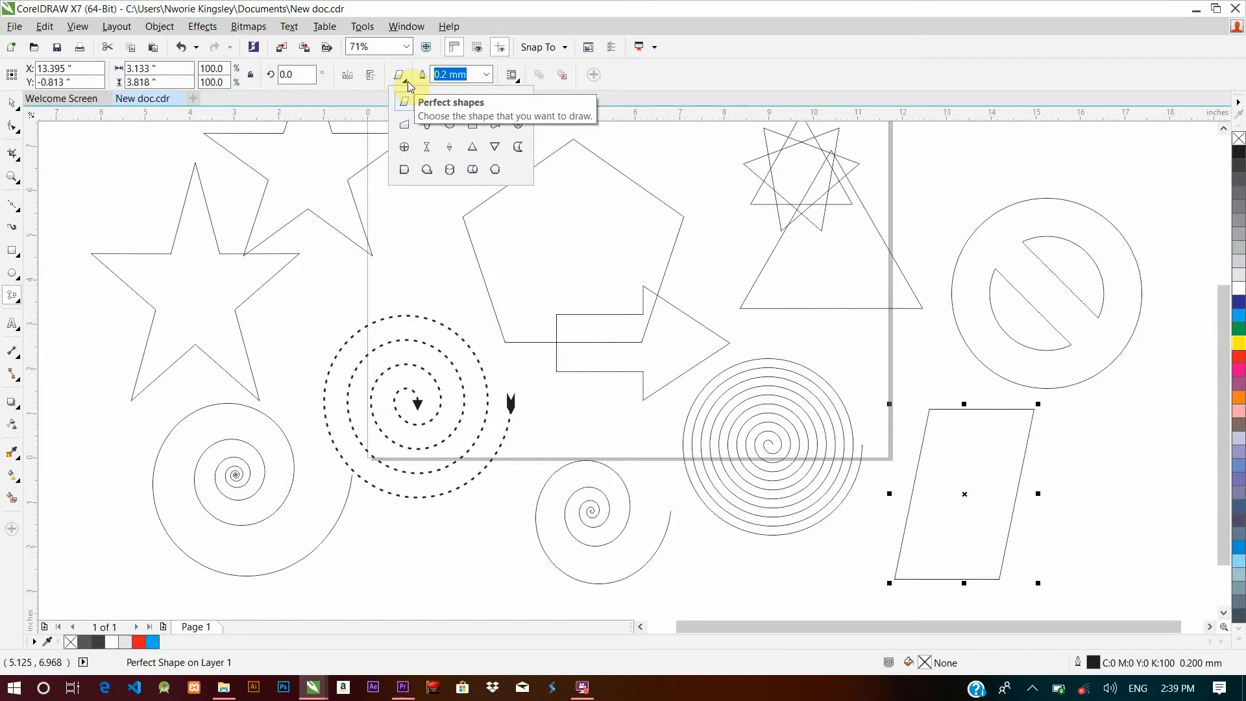
pyautogui.click(22, 310)
pyautogui.click(21, 308)
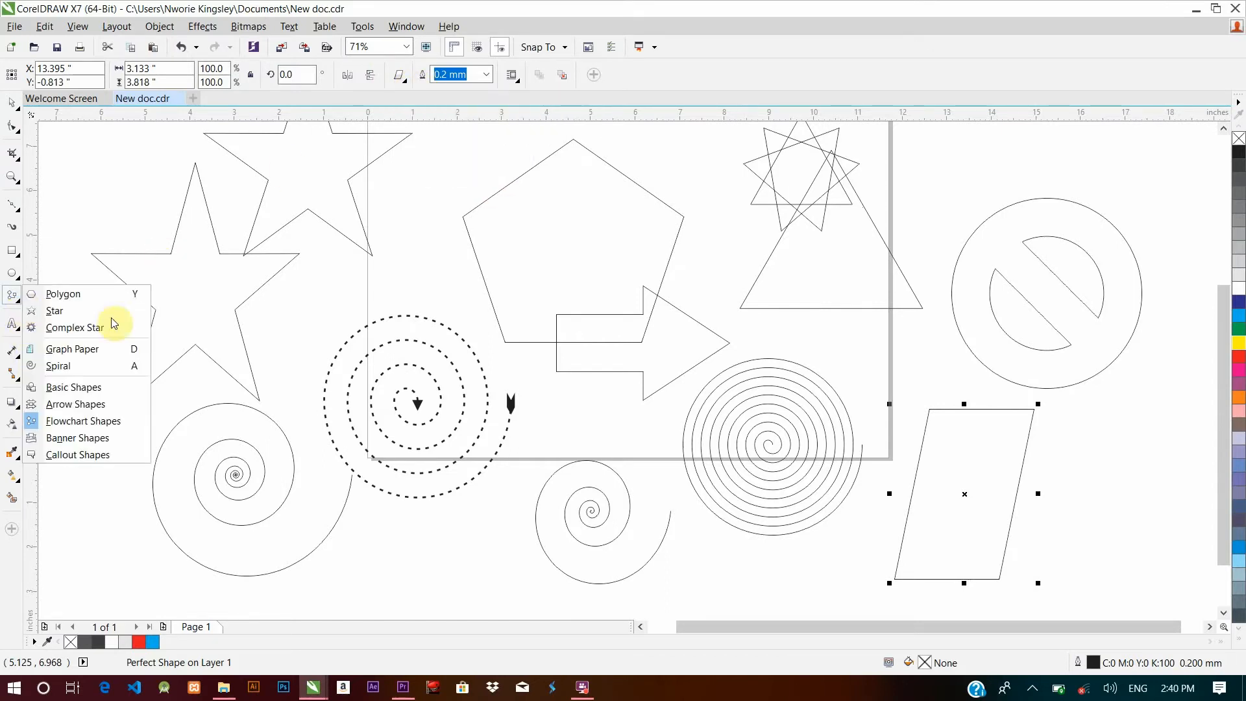
pyautogui.click(93, 440)
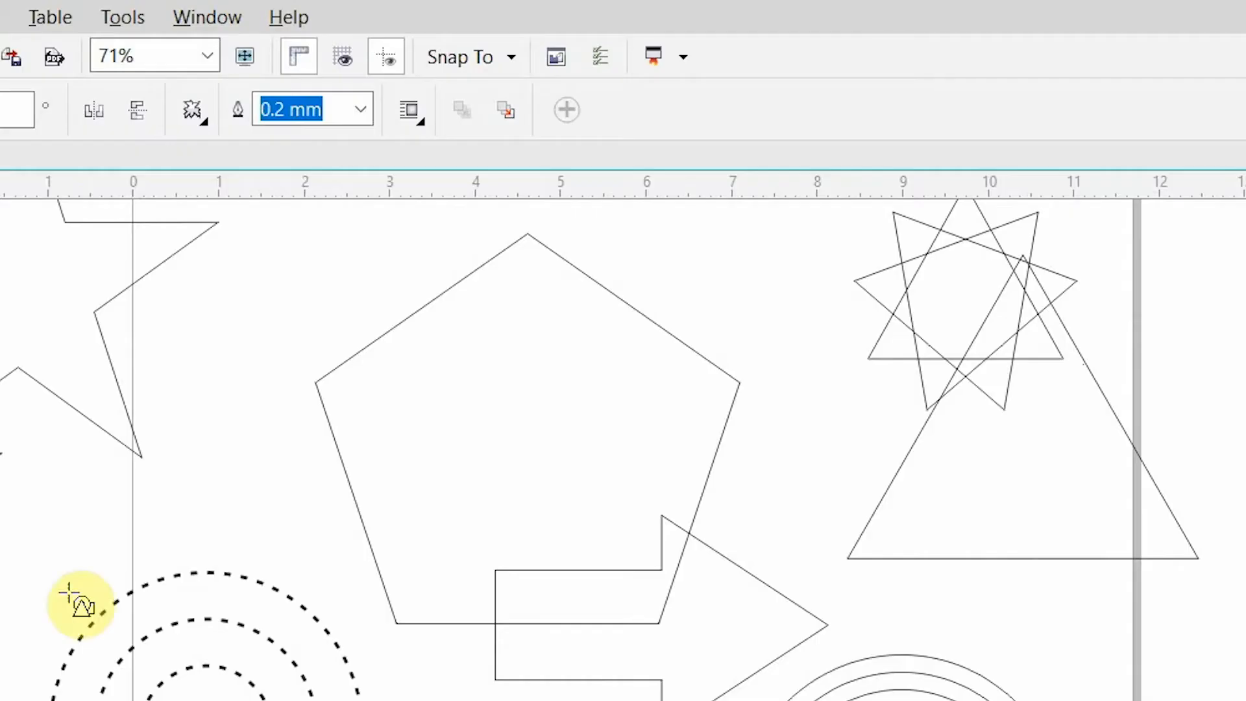
pyautogui.moveTo(421, 197)
pyautogui.mouseDown()
pyautogui.moveTo(559, 312)
pyautogui.moveTo(569, 343)
pyautogui.mouseUp()
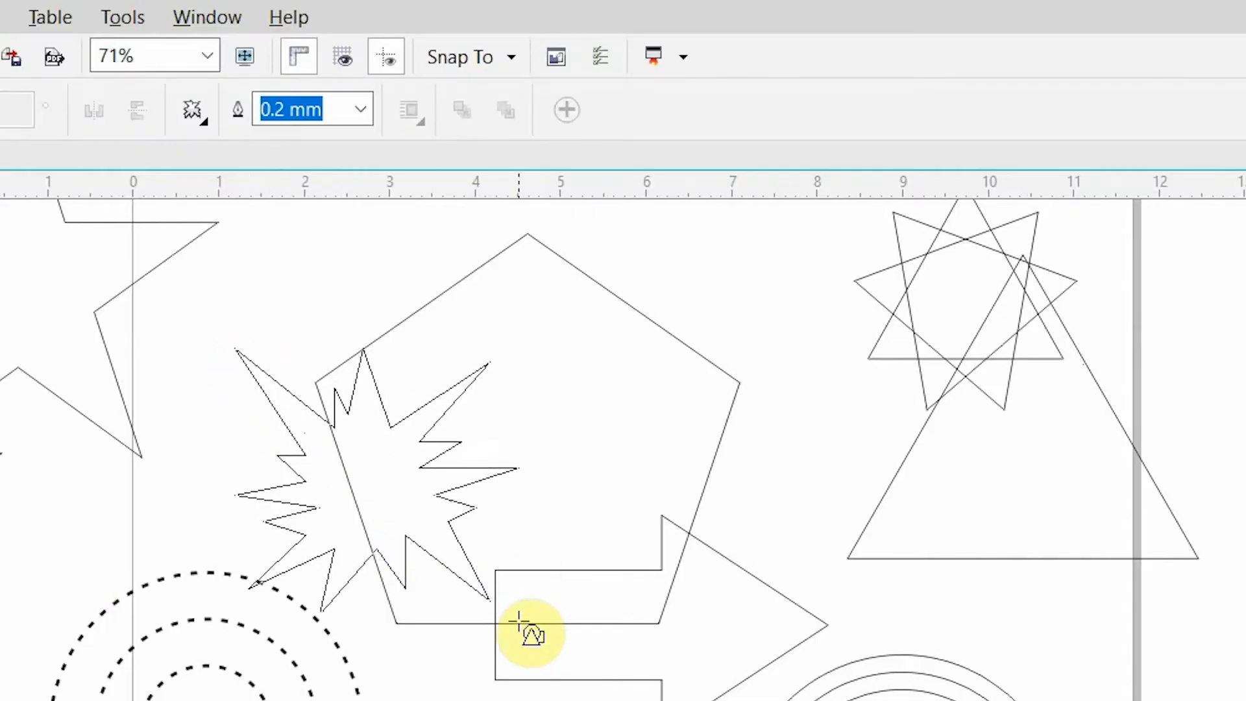
pyautogui.moveTo(519, 621)
pyautogui.mouseDown()
pyautogui.moveTo(477, 564)
pyautogui.moveTo(503, 605)
pyautogui.mouseUp()
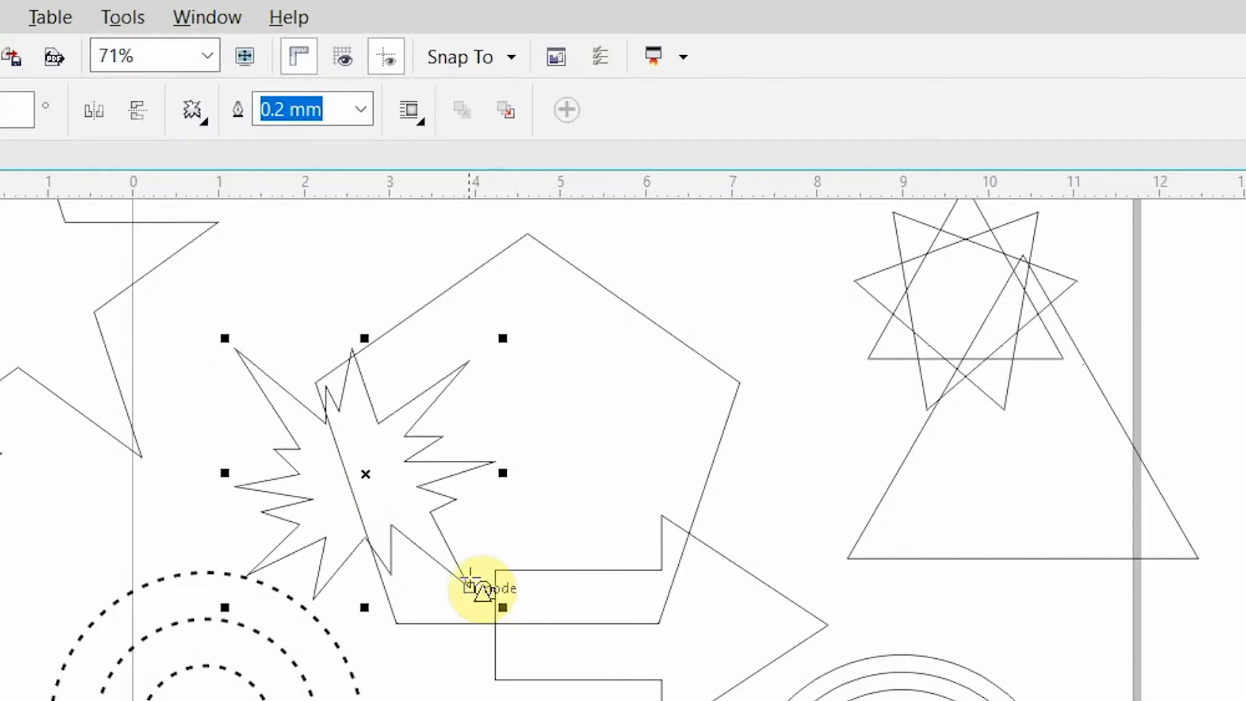
# Draw a ribbon banner shape over the pentagon's upper-right side
pyautogui.click(204, 127)
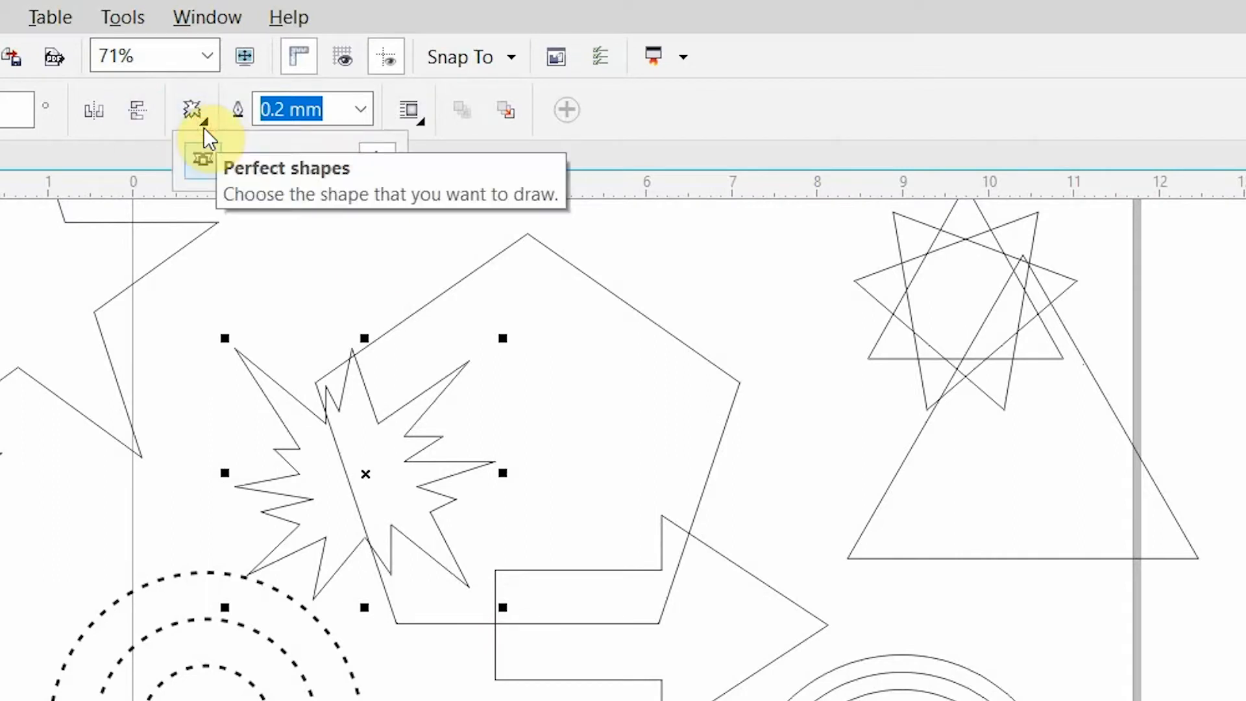
pyautogui.click(245, 162)
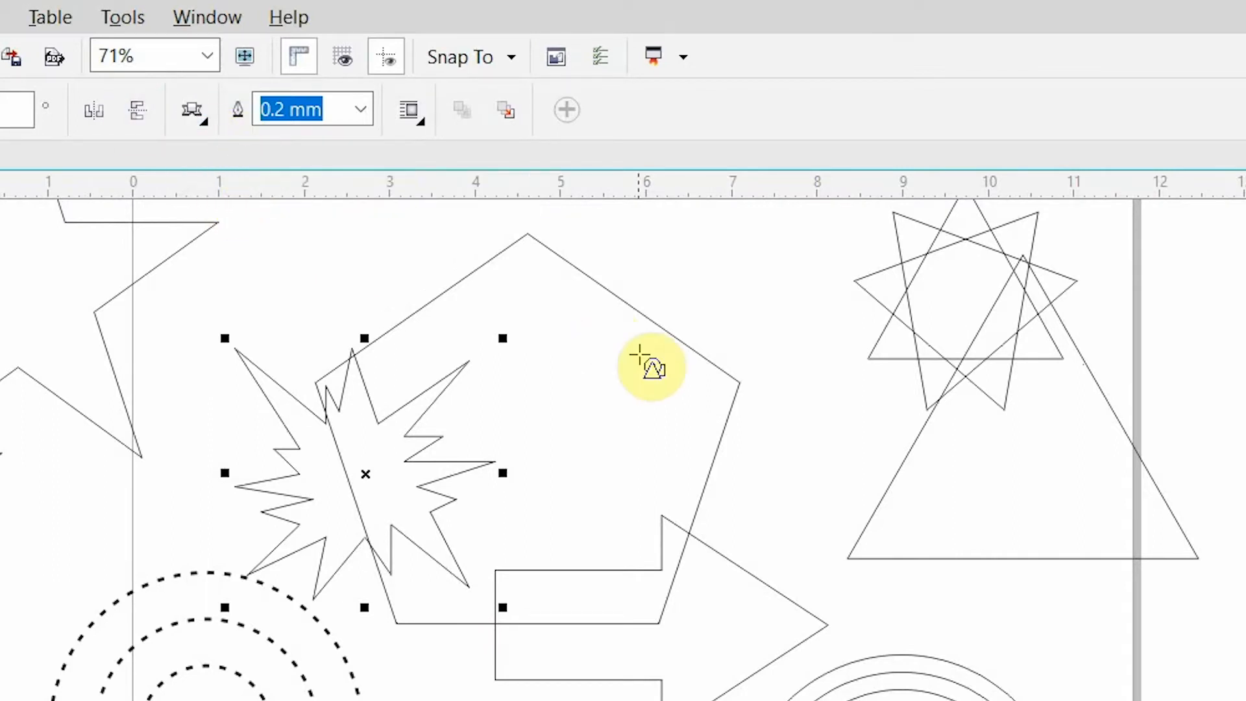
pyautogui.moveTo(623, 270); pyautogui.dragTo(889, 473)
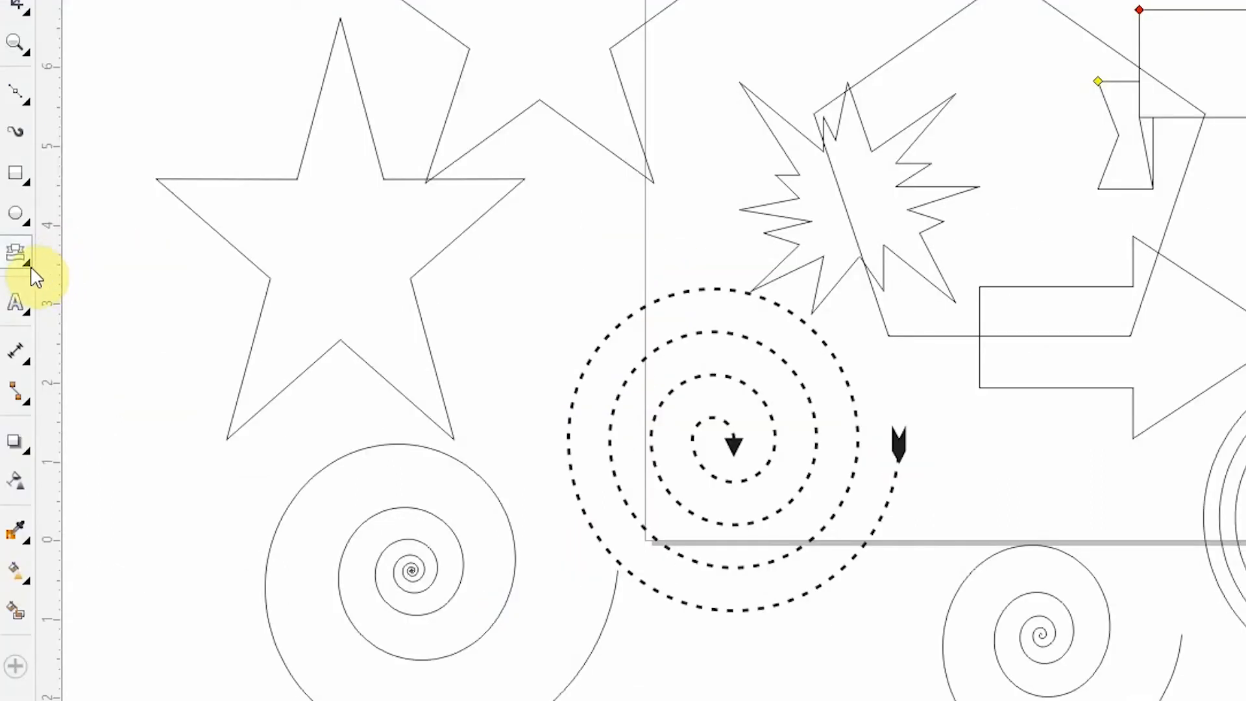
# Draw a round callout shape, about 5.16 by 3.33 in, above the page's upper-left corner
pyautogui.click(29, 264)
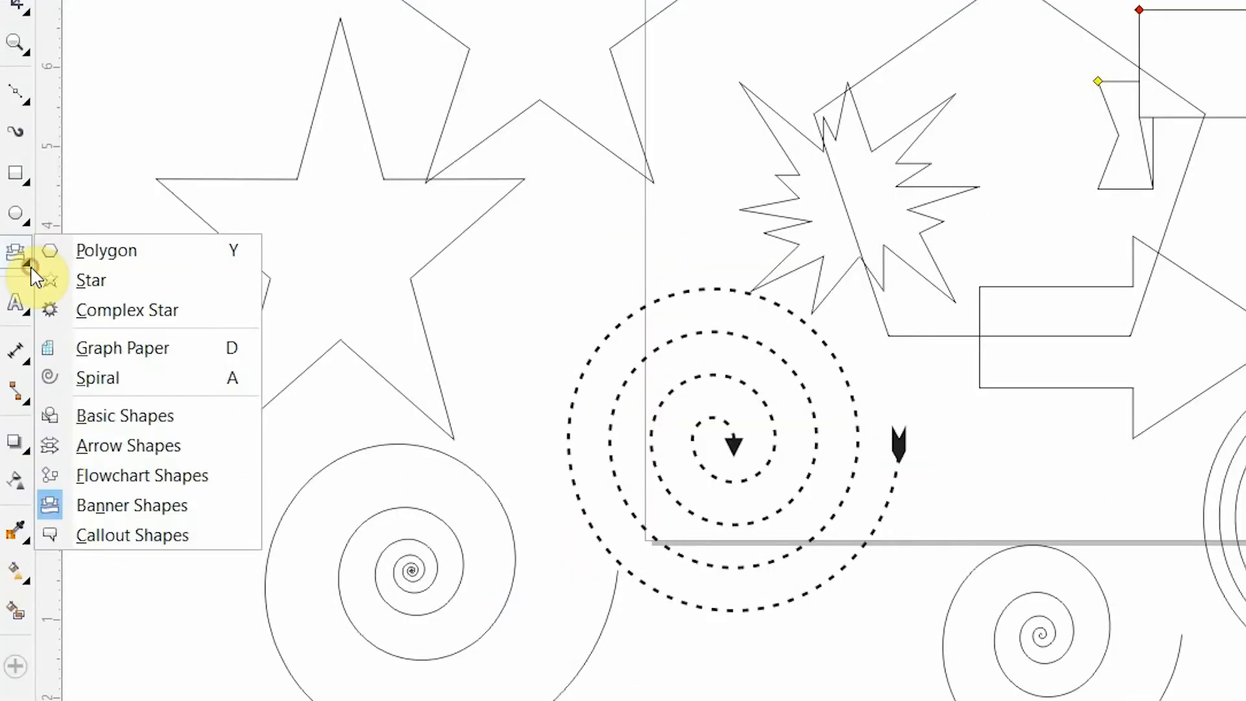
pyautogui.click(209, 536)
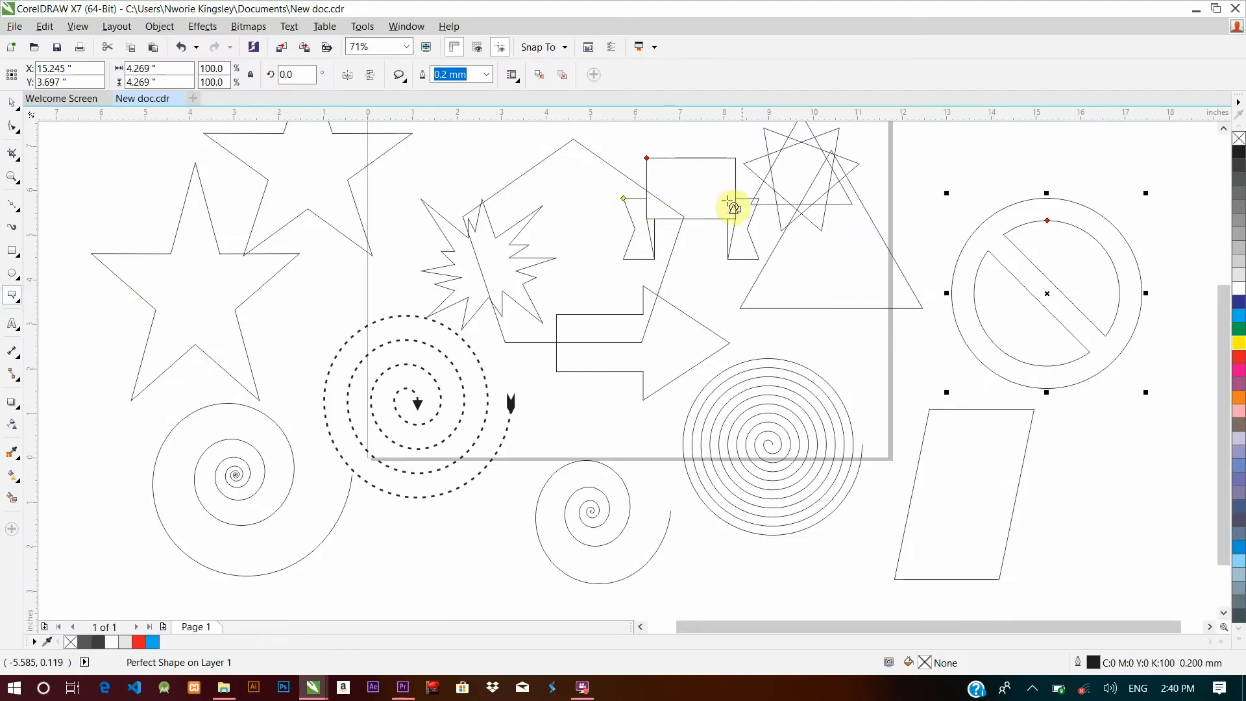
pyautogui.click(1223, 128)
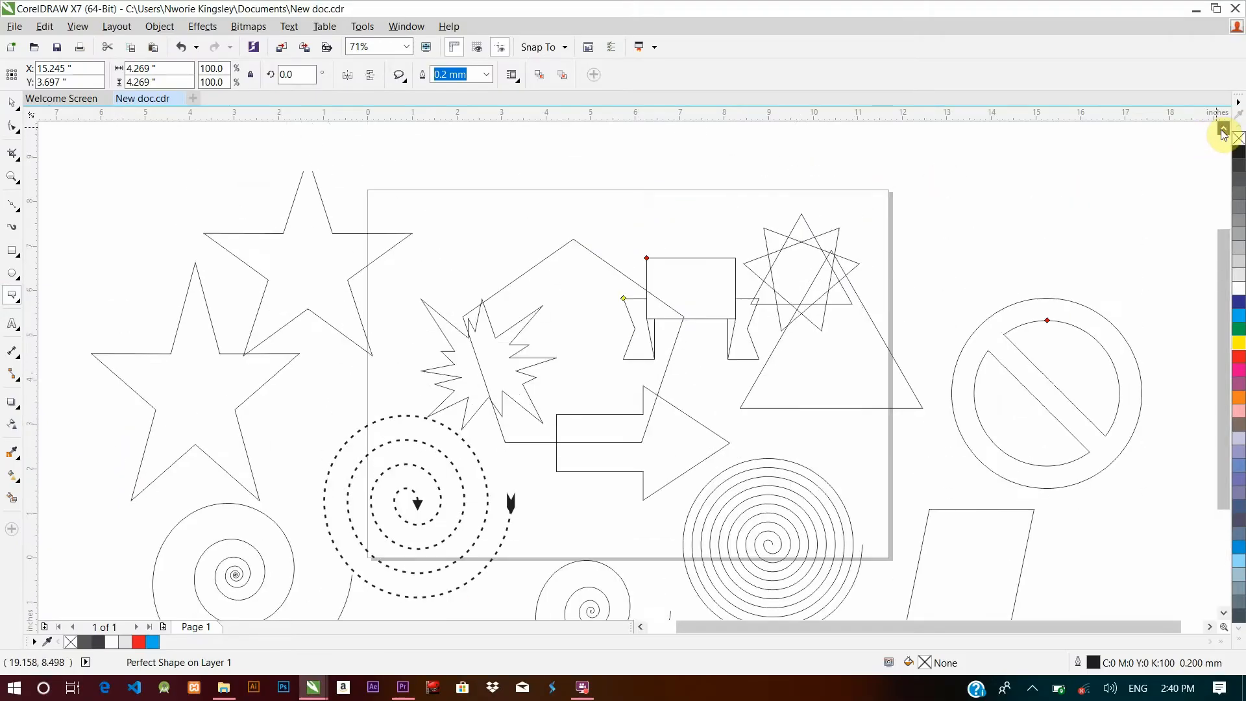
pyautogui.click(1221, 130)
pyautogui.moveTo(326, 253); pyautogui.dragTo(575, 360)
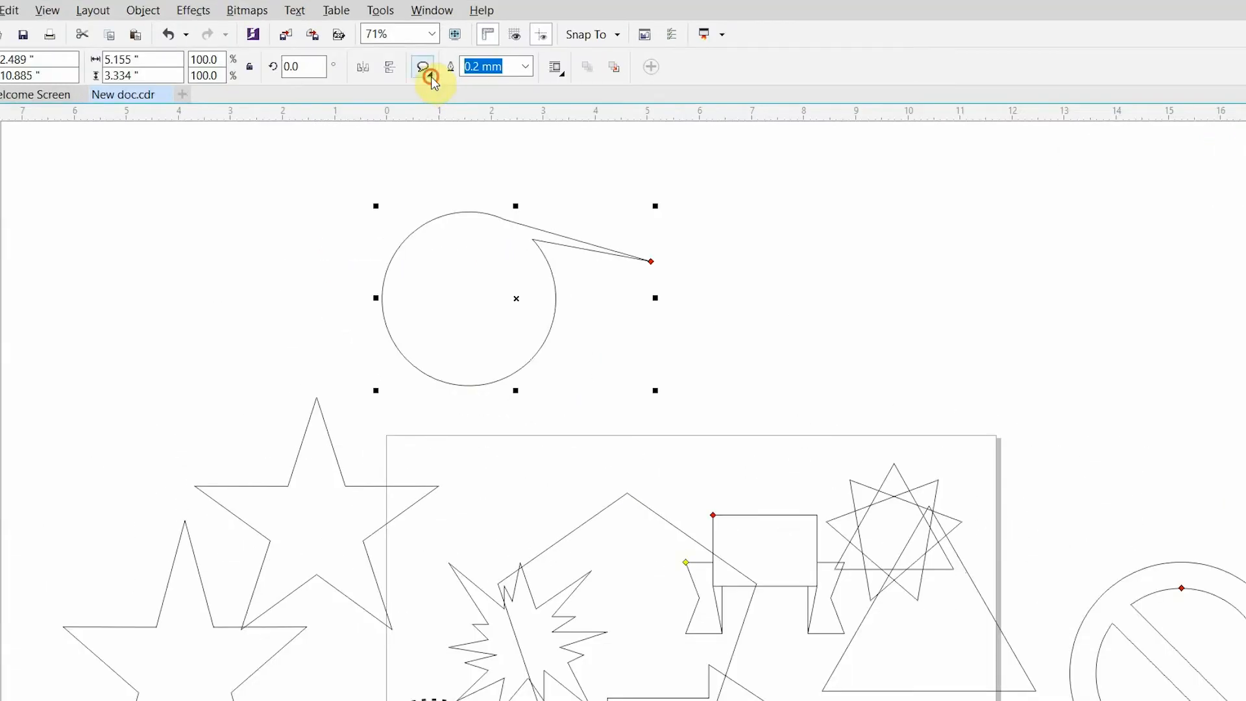
# Draw a cloud-shaped thought callout above the page, to the right of the round callout
pyautogui.click(434, 80)
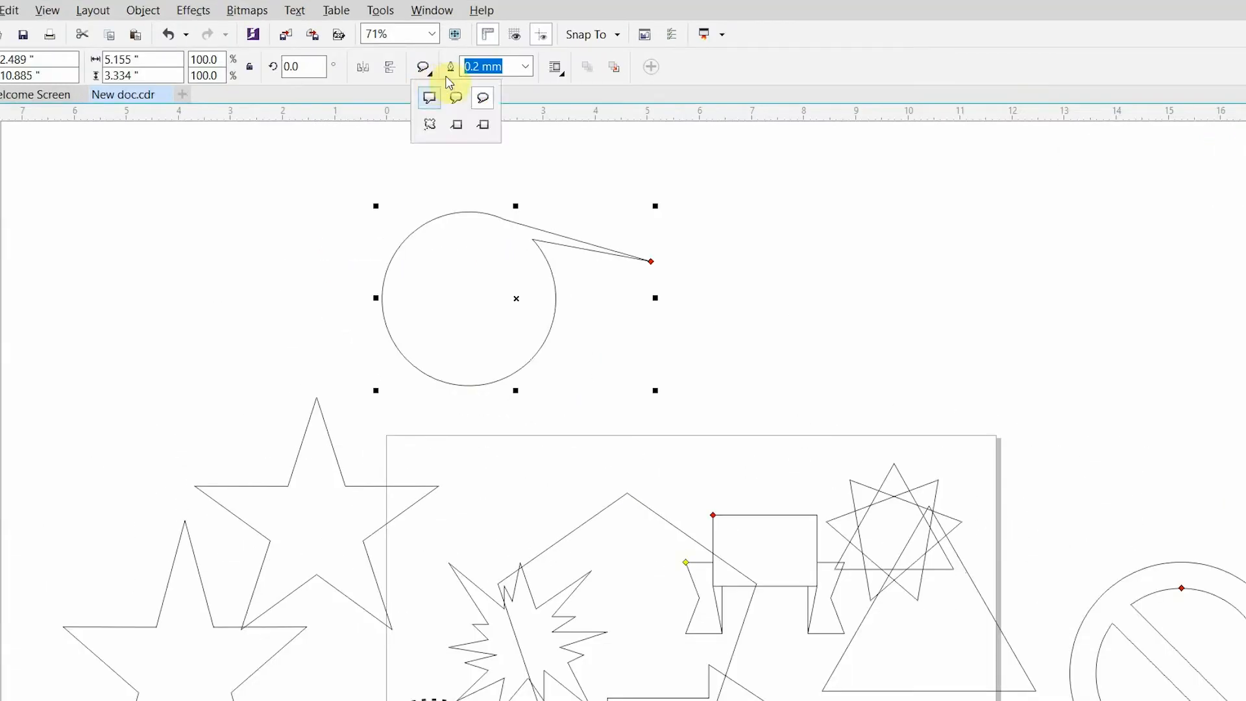
pyautogui.click(431, 125)
pyautogui.moveTo(766, 257); pyautogui.dragTo(1077, 449)
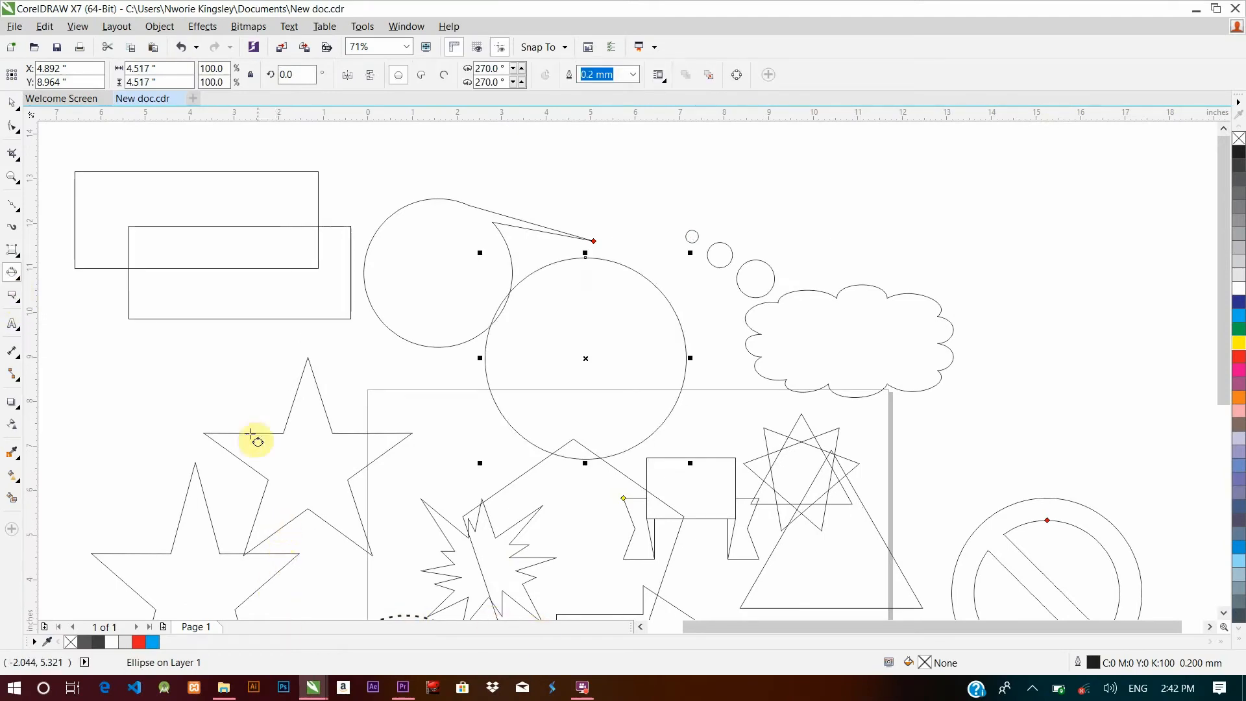
# With the Shape tool, move the tip of the round callout's pointer inward and slightly upward
pyautogui.click(8, 127)
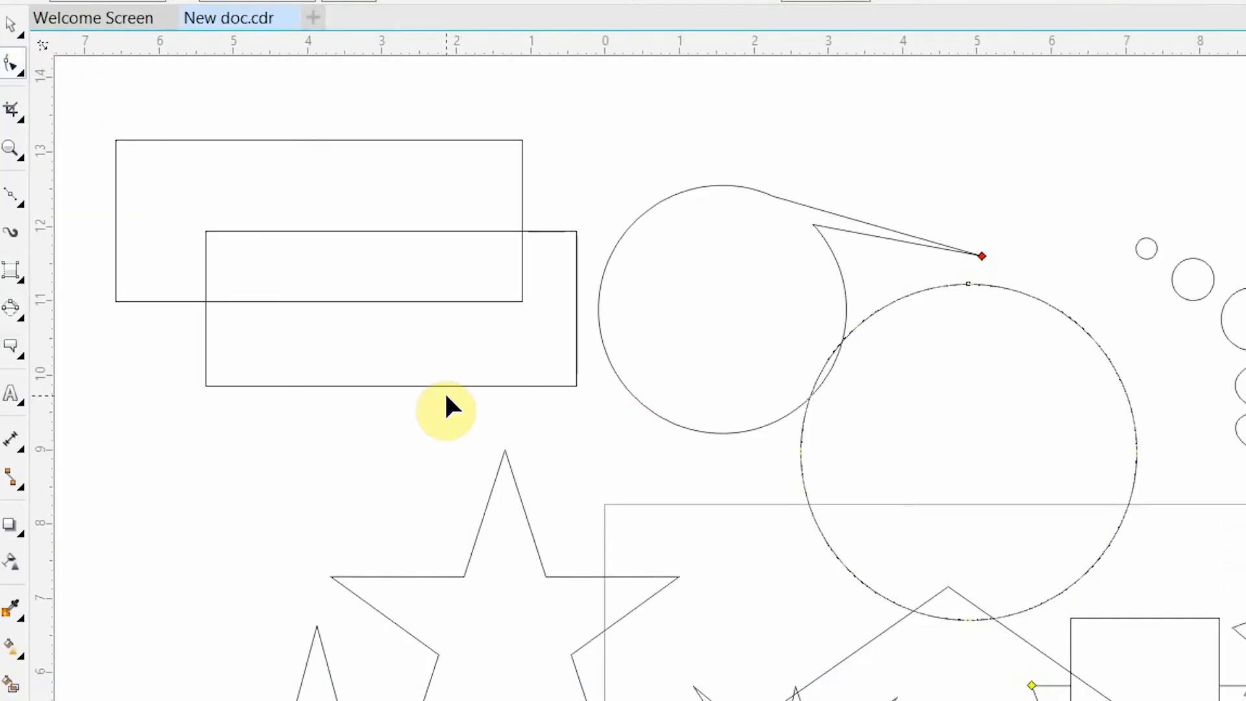
pyautogui.click(444, 195)
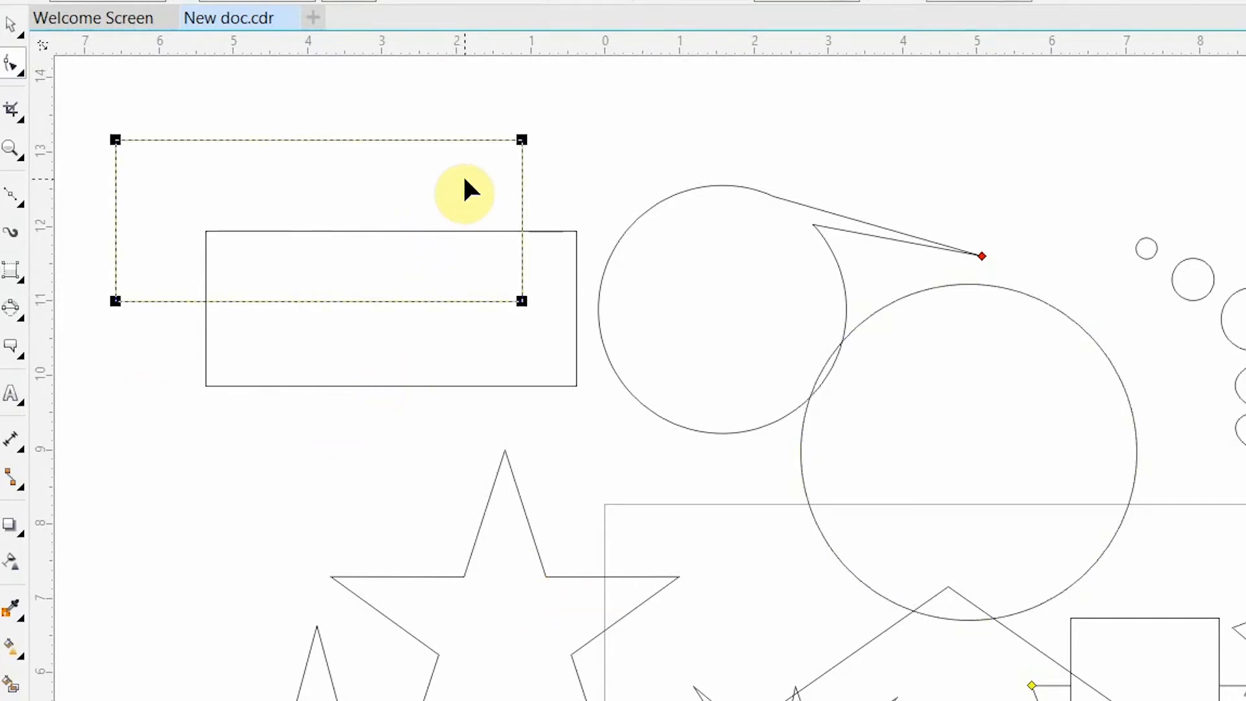
pyautogui.click(748, 266)
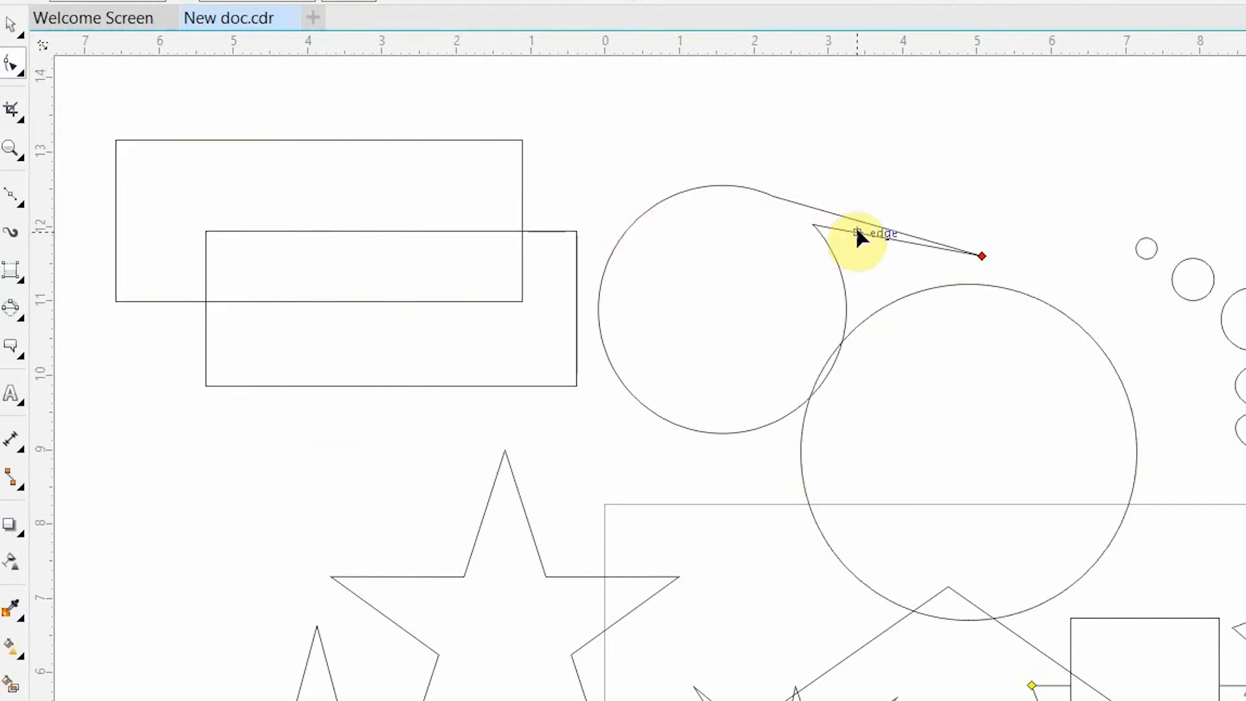
pyautogui.click(982, 255)
pyautogui.moveTo(974, 238); pyautogui.dragTo(935, 219)
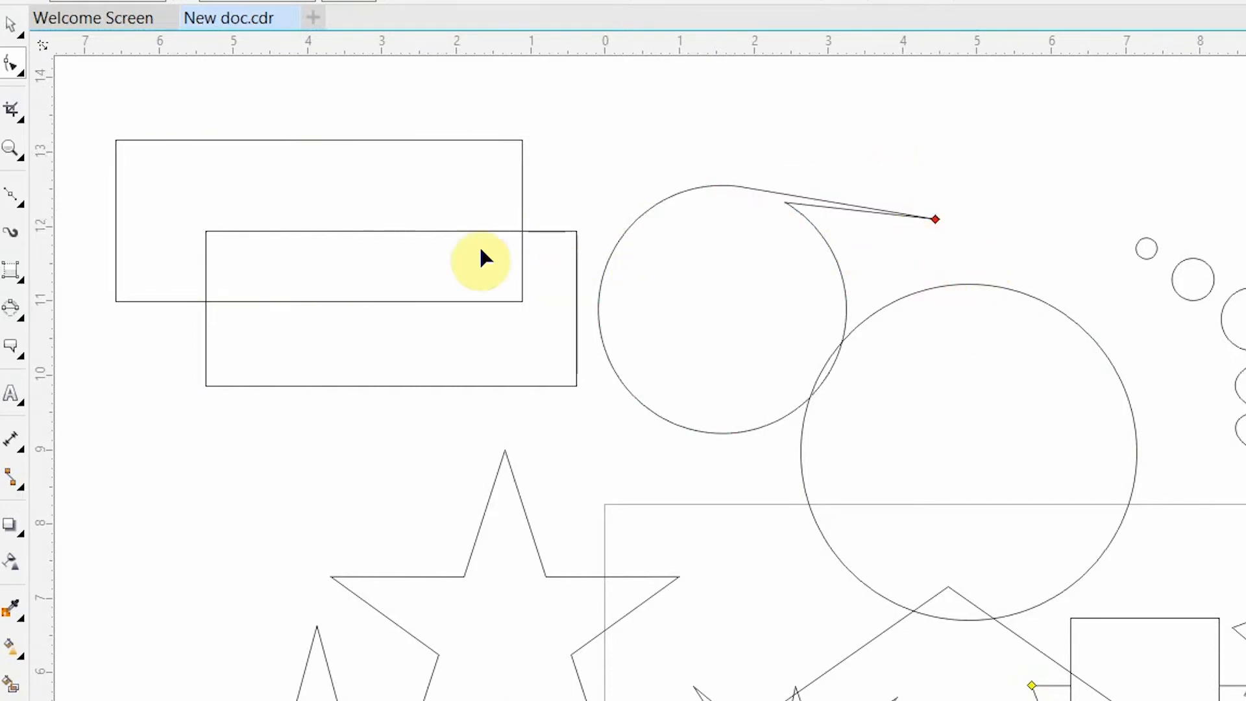
# Round all corners of the upper rectangle and the two right corners of the lower one, the latter to about 0.874 in
pyautogui.click(429, 176)
pyautogui.moveTo(522, 140); pyautogui.dragTo(522, 181)
pyautogui.click(453, 366)
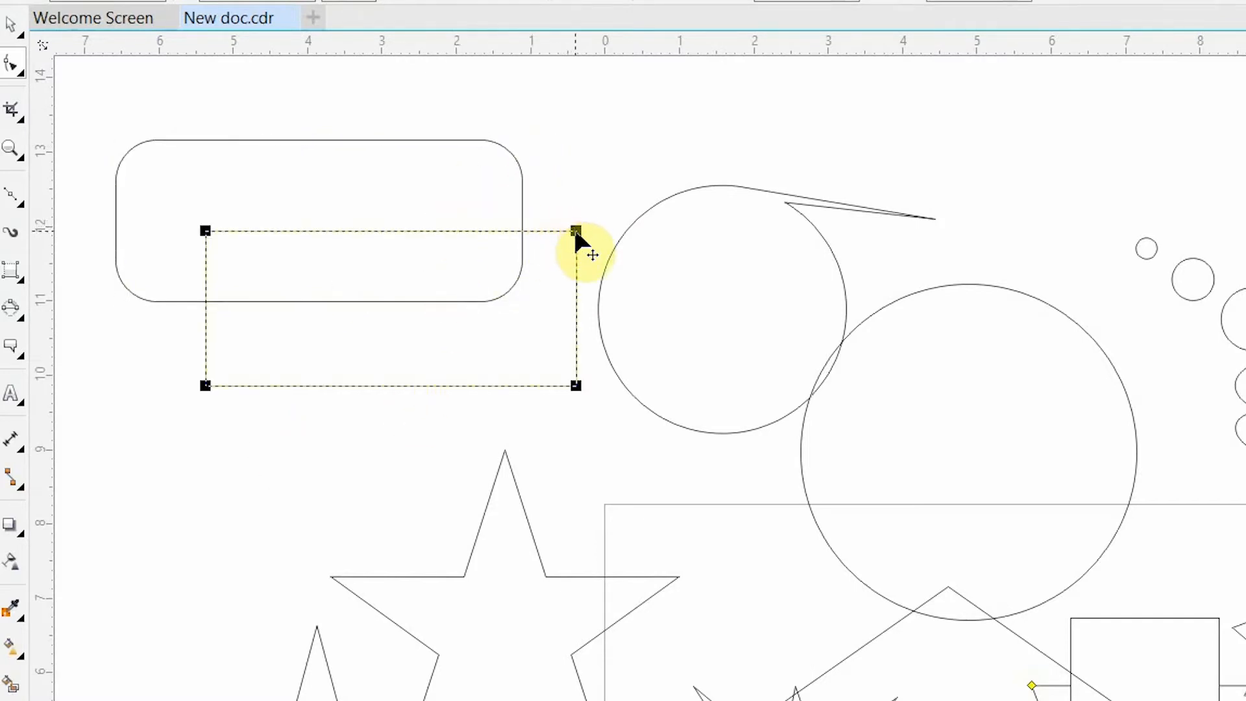
pyautogui.moveTo(575, 231); pyautogui.dragTo(548, 301)
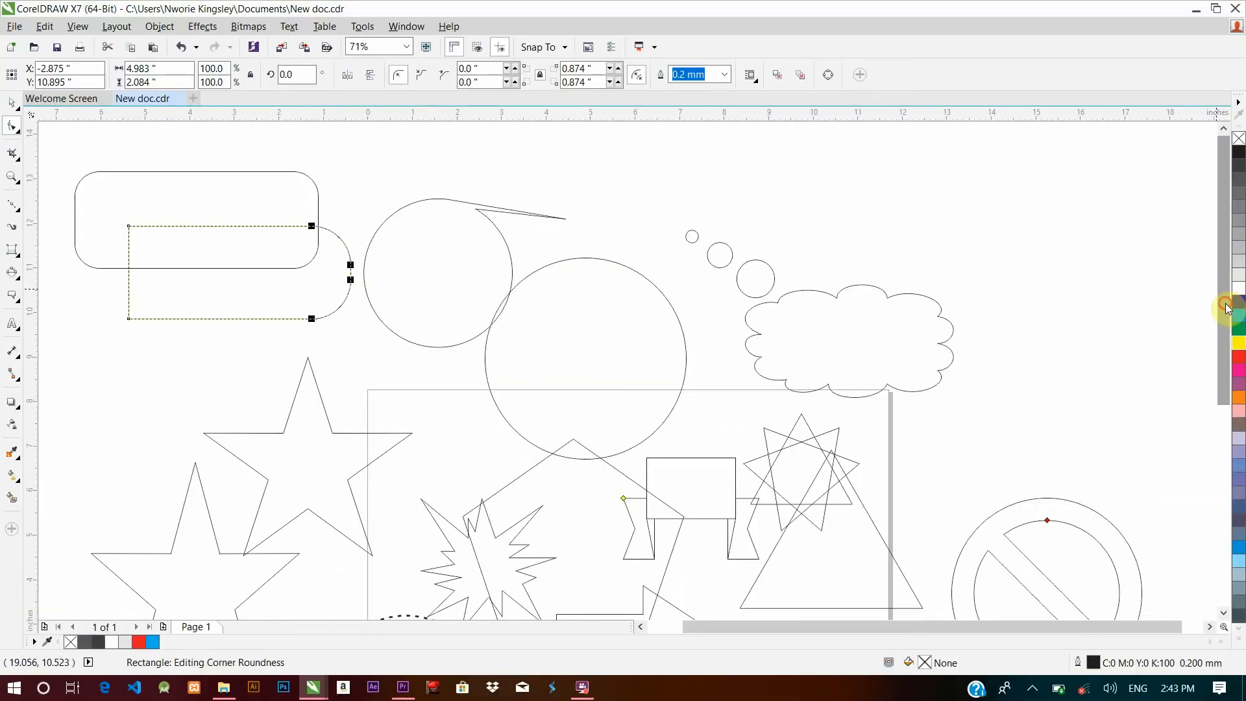
# Pull the inner nodes of both large stars toward their centres to make the arms slimmer
pyautogui.scroll(-5, 583, 286)
pyautogui.click(532, 279)
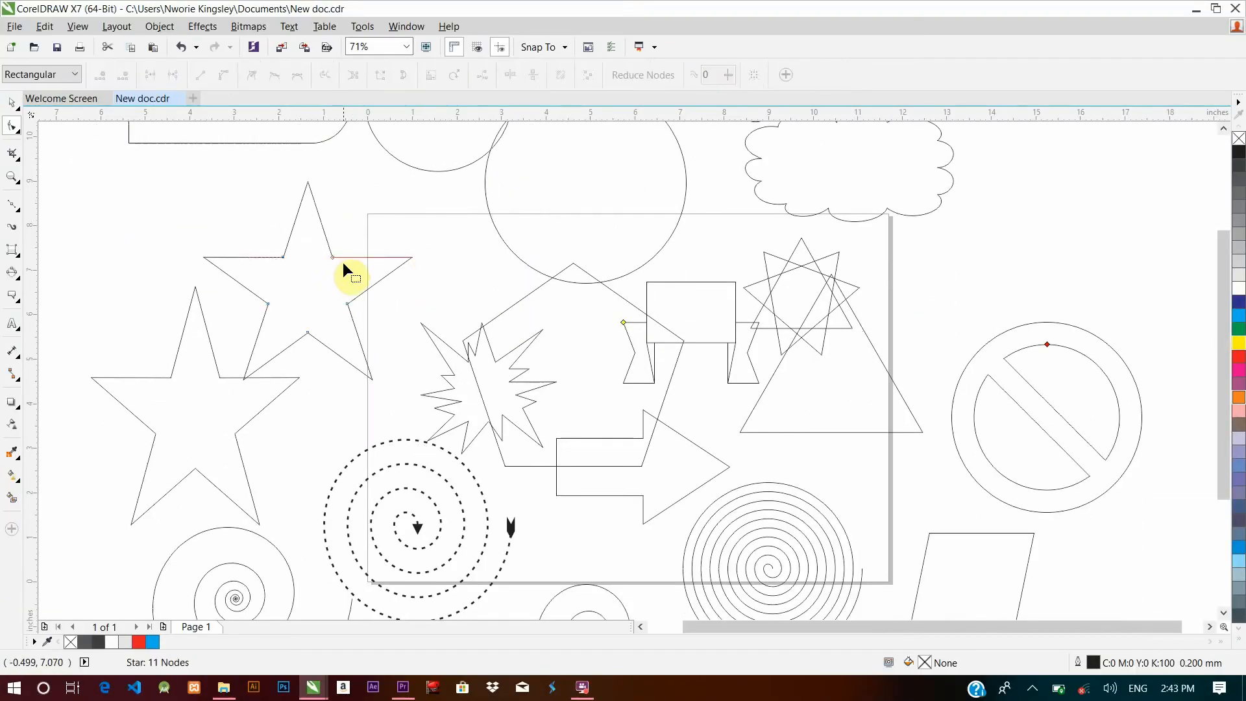
pyautogui.moveTo(332, 257)
pyautogui.mouseDown()
pyautogui.moveTo(314, 292)
pyautogui.moveTo(334, 264)
pyautogui.moveTo(328, 278)
pyautogui.moveTo(318, 263)
pyautogui.mouseUp()
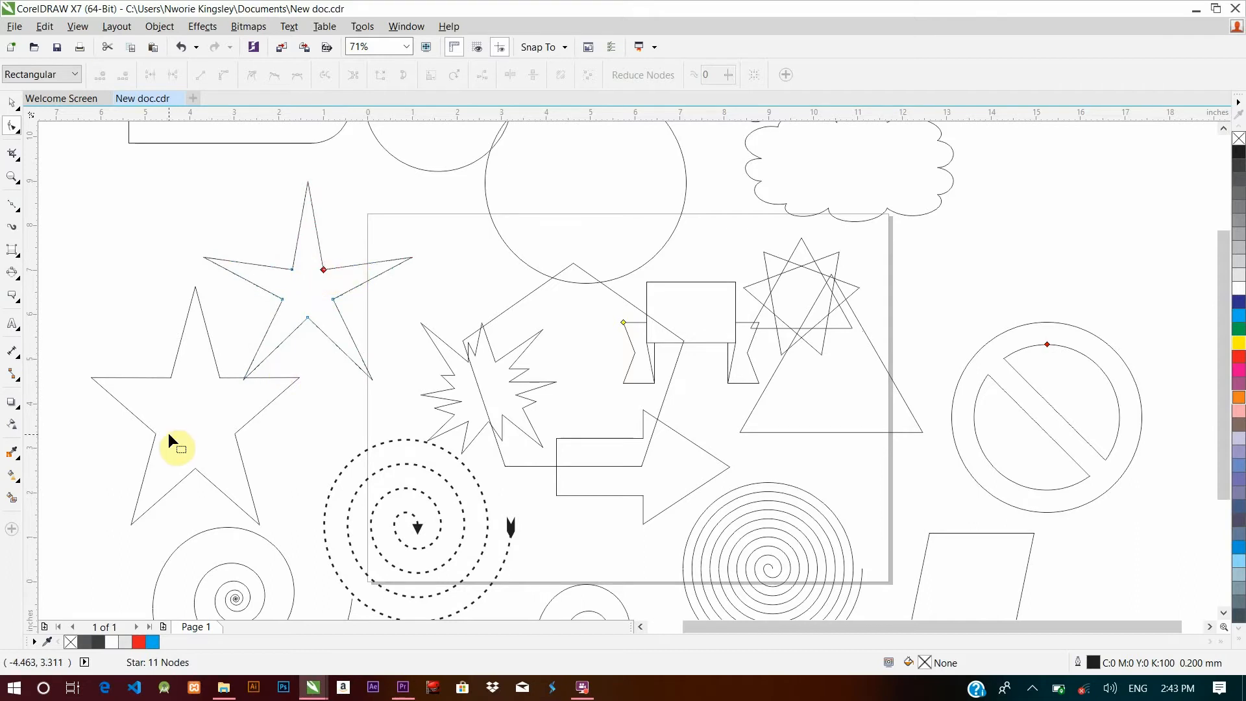
pyautogui.click(216, 378)
pyautogui.moveTo(215, 377); pyautogui.dragTo(216, 397)
# Reshape the explosion banner and turn the pentagon into a skewed star by moving their nodes
pyautogui.click(484, 369)
pyautogui.click(572, 263)
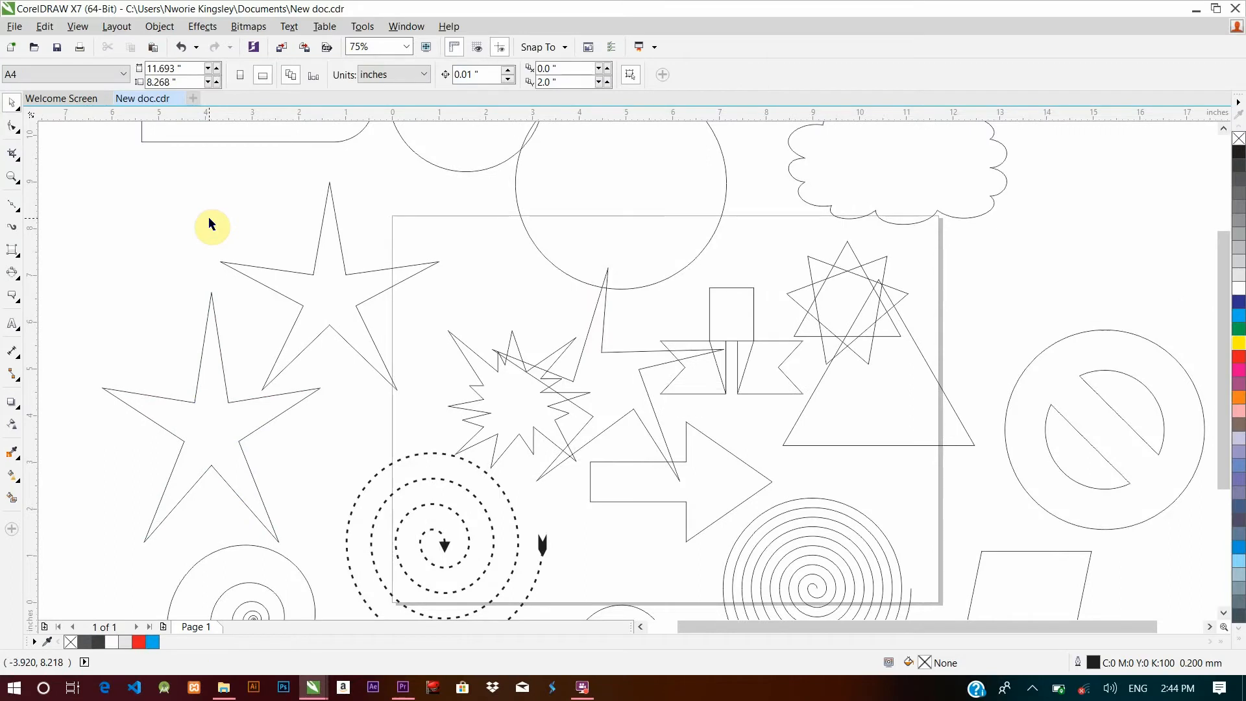
pyautogui.click(12, 125)
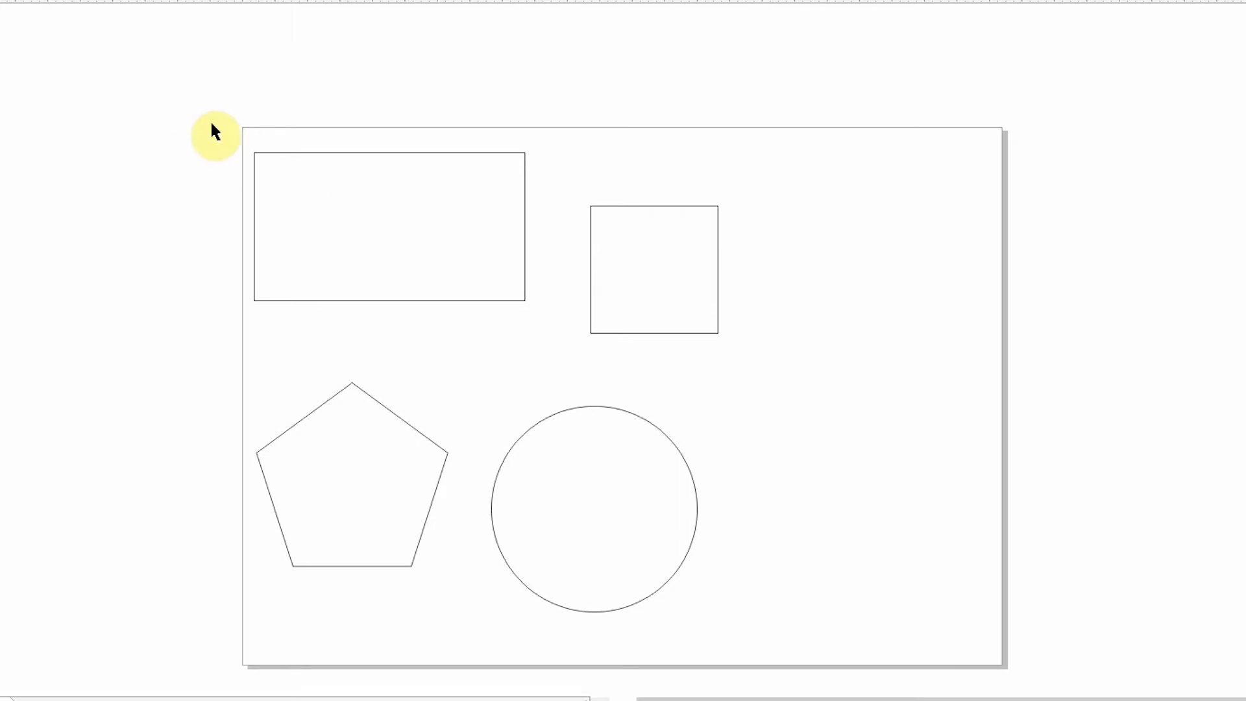
# Select the rectangle and the square together and move them toward the right side of the page
pyautogui.moveTo(195, 91); pyautogui.dragTo(859, 377)
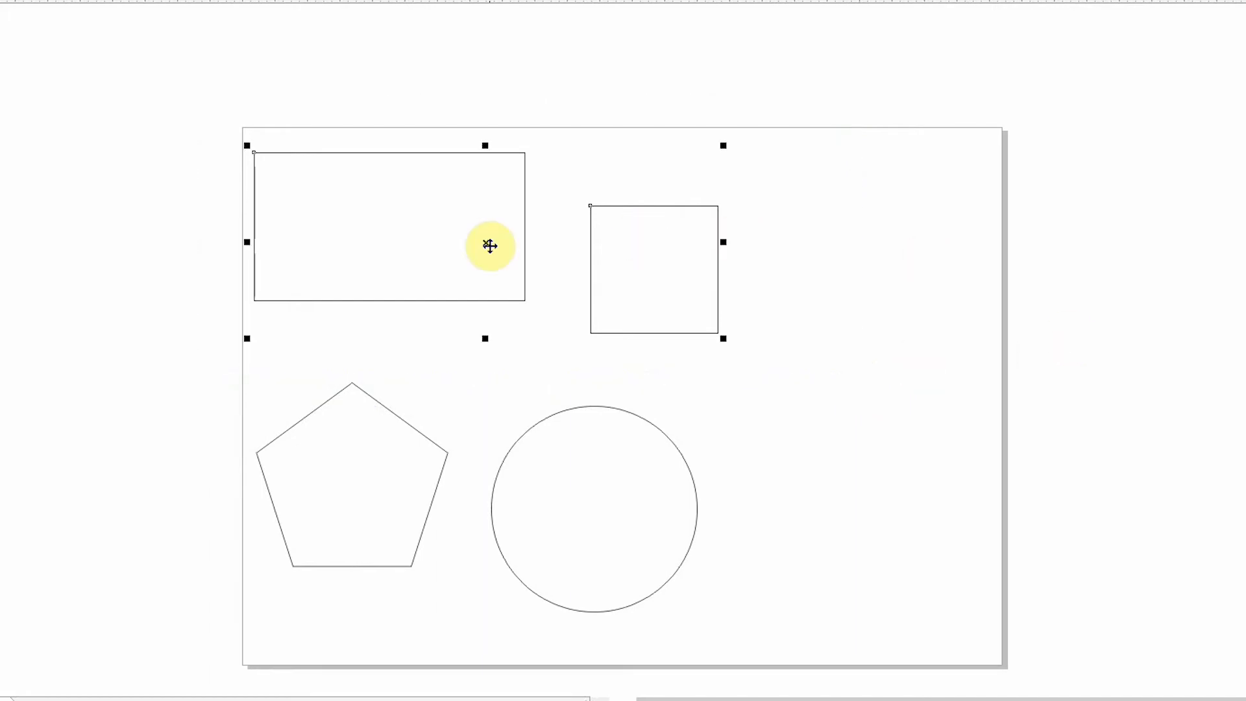
pyautogui.moveTo(490, 245); pyautogui.dragTo(741, 316)
pyautogui.click(790, 496)
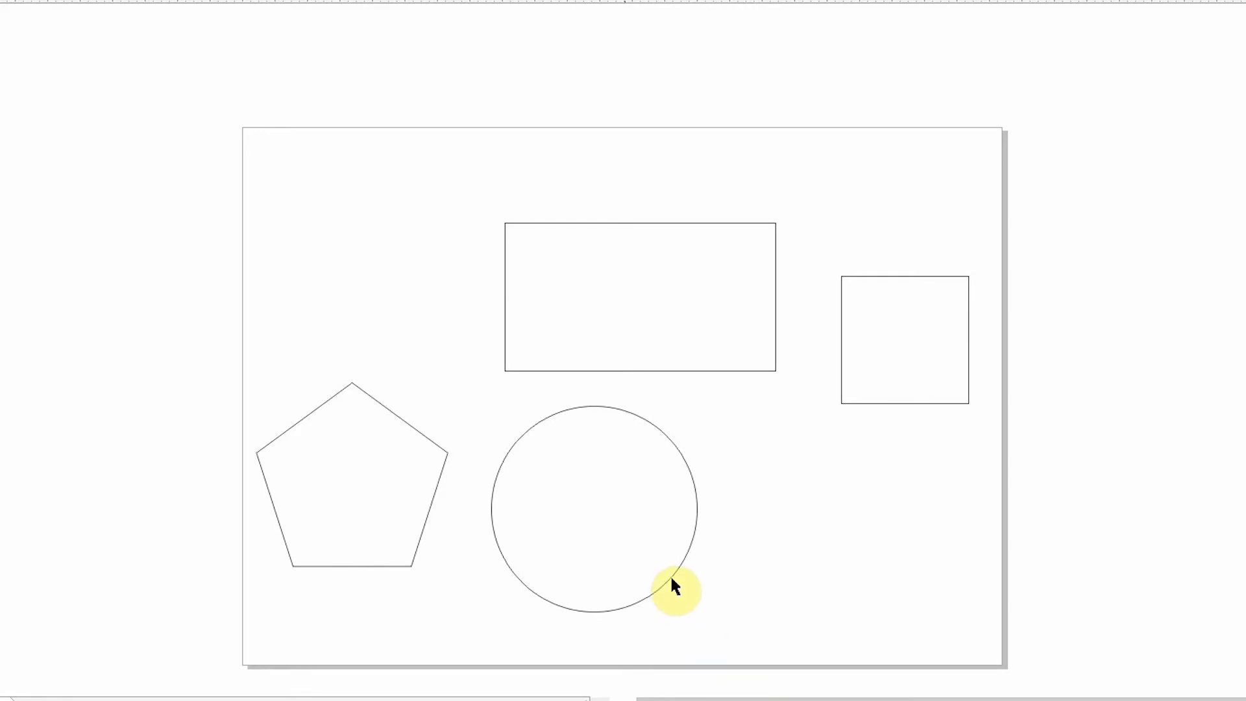
# Select the rectangle and the circle together and move them to the page's upper-left area
pyautogui.click(631, 300)
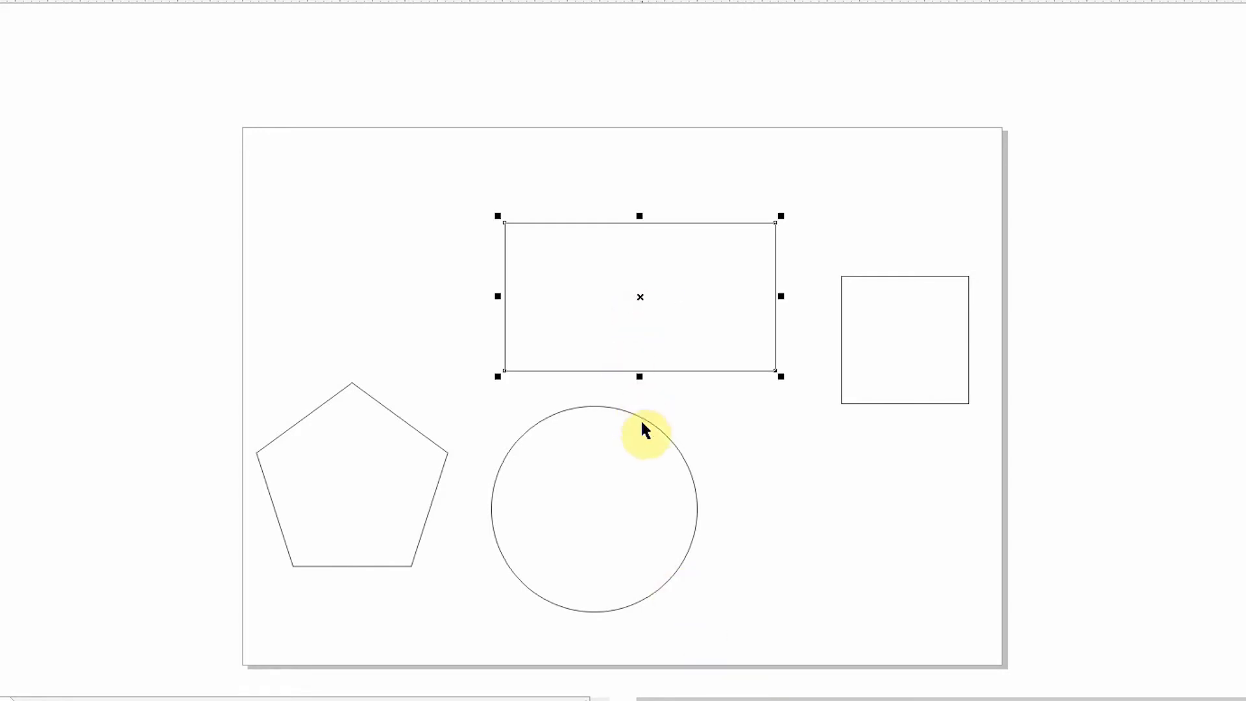
pyautogui.keyDown('shift'); pyautogui.click(634, 488); pyautogui.keyUp('shift')
pyautogui.moveTo(632, 418); pyautogui.dragTo(379, 263)
pyautogui.click(679, 374)
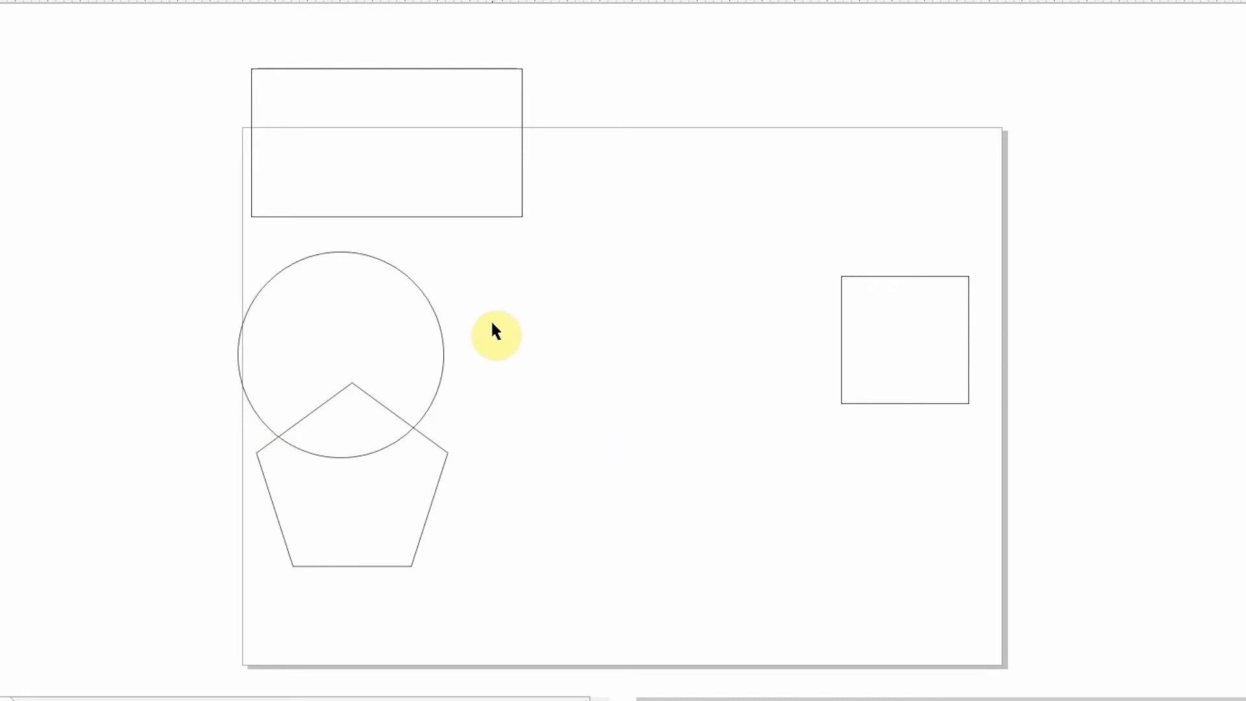
# Align the rectangle with the square, first by their right edges and again by their left edges
pyautogui.click(420, 141)
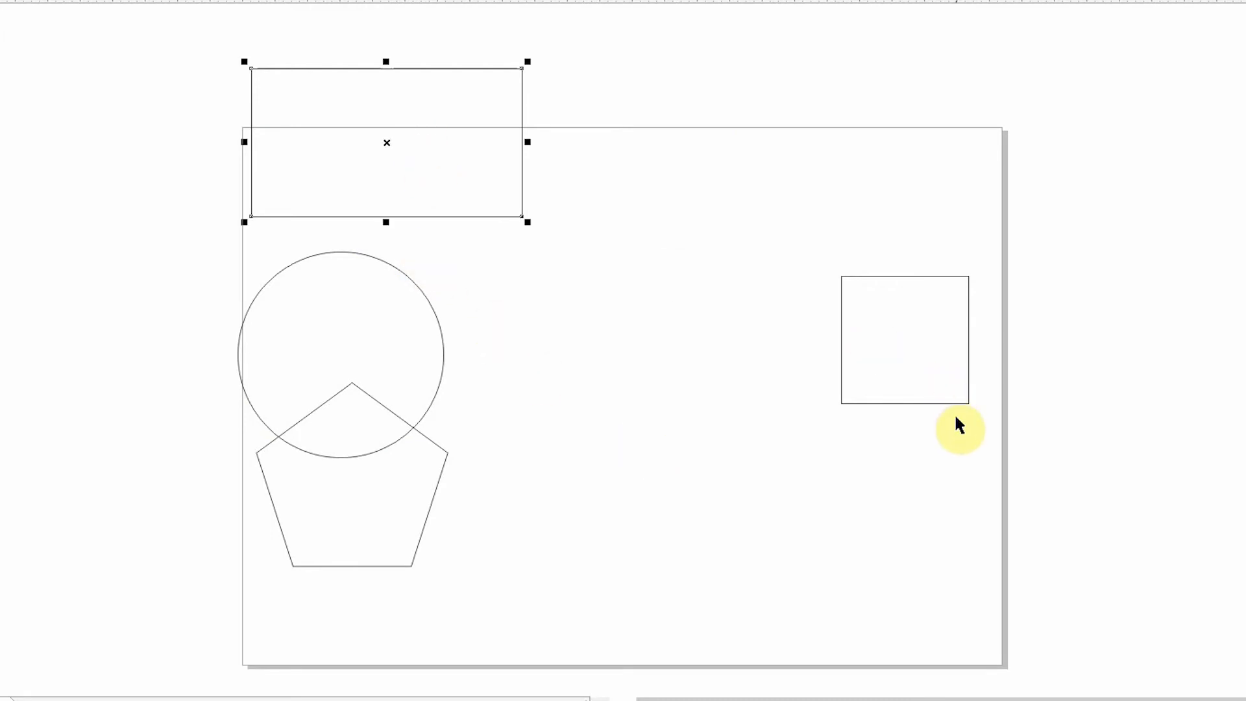
pyautogui.keyDown('shift'); pyautogui.click(919, 349); pyautogui.keyUp('shift')
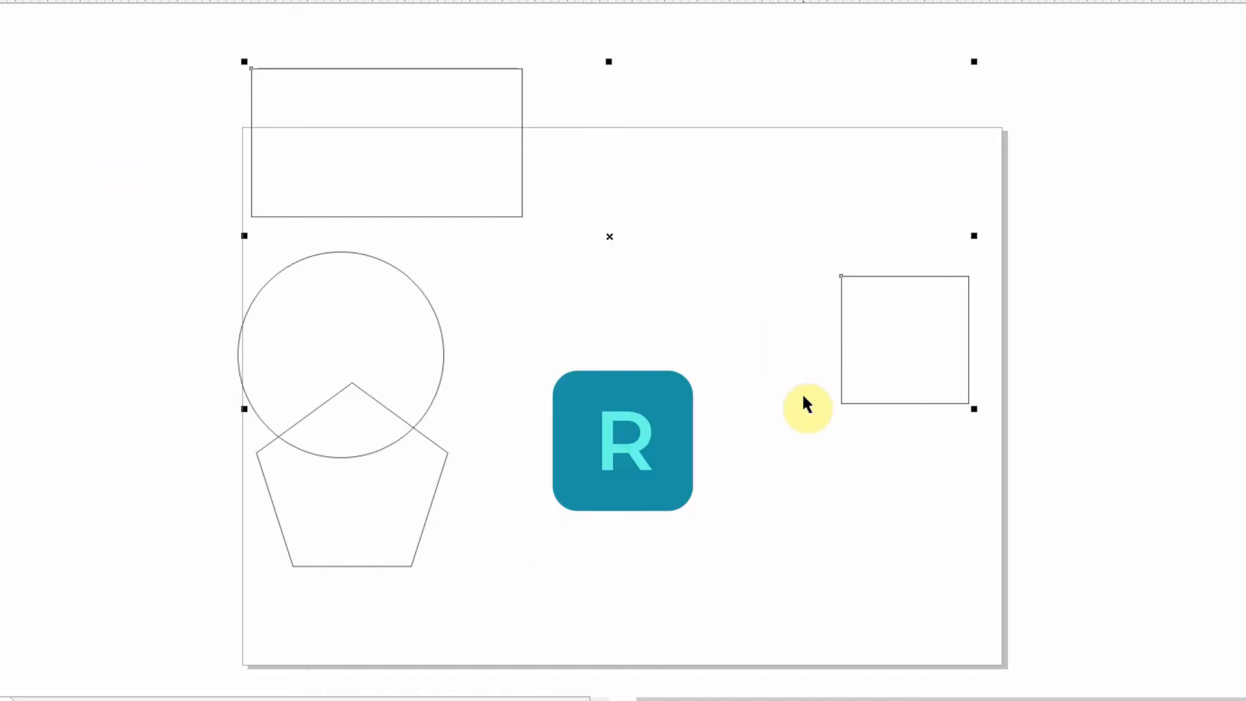
pyautogui.press('r')
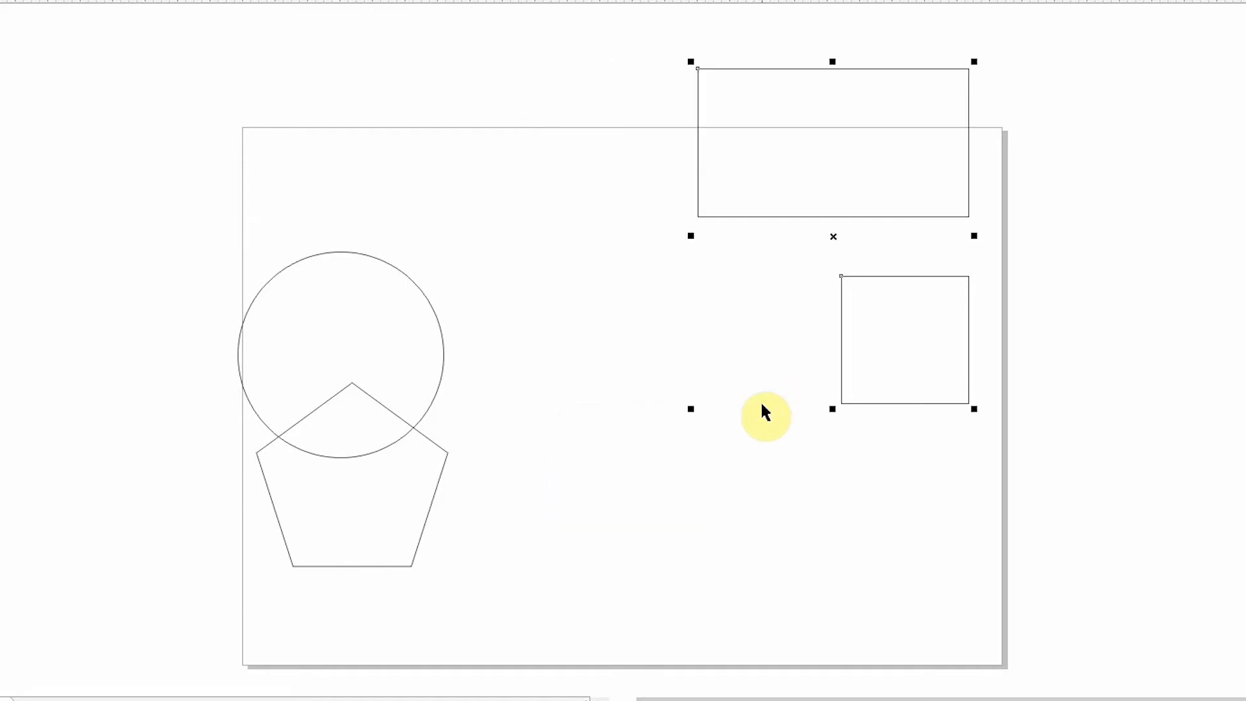
pyautogui.press('l')
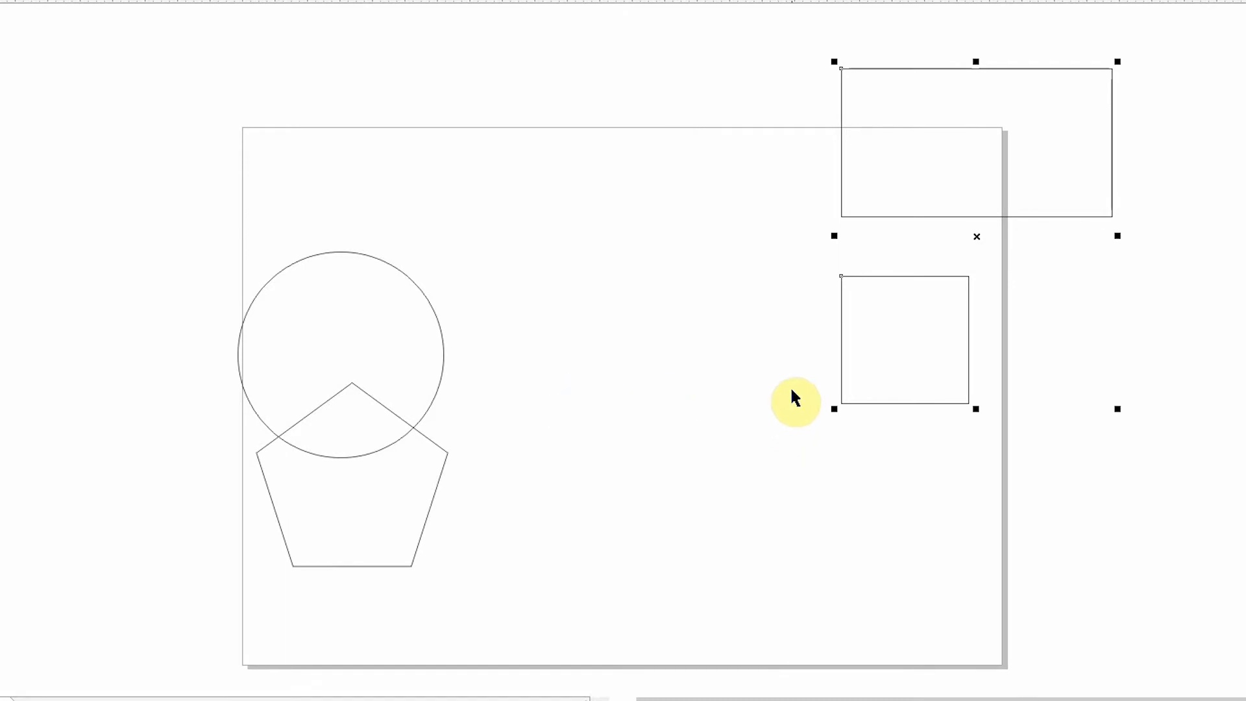
# Centre the rectangle on the square both horizontally and vertically
pyautogui.press('c')
pyautogui.press('e')
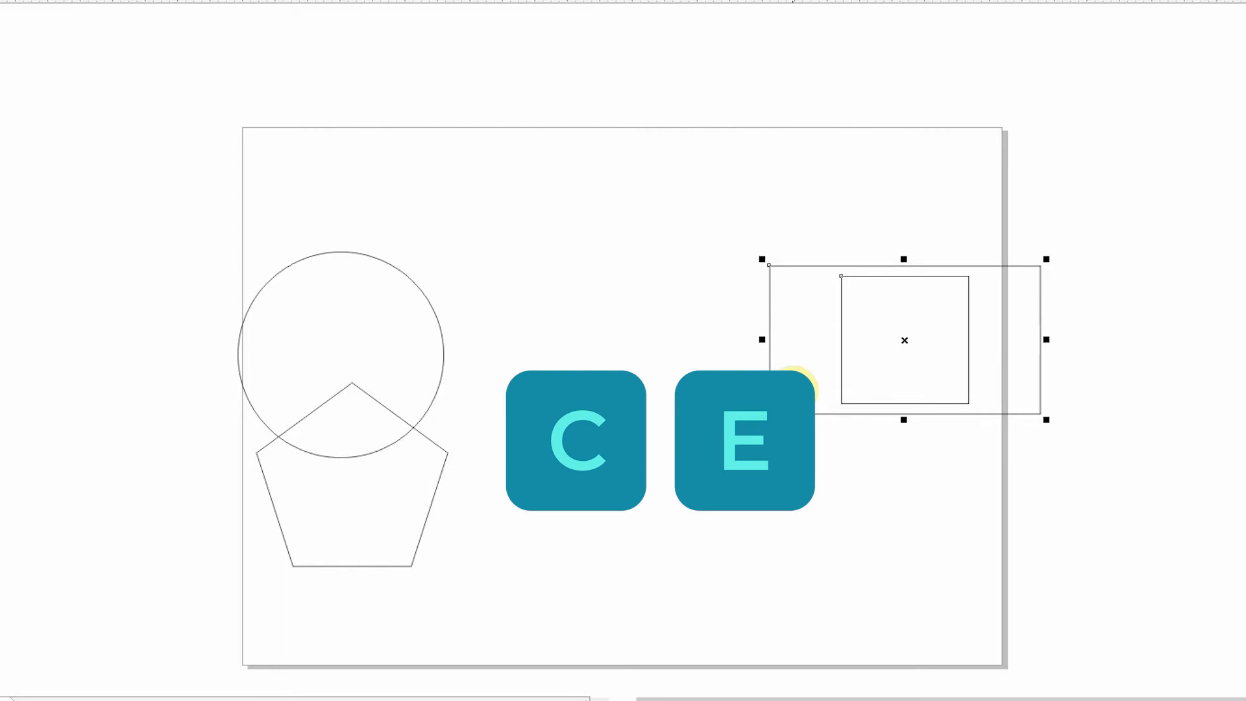
pyautogui.click(703, 579)
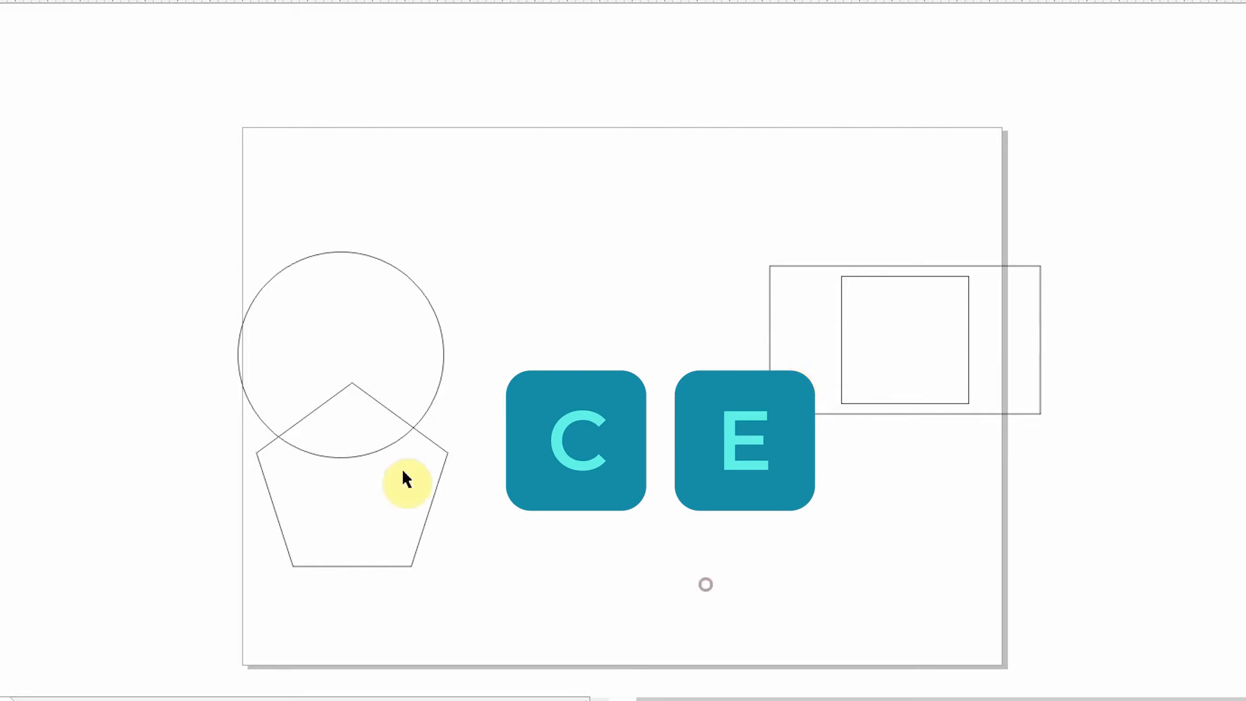
# Move the square out of the rectangle to the page's top edge and bottom-align it with the circle
pyautogui.click(920, 361)
pyautogui.moveTo(920, 362); pyautogui.dragTo(730, 200)
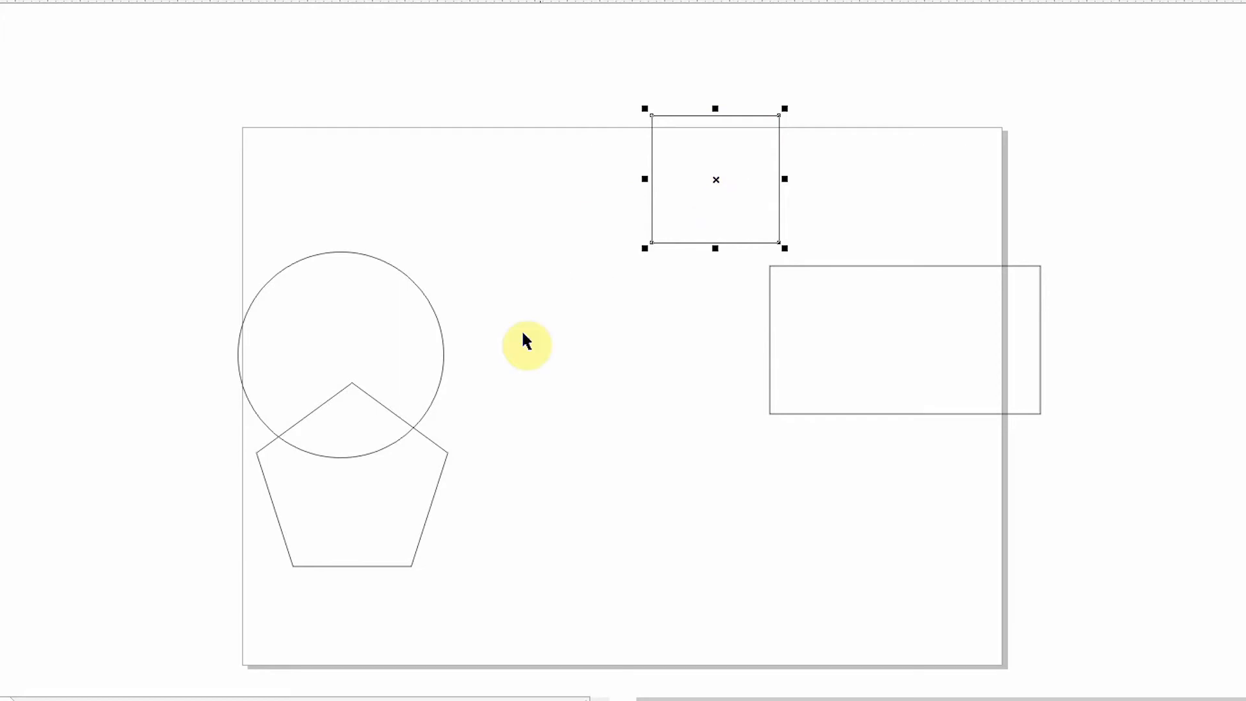
pyautogui.keyDown('shift'); pyautogui.click(381, 360); pyautogui.keyUp('shift')
pyautogui.press('b')
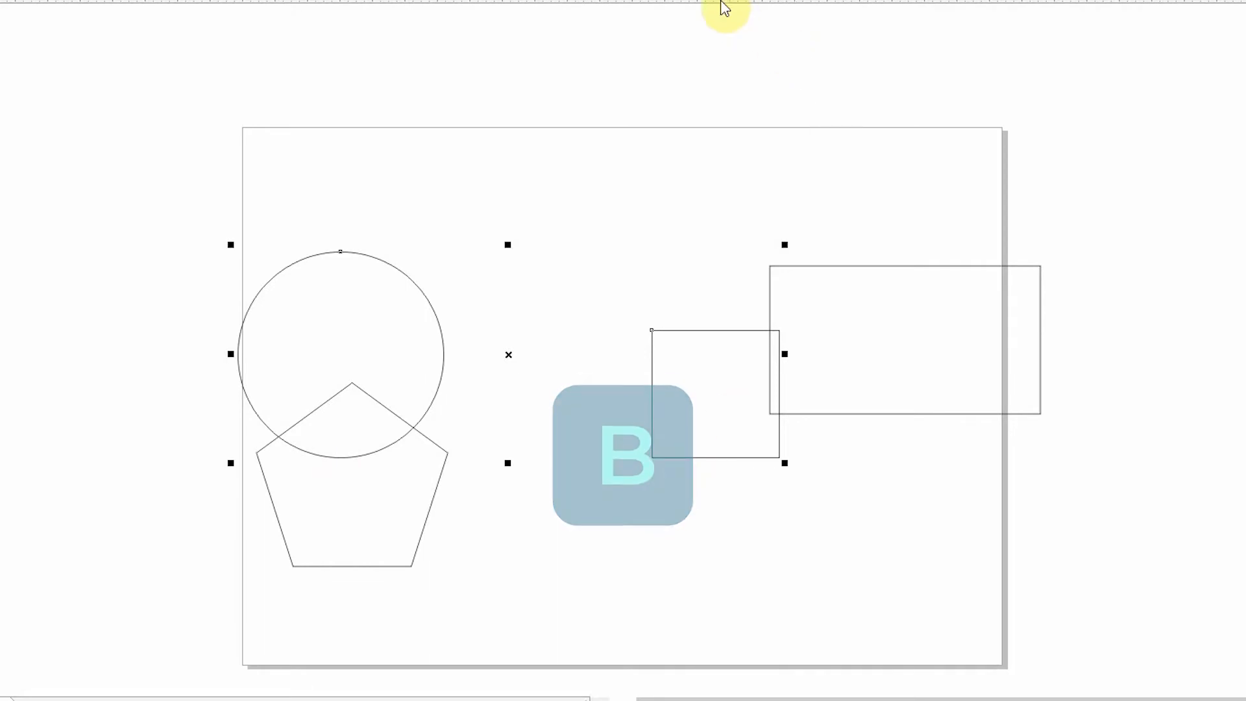
# Place a horizontal guideline along the bottom edges of the circle and square, and top-align the two shapes
pyautogui.moveTo(730, 234); pyautogui.dragTo(737, 457)
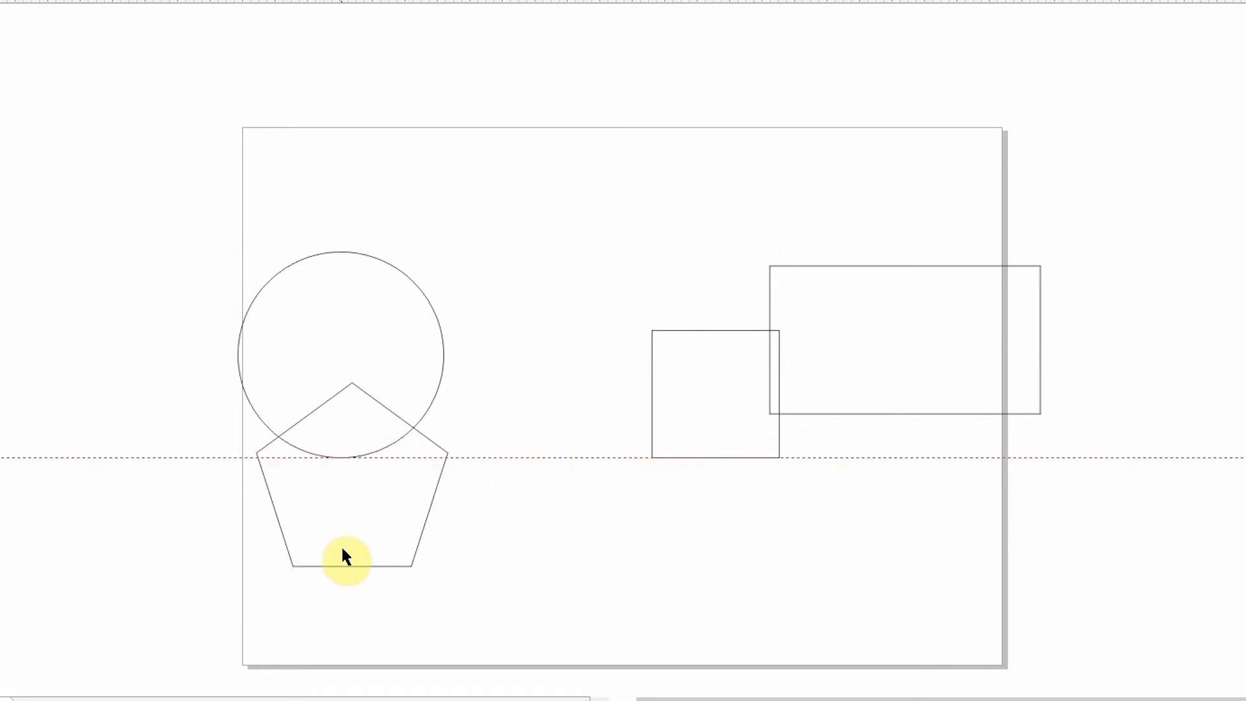
pyautogui.click(673, 399)
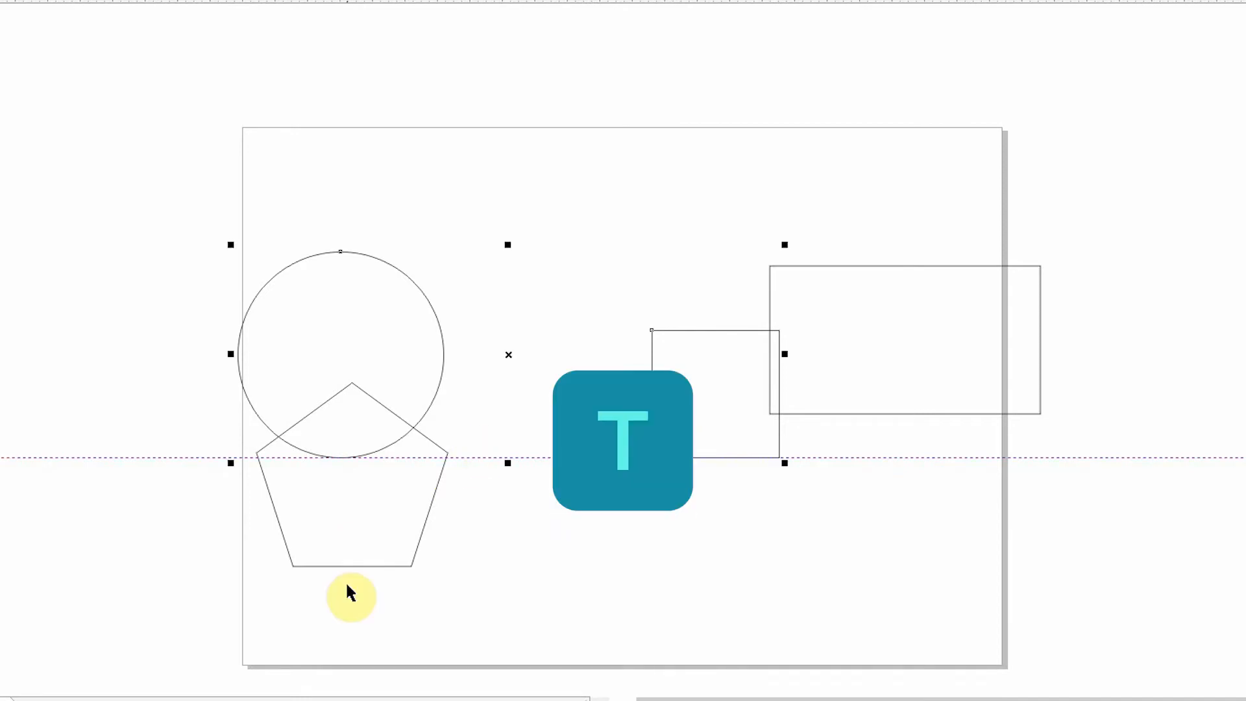
pyautogui.press('t')
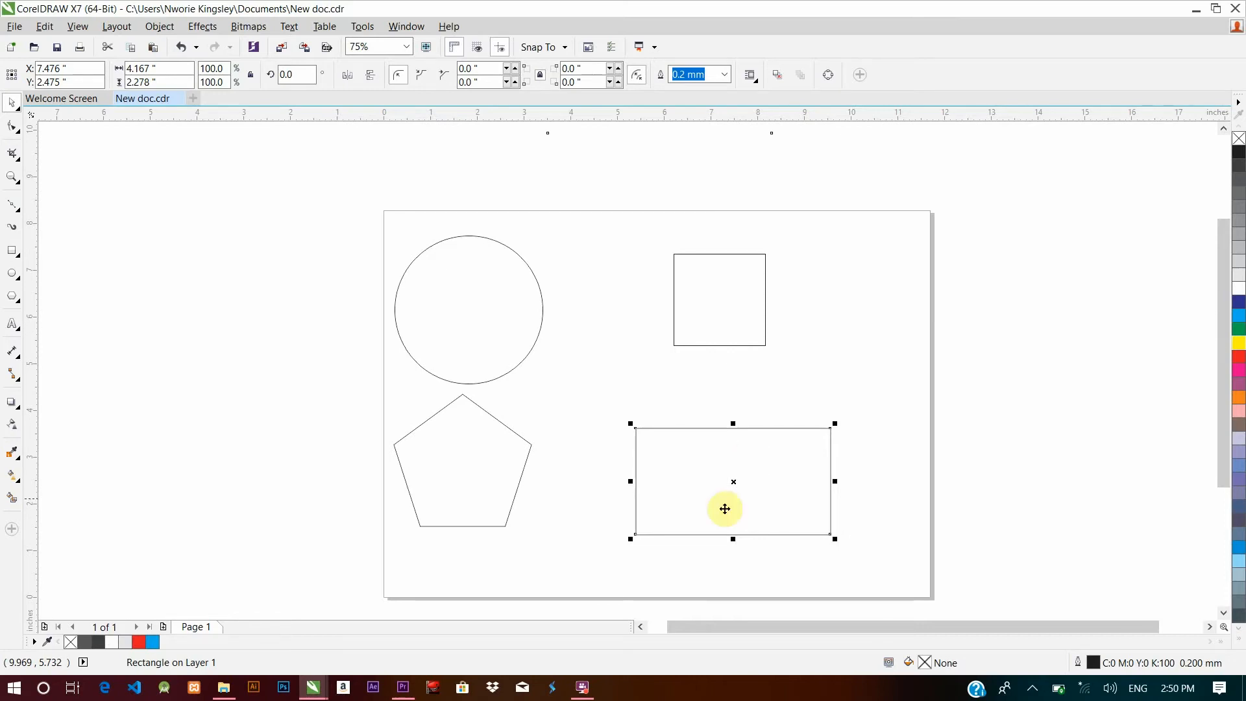
# Move the rectangle to overlap the square's lower-right corner and group the two shapes
pyautogui.moveTo(748, 454); pyautogui.dragTo(822, 335)
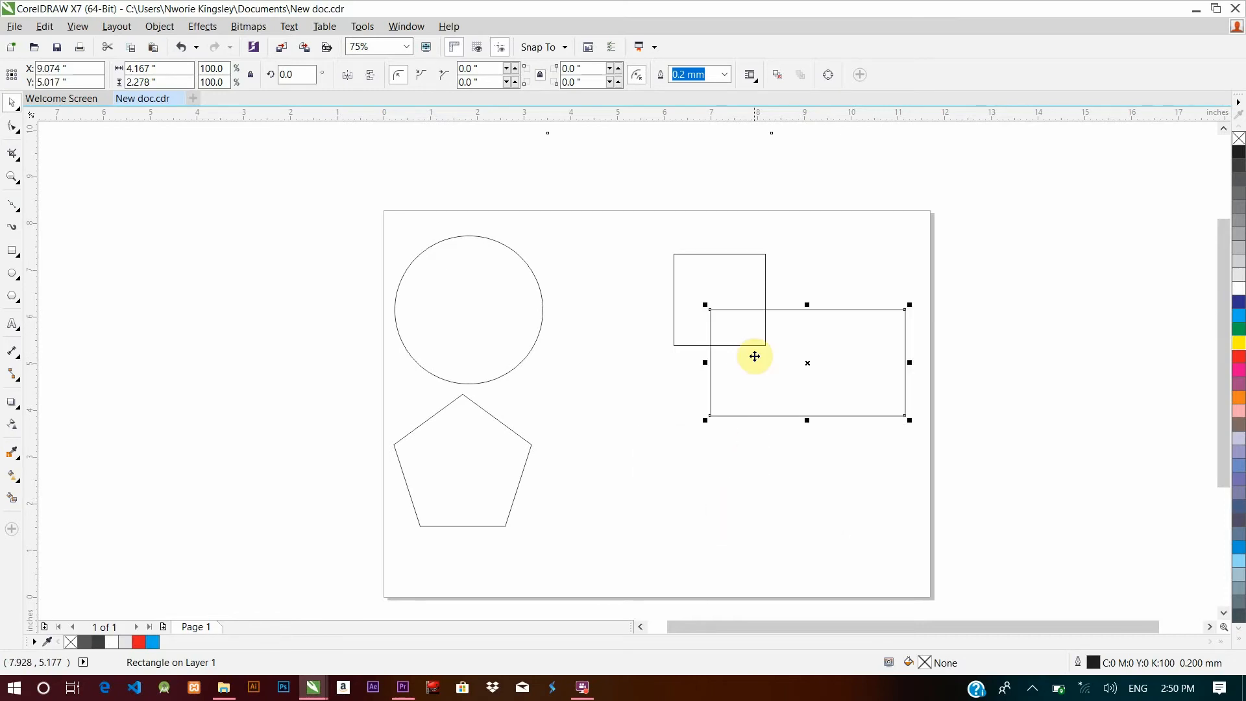
pyautogui.keyDown('shift'); pyautogui.click(720, 280); pyautogui.keyUp('shift')
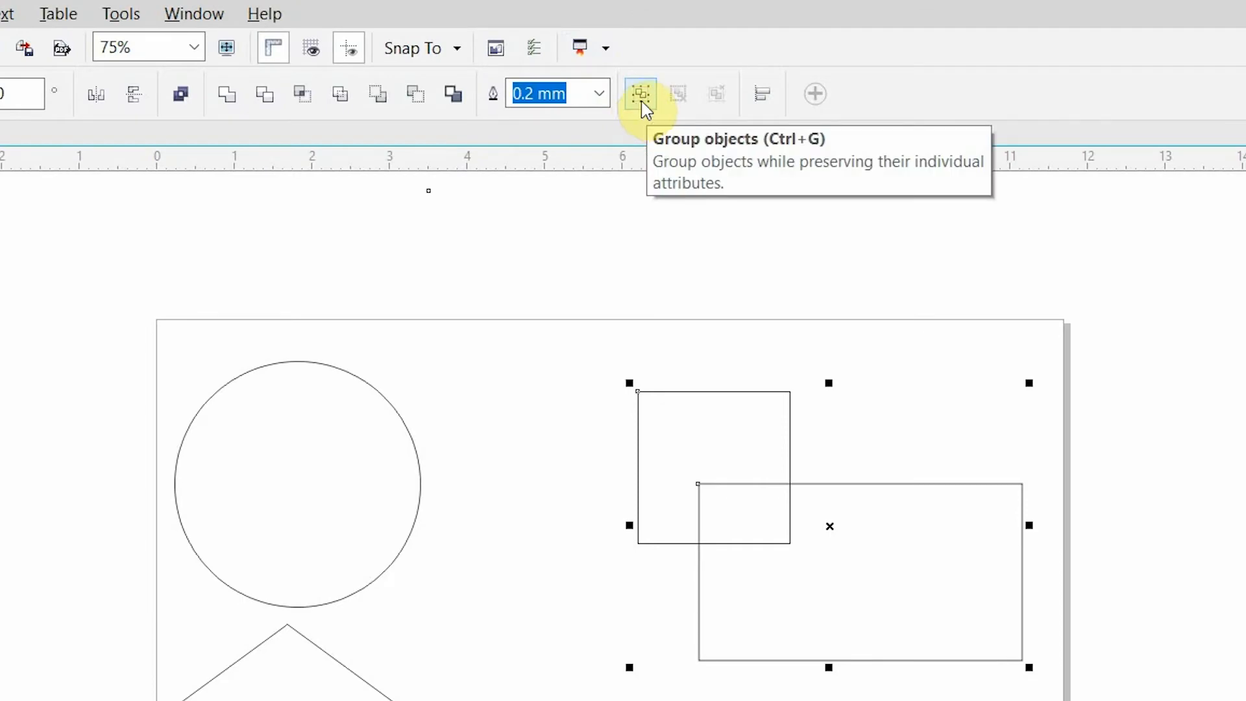
pyautogui.hotkey('ctrl', 'g')
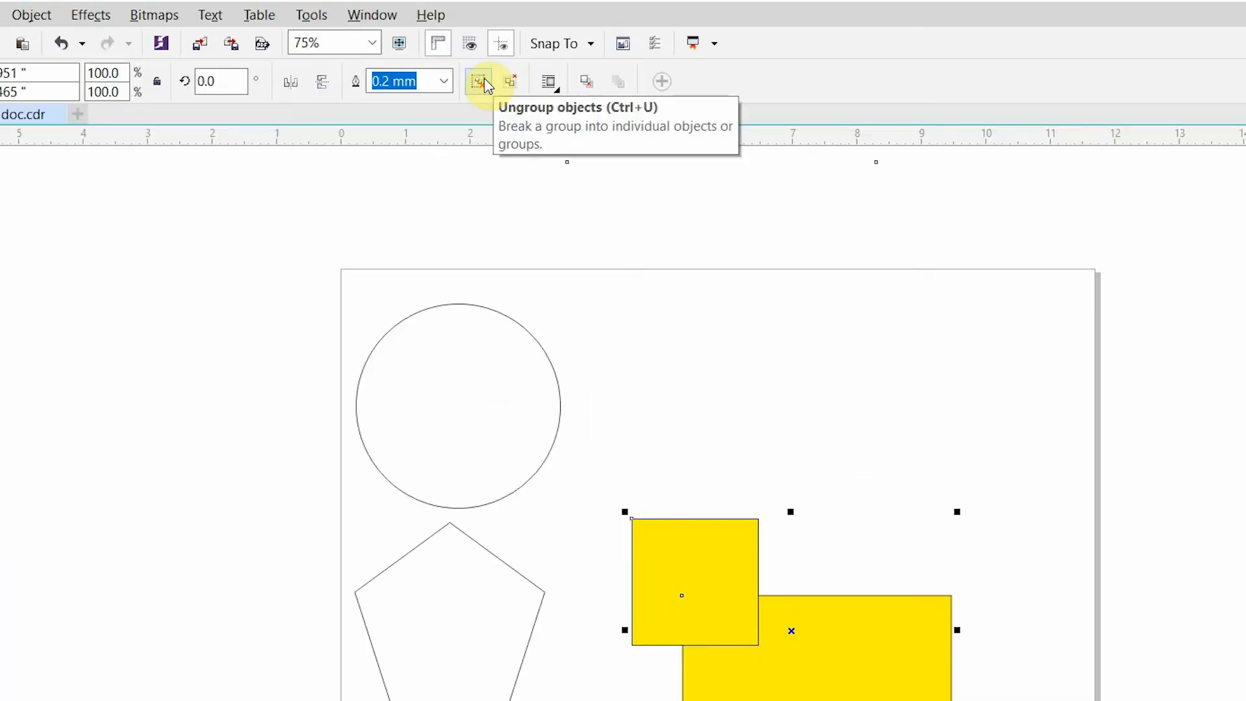
# Ungroup the yellow square and rectangle and select the rectangle on its own
pyautogui.click(487, 83)
pyautogui.click(799, 359)
pyautogui.click(903, 659)
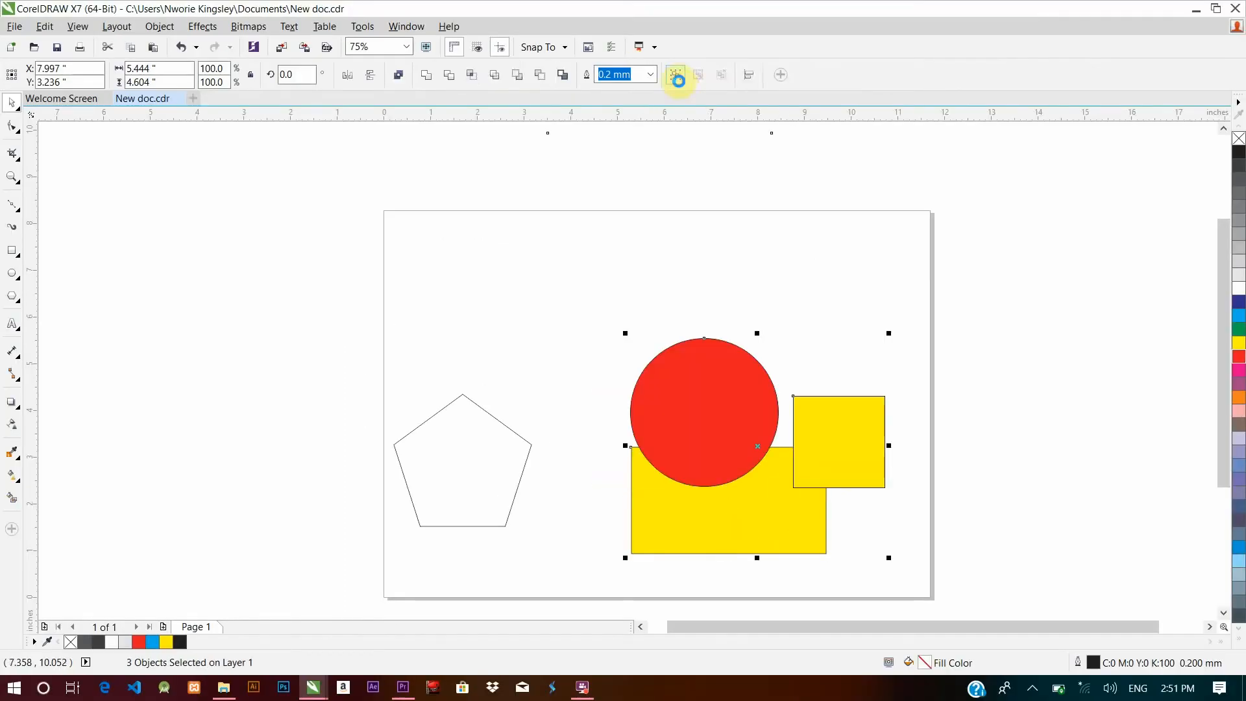
# Group the red circle with the yellow square and rectangle, and break that group up with Ungroup all objects
pyautogui.click(831, 237)
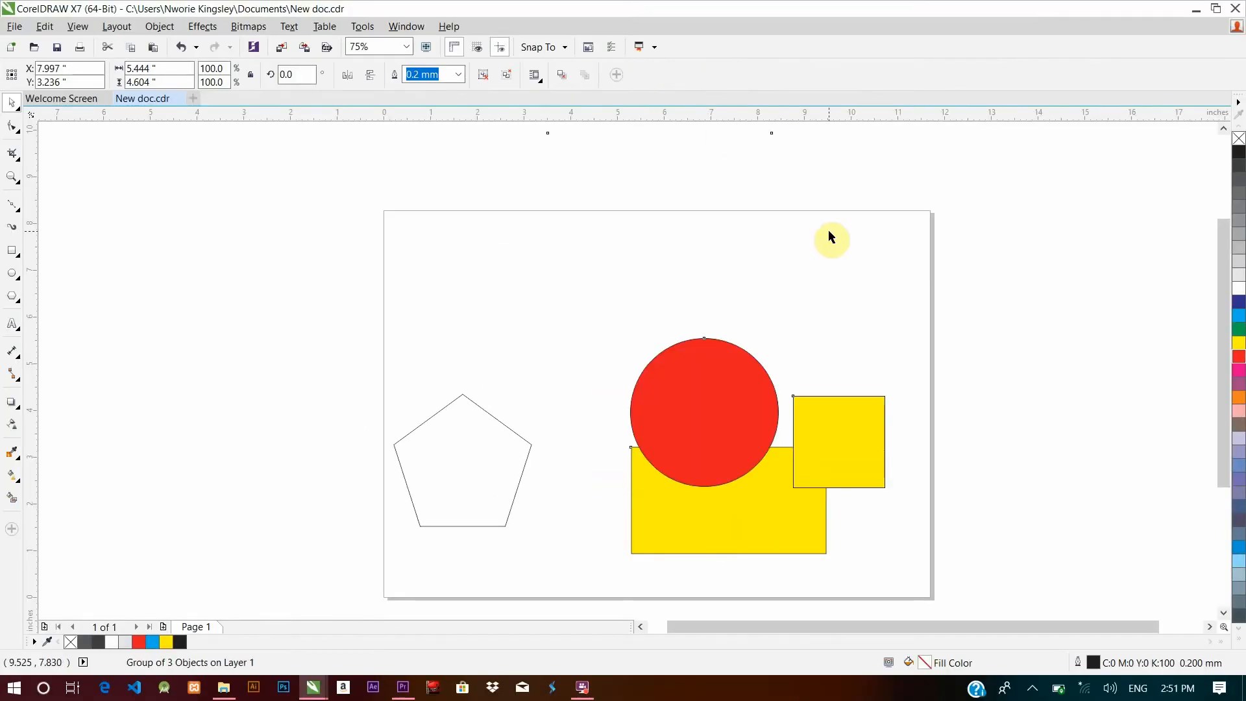
pyautogui.click(829, 232)
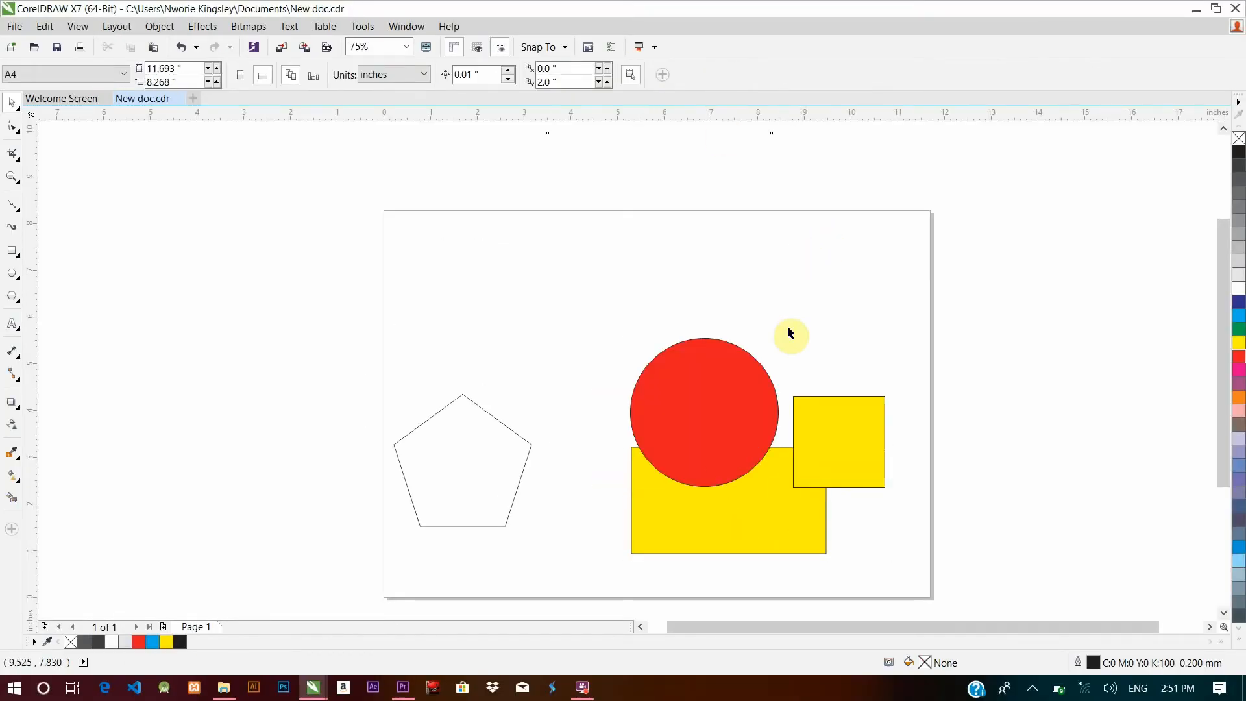
pyautogui.click(698, 466)
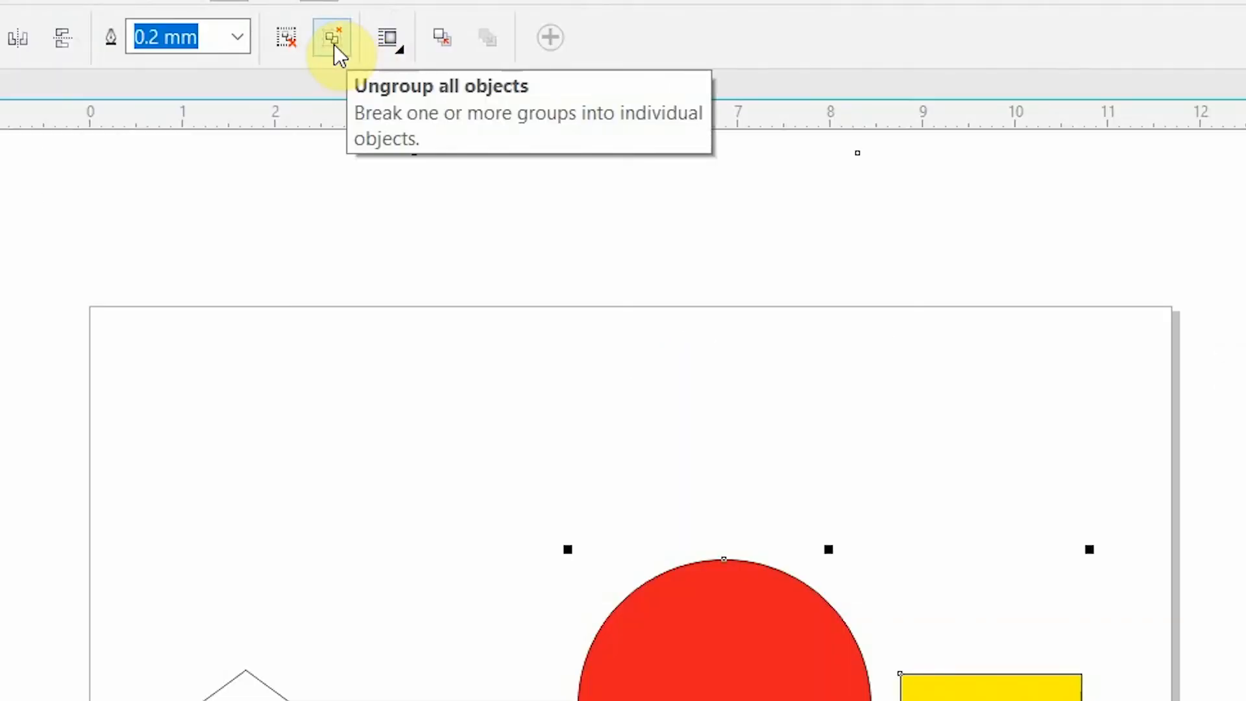
pyautogui.click(333, 40)
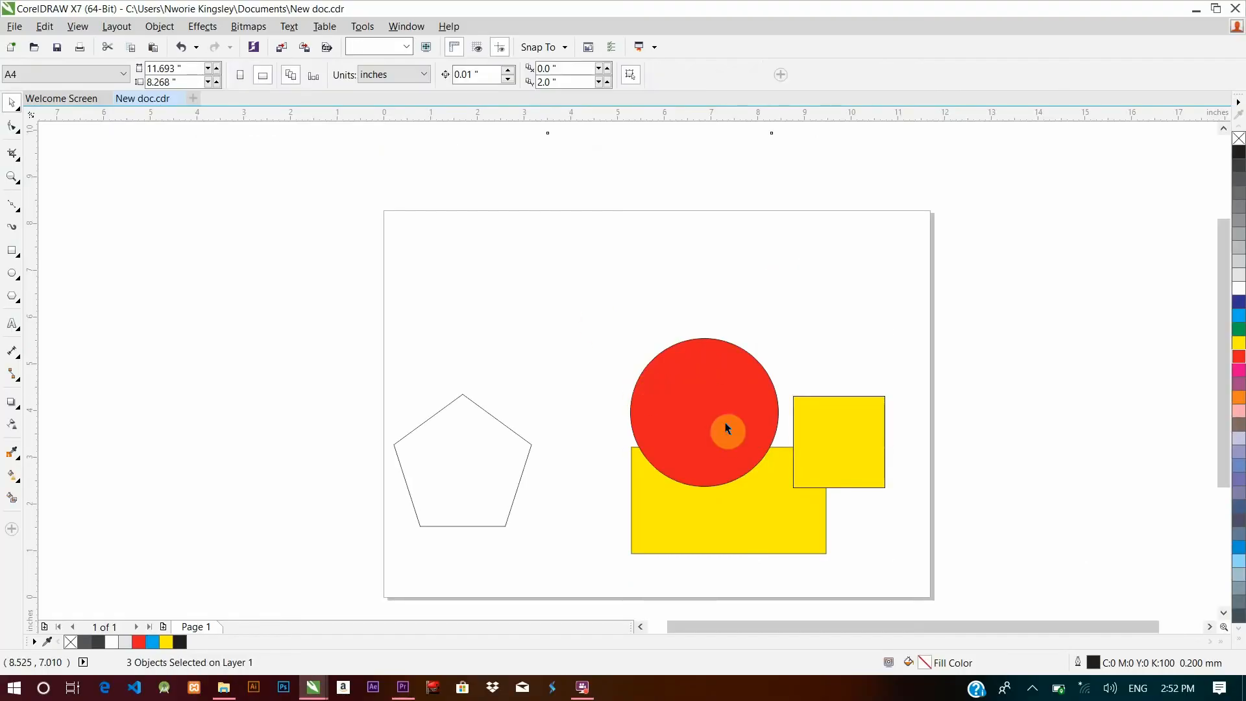
# Move the red circle to the page's upper-left area and the yellow square above the rectangle
pyautogui.moveTo(725, 422); pyautogui.dragTo(498, 302)
pyautogui.moveTo(834, 445); pyautogui.dragTo(747, 317)
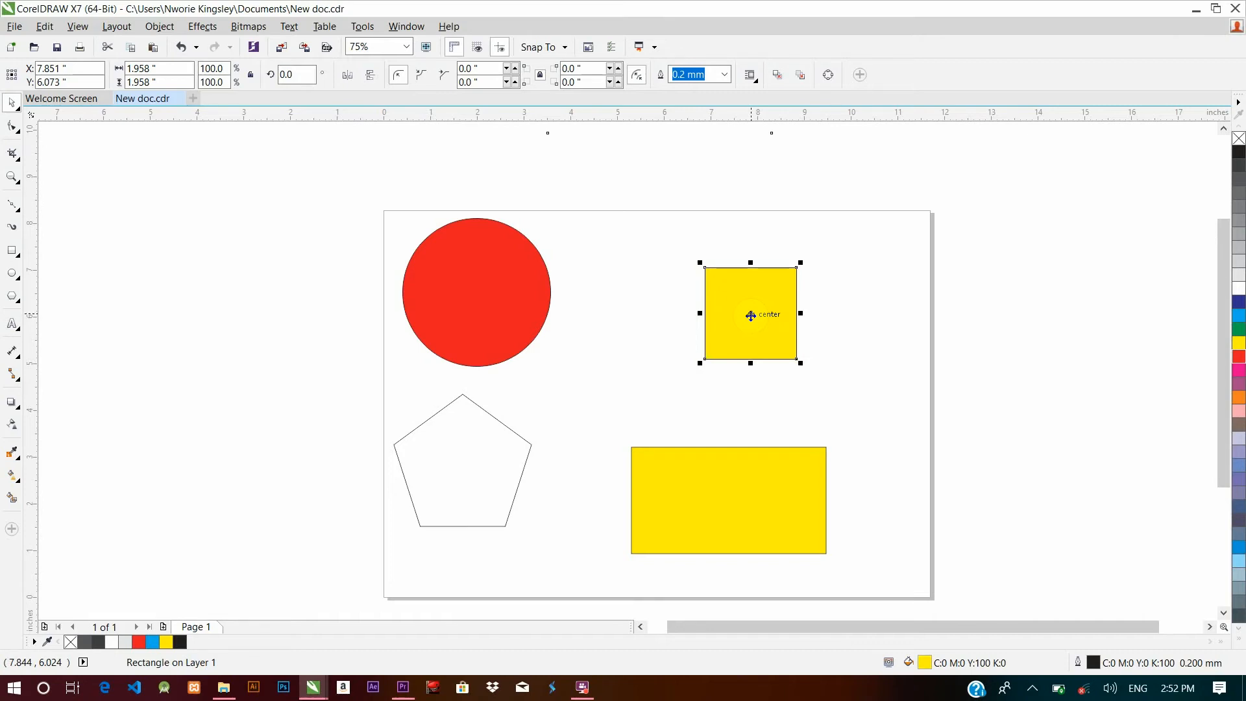
# Move the yellow square over the top edge of the yellow rectangle and weld the two into one shape
pyautogui.moveTo(763, 311); pyautogui.dragTo(719, 404)
pyautogui.moveTo(726, 423); pyautogui.dragTo(725, 421)
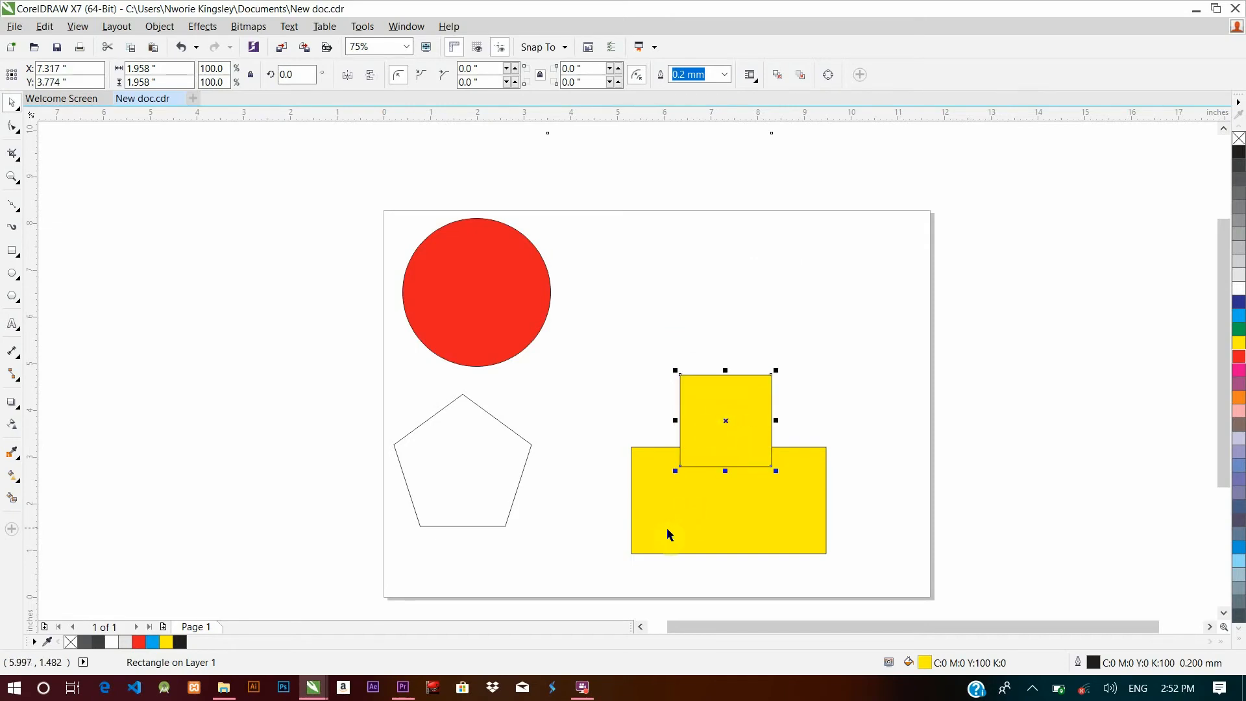
pyautogui.moveTo(617, 372); pyautogui.dragTo(879, 570)
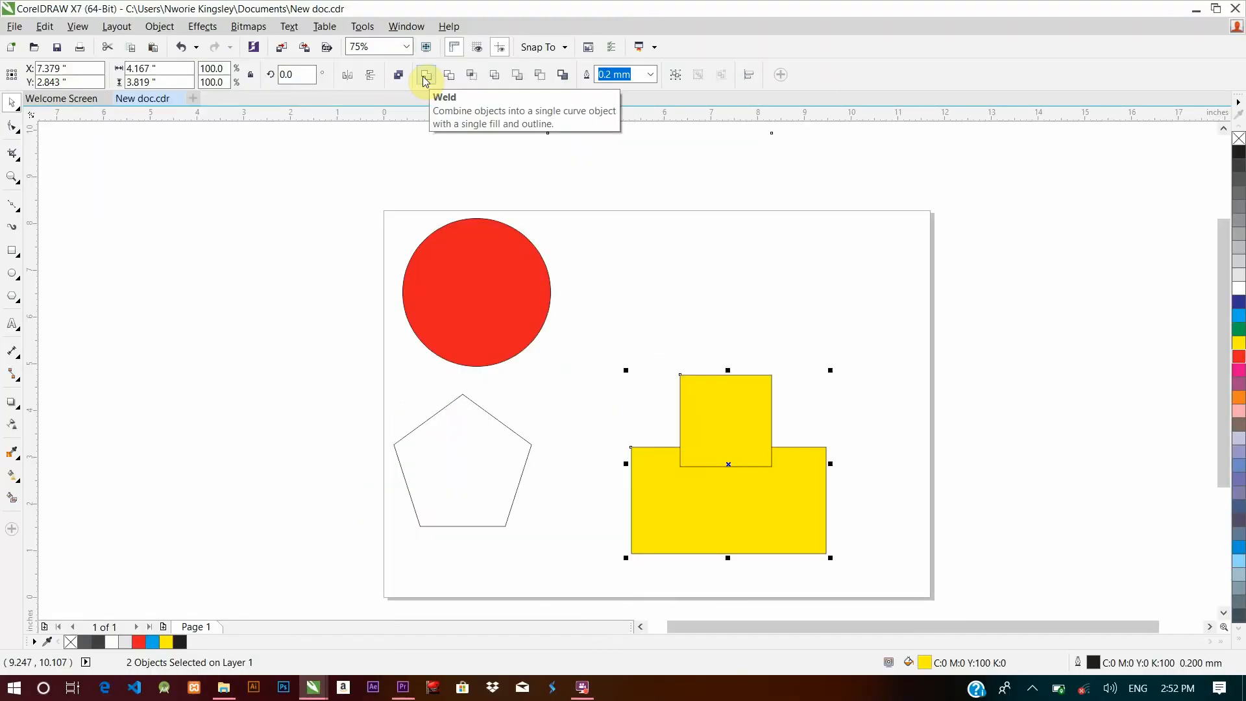
pyautogui.click(426, 77)
# Move the welded shape around as one object, and undo back to the separate square and rectangle
pyautogui.click(846, 294)
pyautogui.click(765, 515)
pyautogui.moveTo(765, 515); pyautogui.dragTo(782, 399)
pyautogui.click(810, 448)
pyautogui.moveTo(765, 343); pyautogui.dragTo(763, 459)
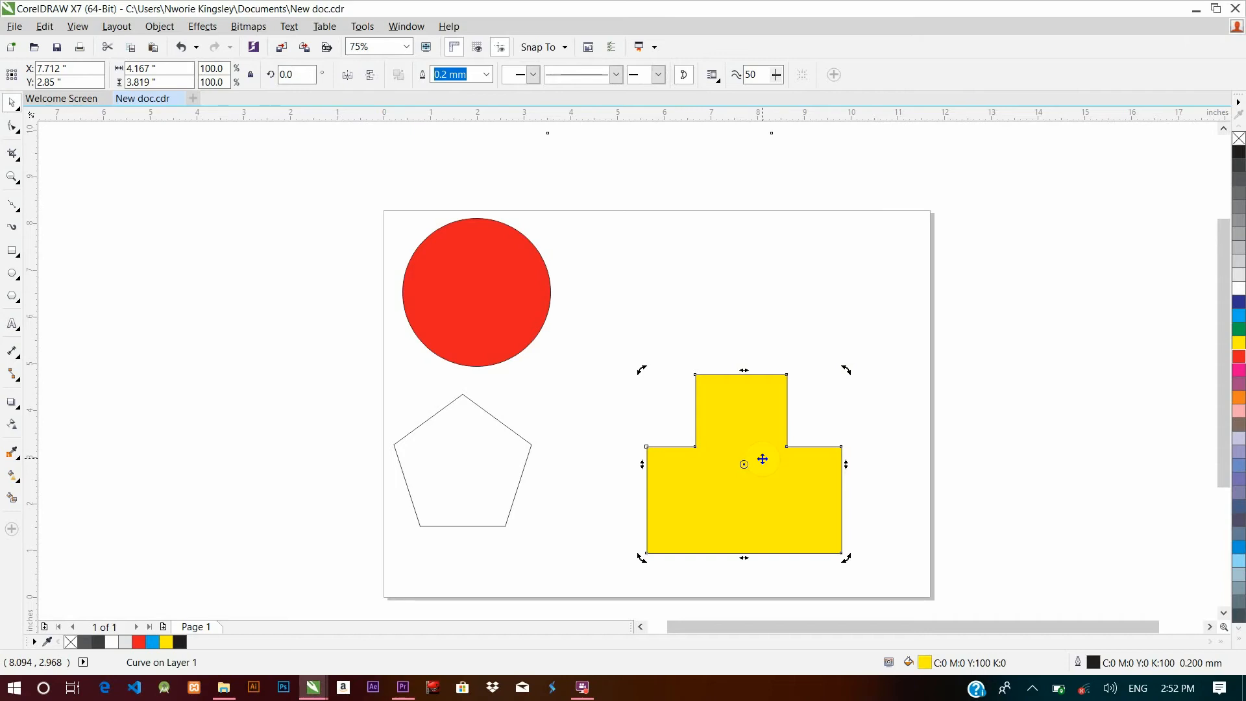
pyautogui.hotkey('ctrl', 'z')
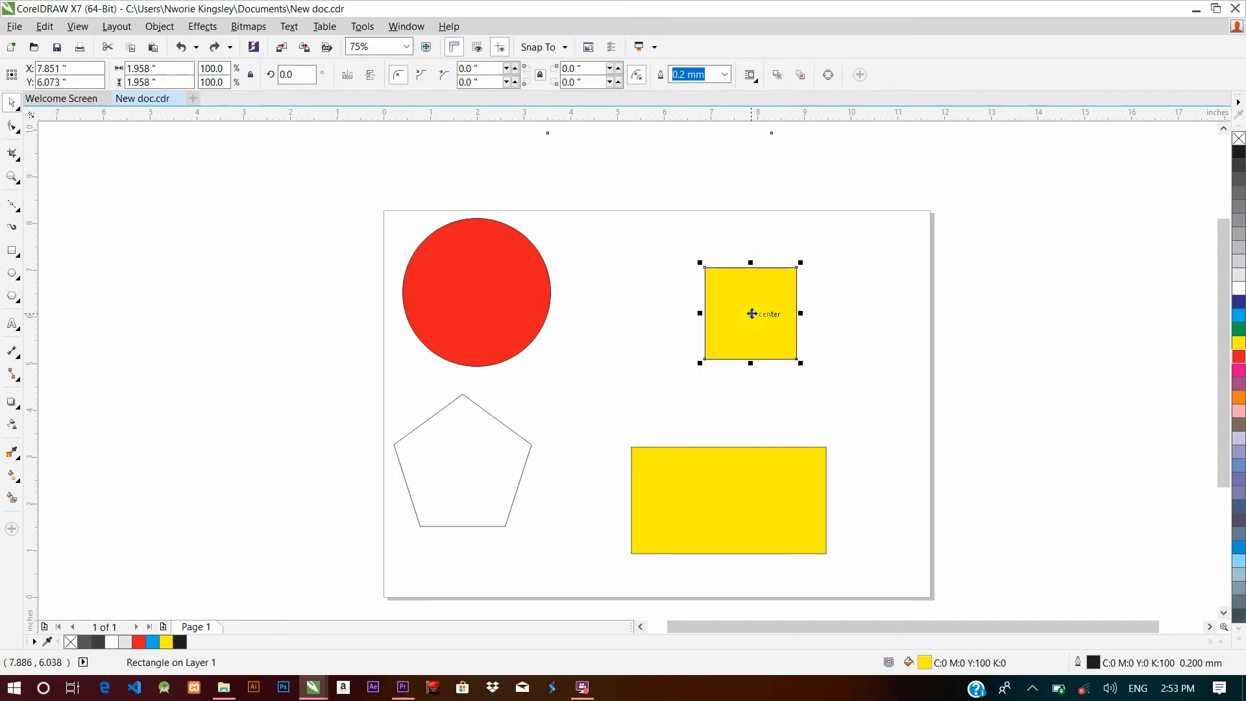
# Trim the yellow square with the red circle laid over its upper-left part, and move the circle away from the cut
pyautogui.moveTo(473, 281); pyautogui.dragTo(714, 241)
pyautogui.keyDown('shift'); pyautogui.click(789, 342); pyautogui.keyUp('shift')
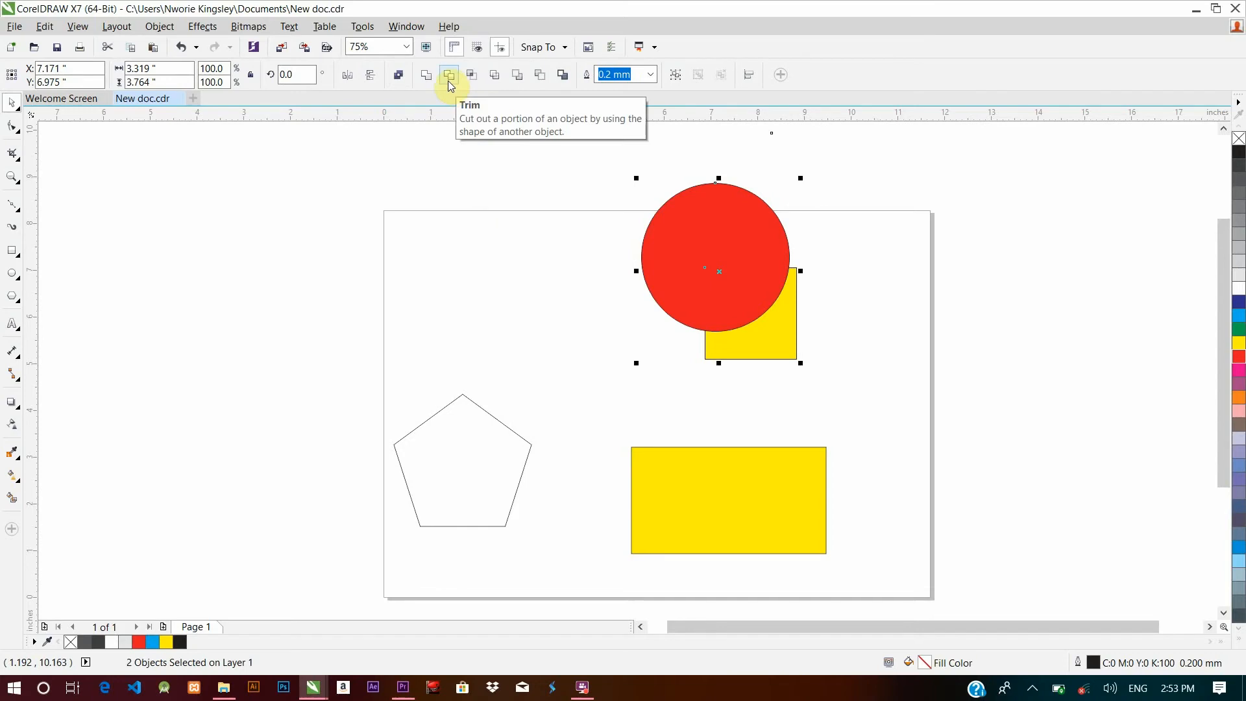
pyautogui.click(448, 79)
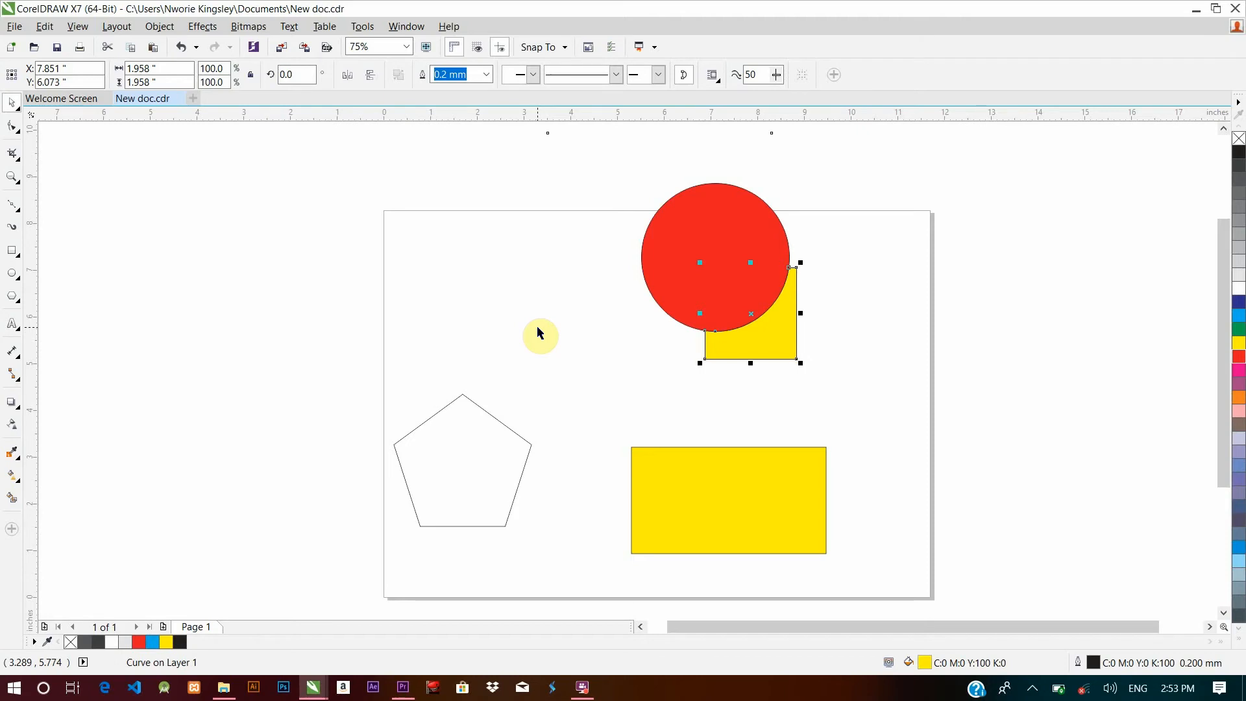
pyautogui.click(728, 240)
pyautogui.moveTo(728, 246); pyautogui.dragTo(618, 258)
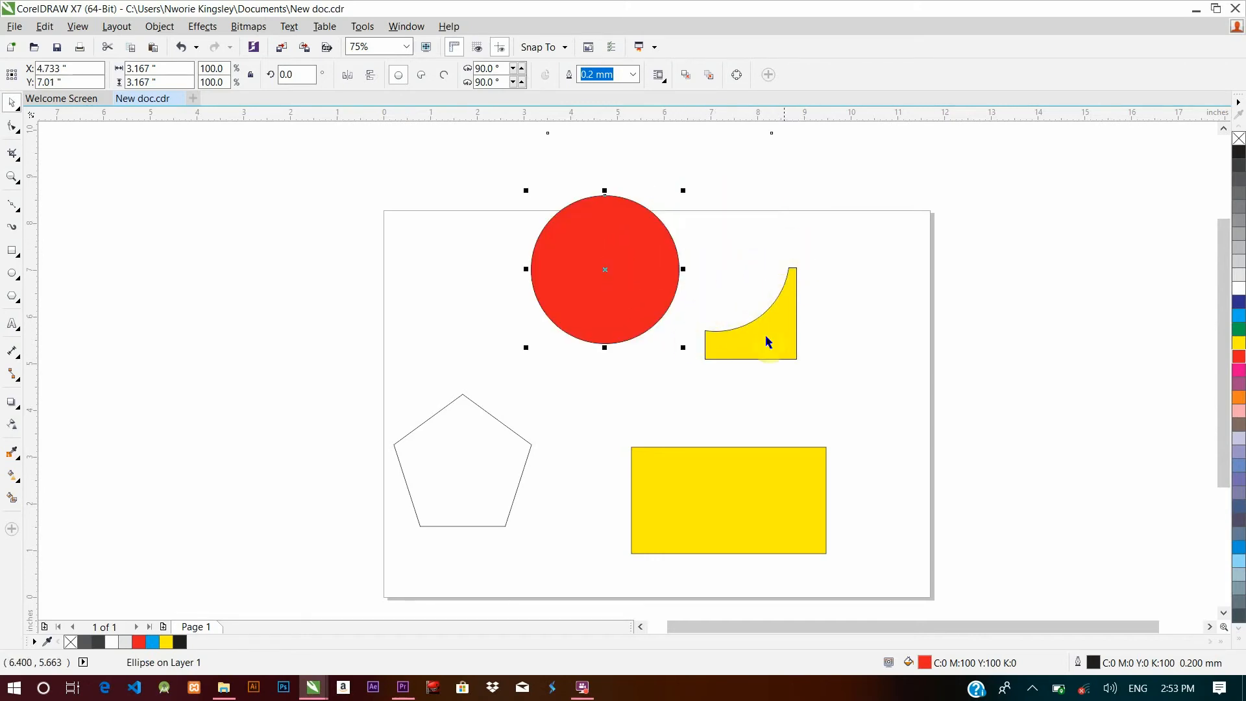
# Undo the trim and both moves of the red circle
pyautogui.hotkey('ctrl', 'z')
pyautogui.hotkey('ctrl', 'z')
pyautogui.hotkey('ctrl', 'z')
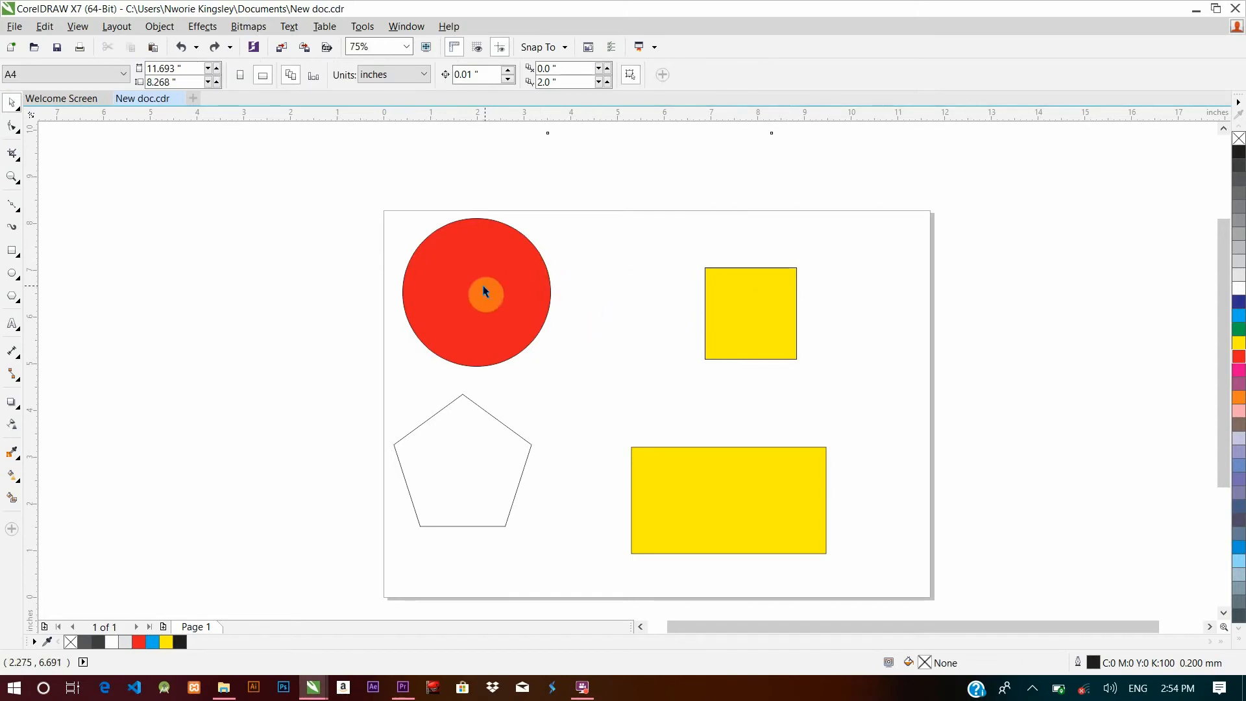
# Make an overlapping yellow copy of the red circle to its right and intersect the two circles
pyautogui.moveTo(468, 286); pyautogui.dragTo(537, 286)
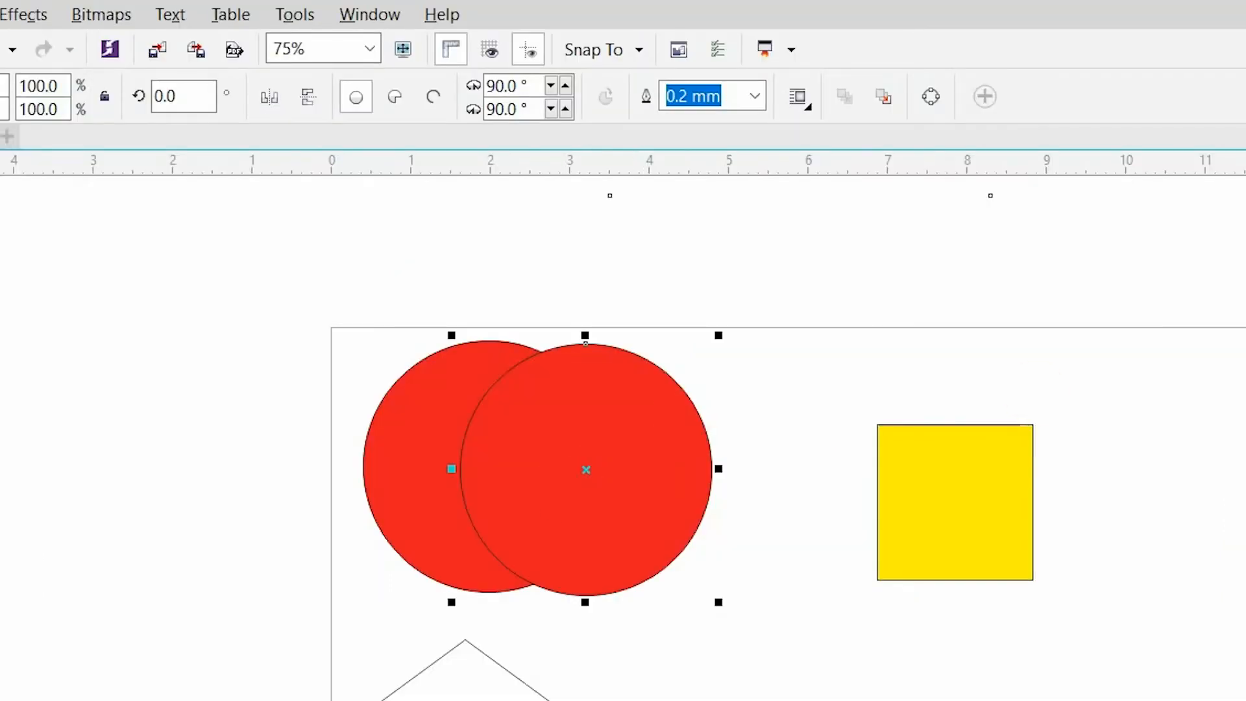
pyautogui.click(1244, 259)
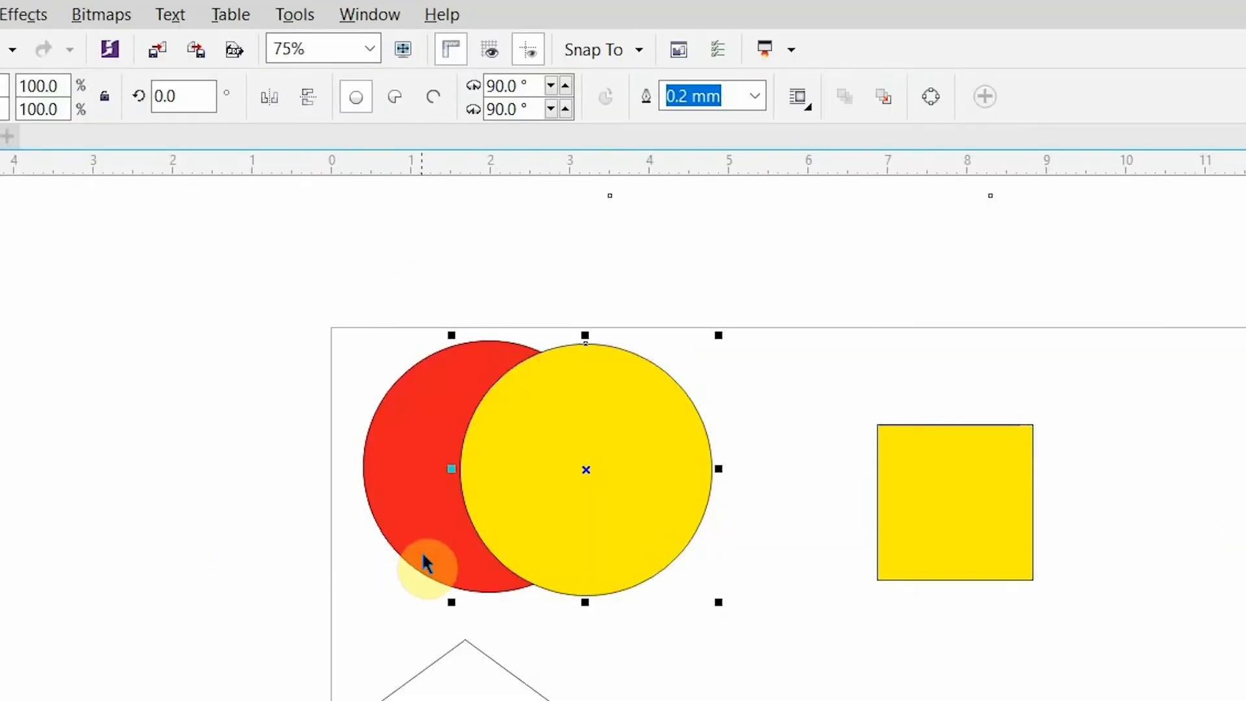
pyautogui.moveTo(273, 297); pyautogui.dragTo(768, 640)
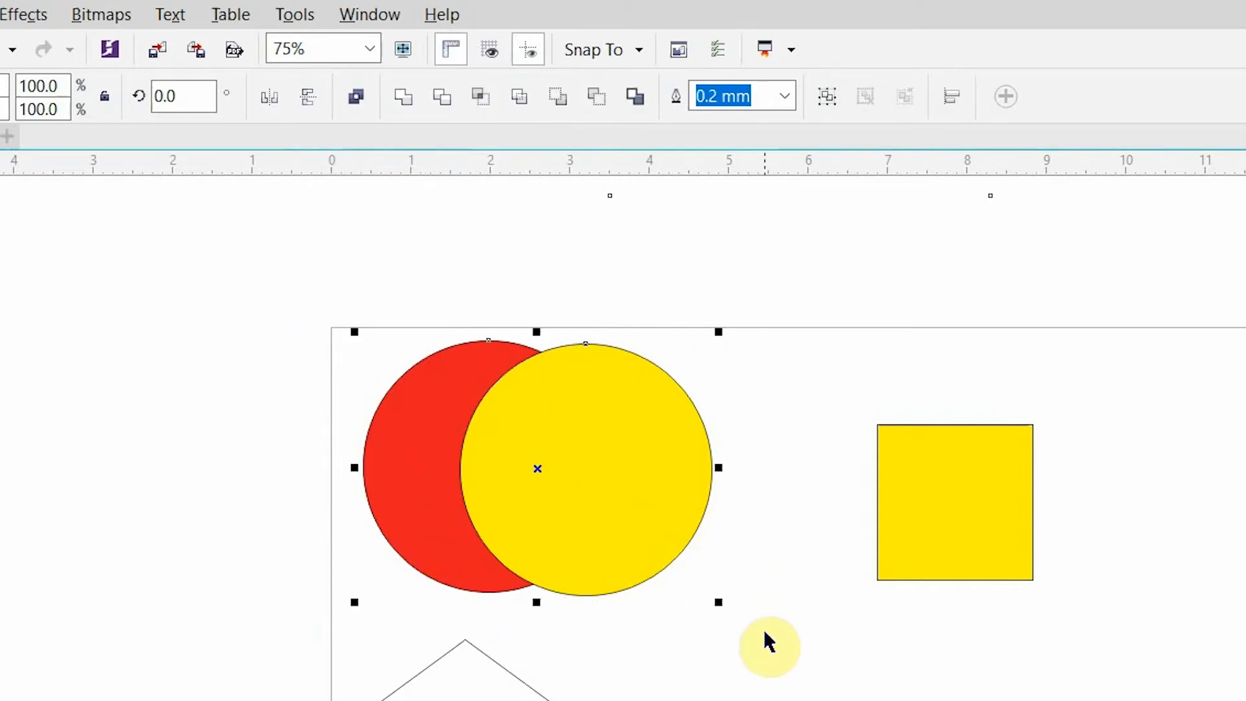
pyautogui.click(481, 98)
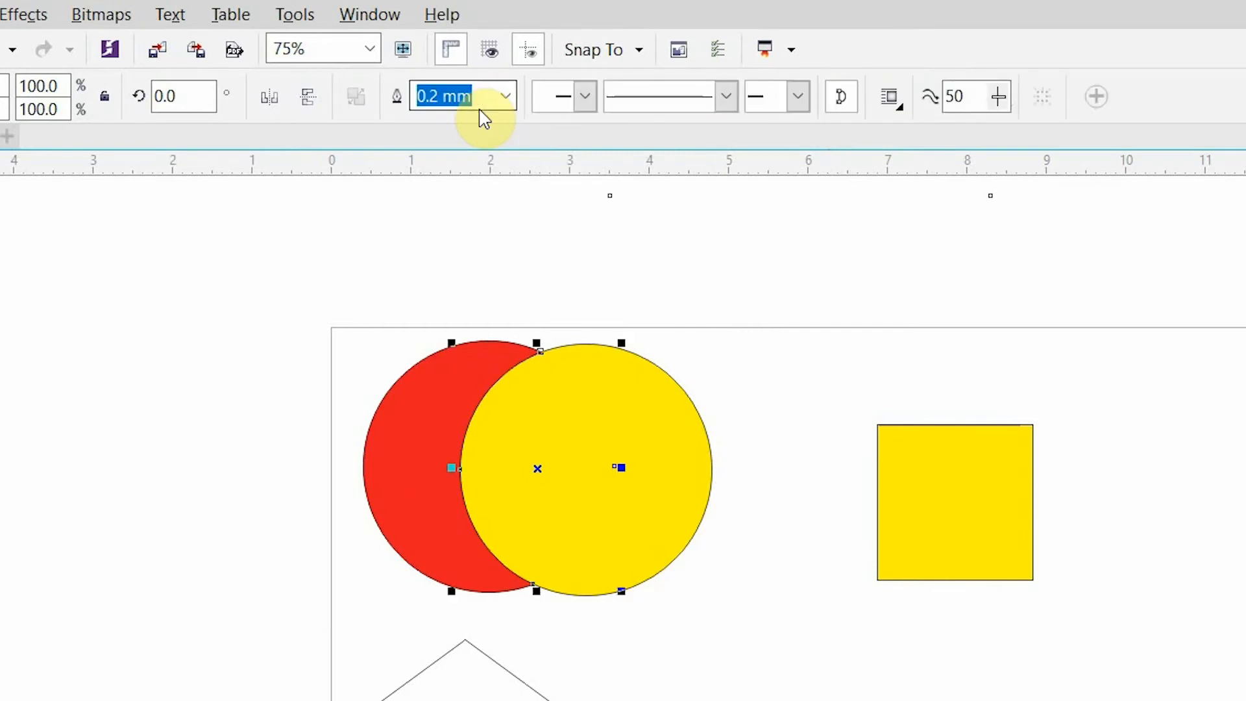
# Move the red circle, the yellow circle and their intersection piece apart
pyautogui.moveTo(486, 467); pyautogui.dragTo(606, 437)
pyautogui.moveTo(401, 444); pyautogui.dragTo(190, 432)
pyautogui.moveTo(529, 478)
pyautogui.mouseDown()
pyautogui.moveTo(468, 440)
pyautogui.moveTo(517, 484)
pyautogui.mouseUp()
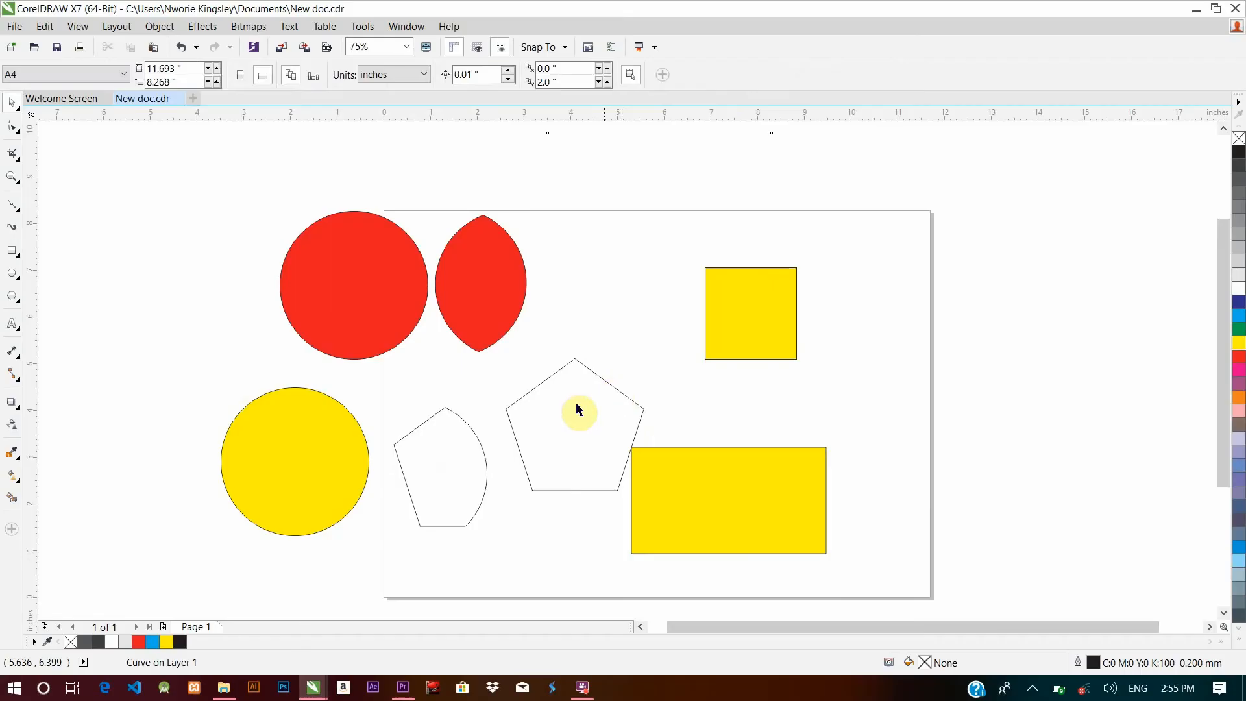
# Move the whole pentagon over the yellow rectangle's upper edge and select both shapes together
pyautogui.moveTo(575, 403); pyautogui.dragTo(668, 446)
pyautogui.moveTo(561, 358); pyautogui.dragTo(897, 590)
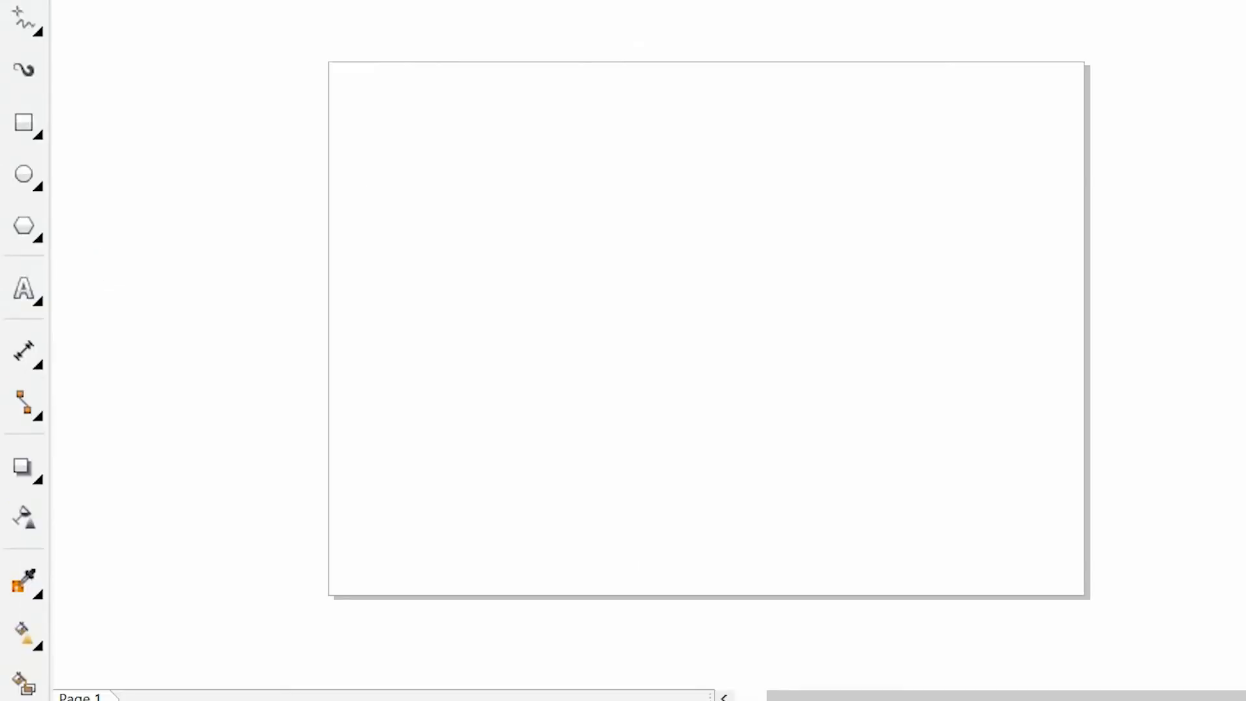
# Draw a page-high square and add two text lines inside it: a name introduction and "I am a KB-learner"
pyautogui.click(31, 121)
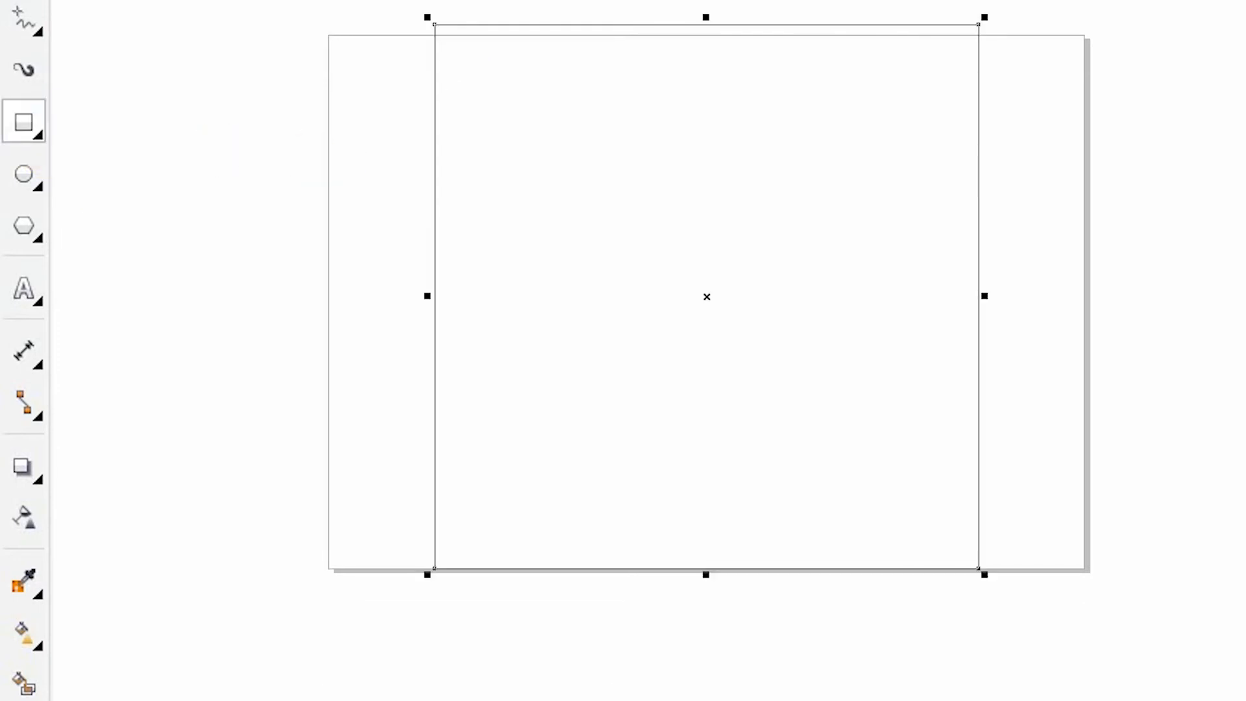
pyautogui.click(24, 288)
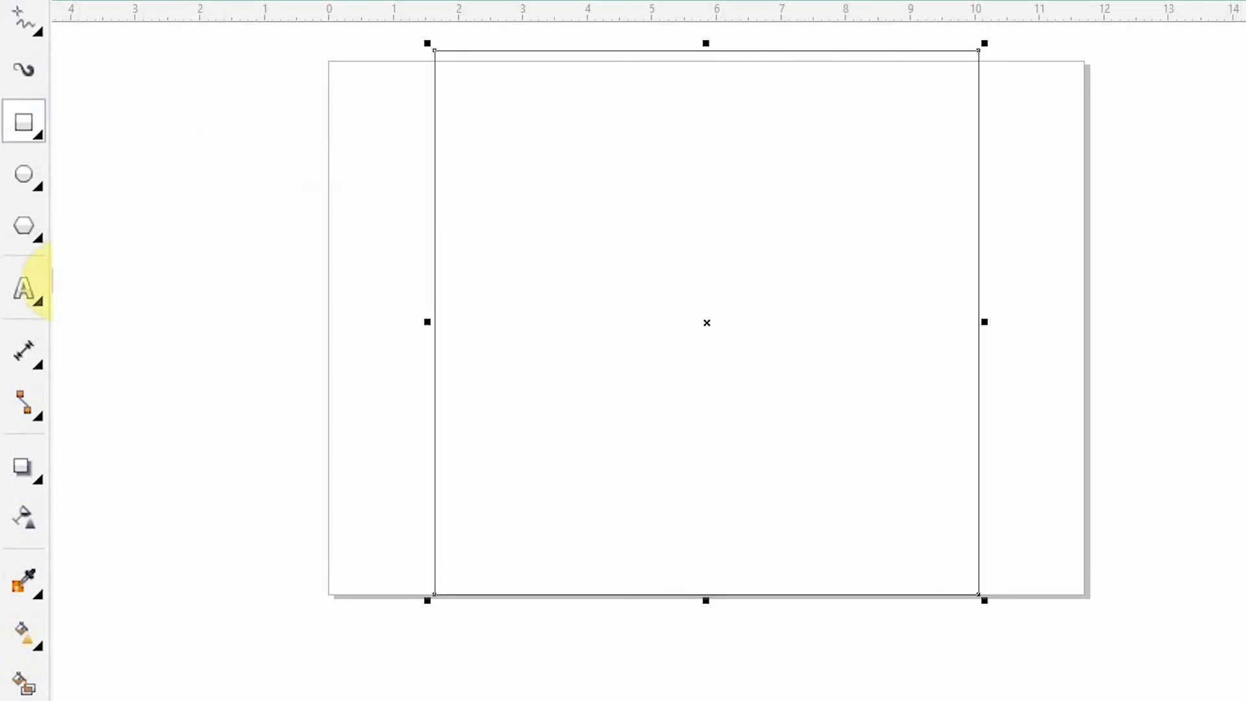
pyautogui.click(621, 268)
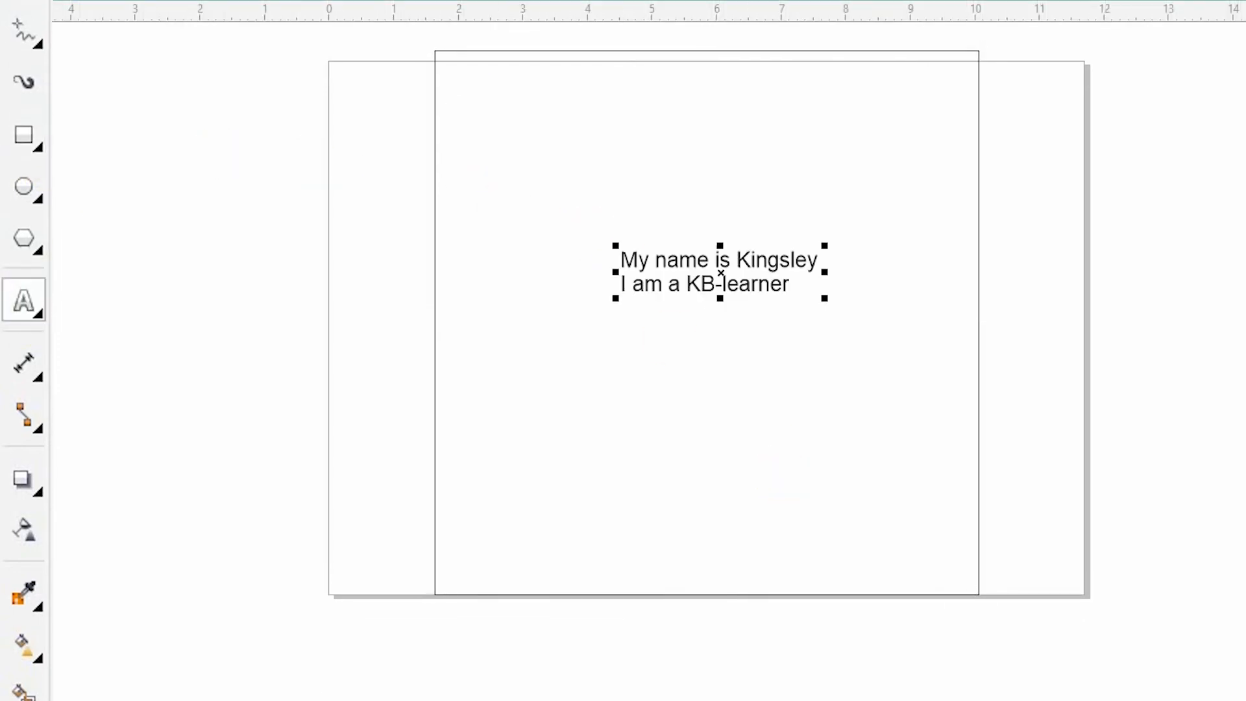
pyautogui.hotkey('ctrl', 'space')
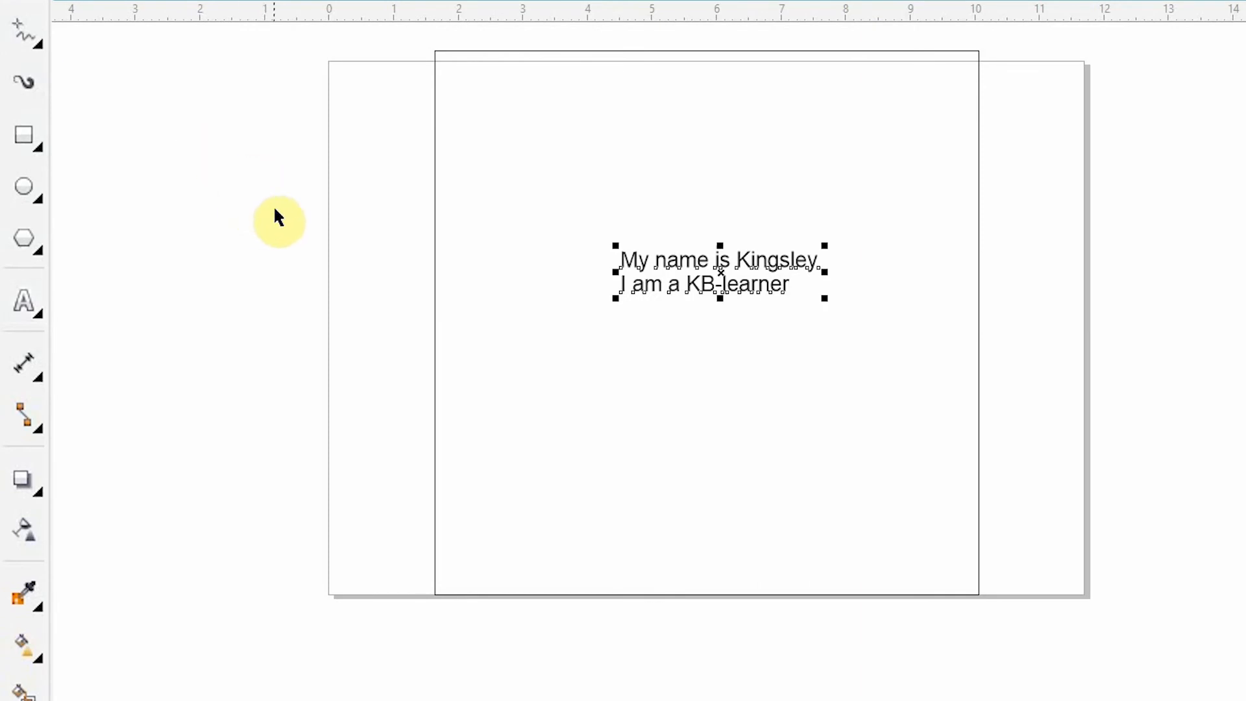
# Format the text as bold Century Gothic at about 38.5 pt and place it around the middle of the square
pyautogui.click(477, 25)
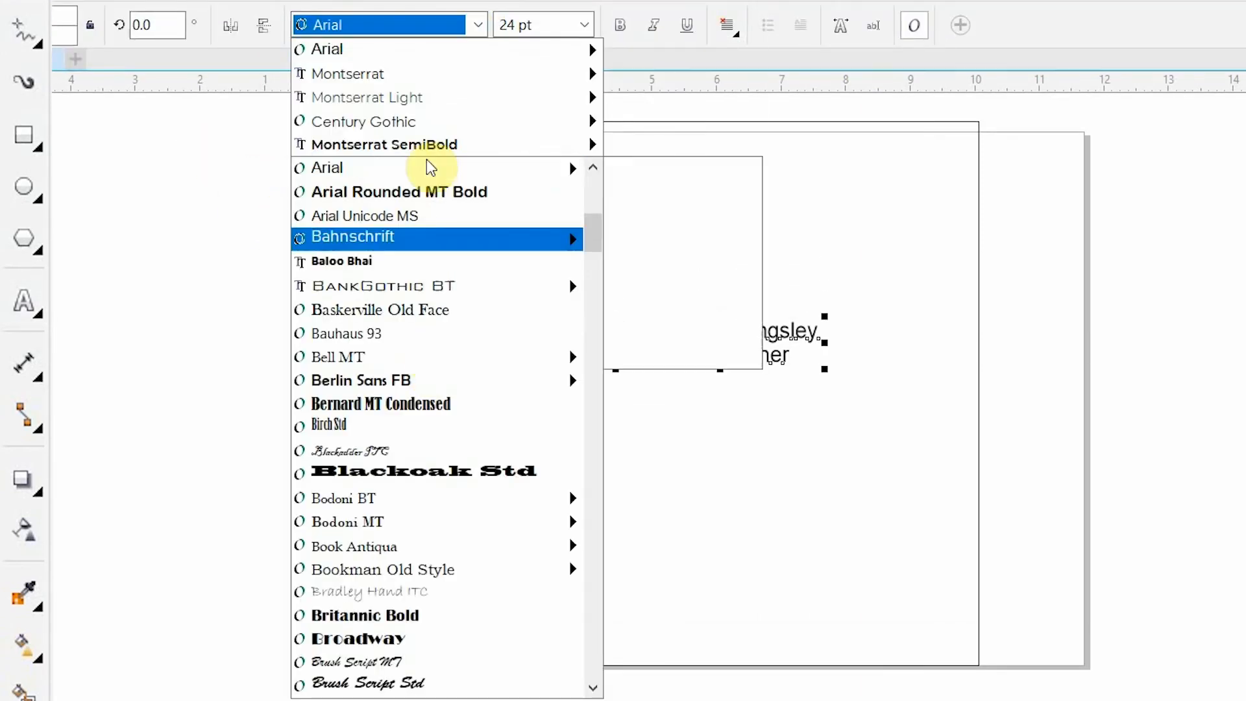
pyautogui.click(386, 123)
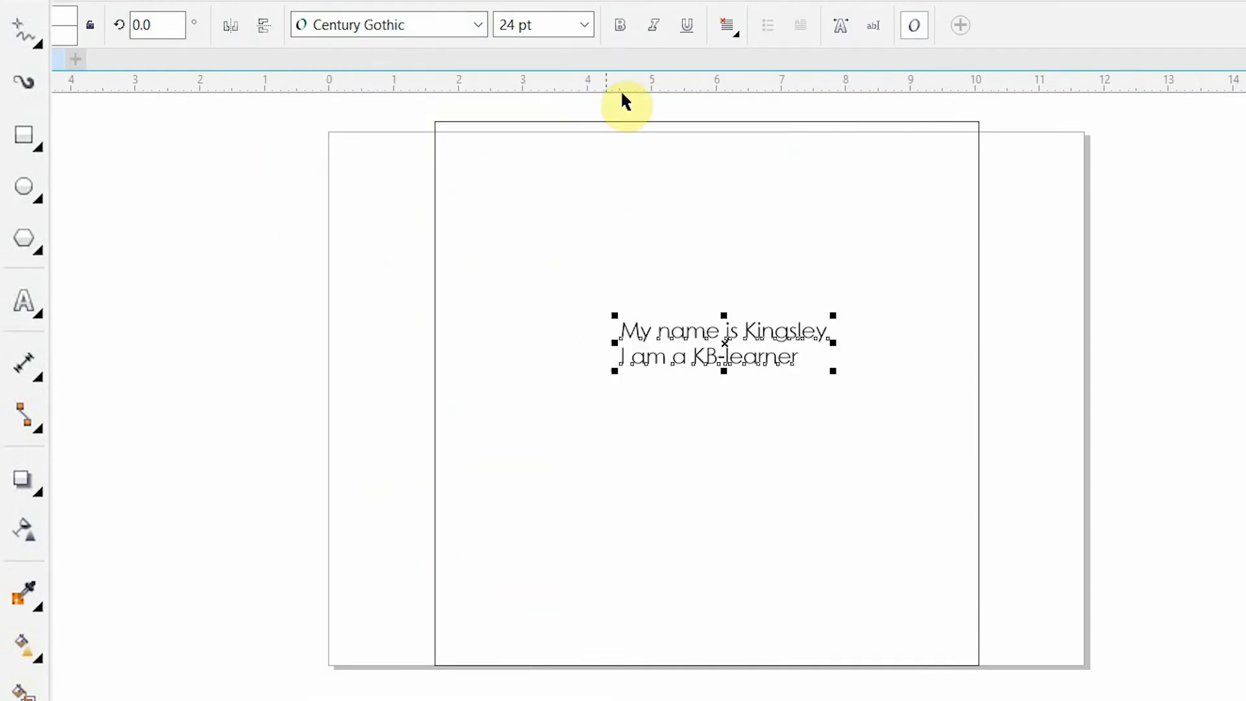
pyautogui.click(618, 28)
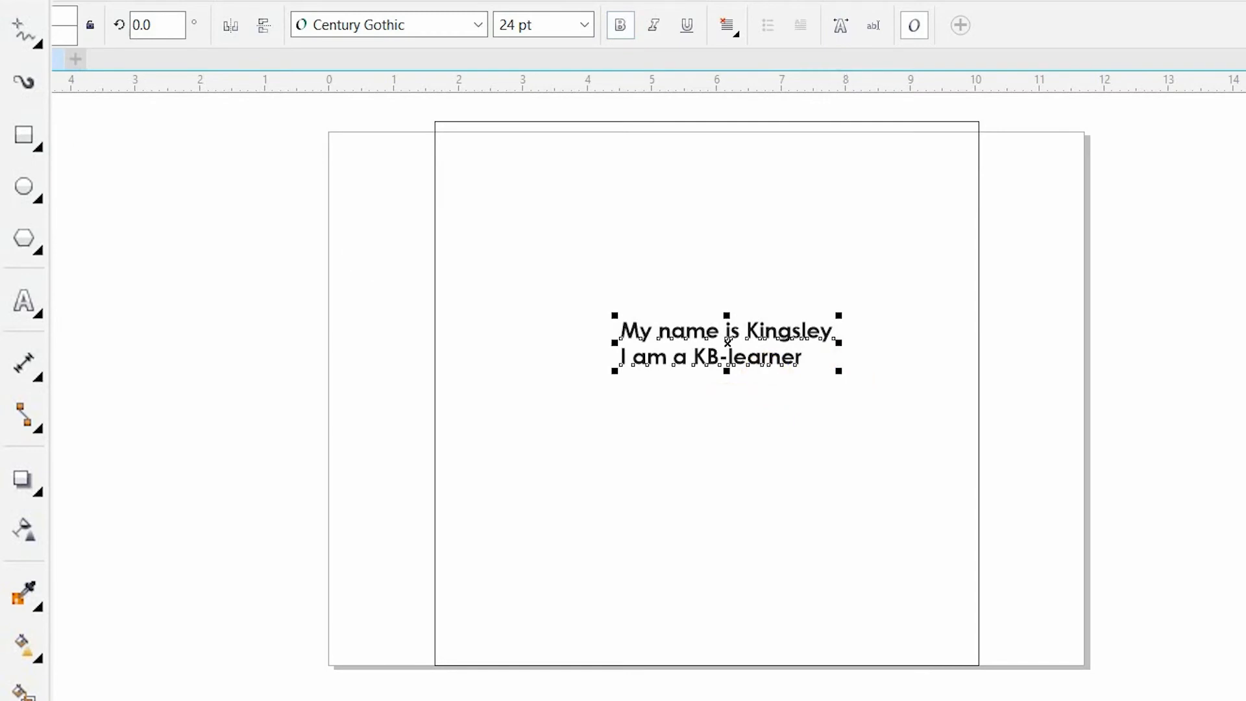
pyautogui.moveTo(838, 371); pyautogui.dragTo(983, 476)
pyautogui.moveTo(801, 364); pyautogui.dragTo(729, 383)
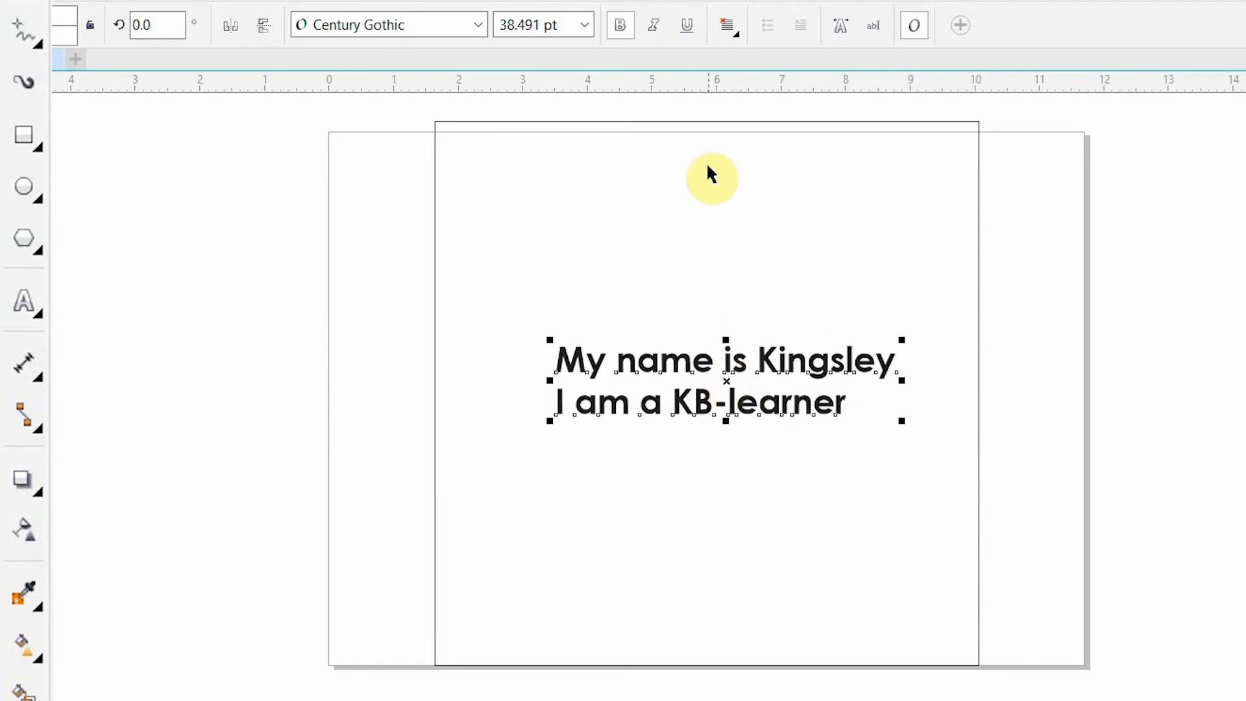
# Apply a diagonal gradient fill to the square, black at the lower right and white at the upper left
pyautogui.click(670, 191)
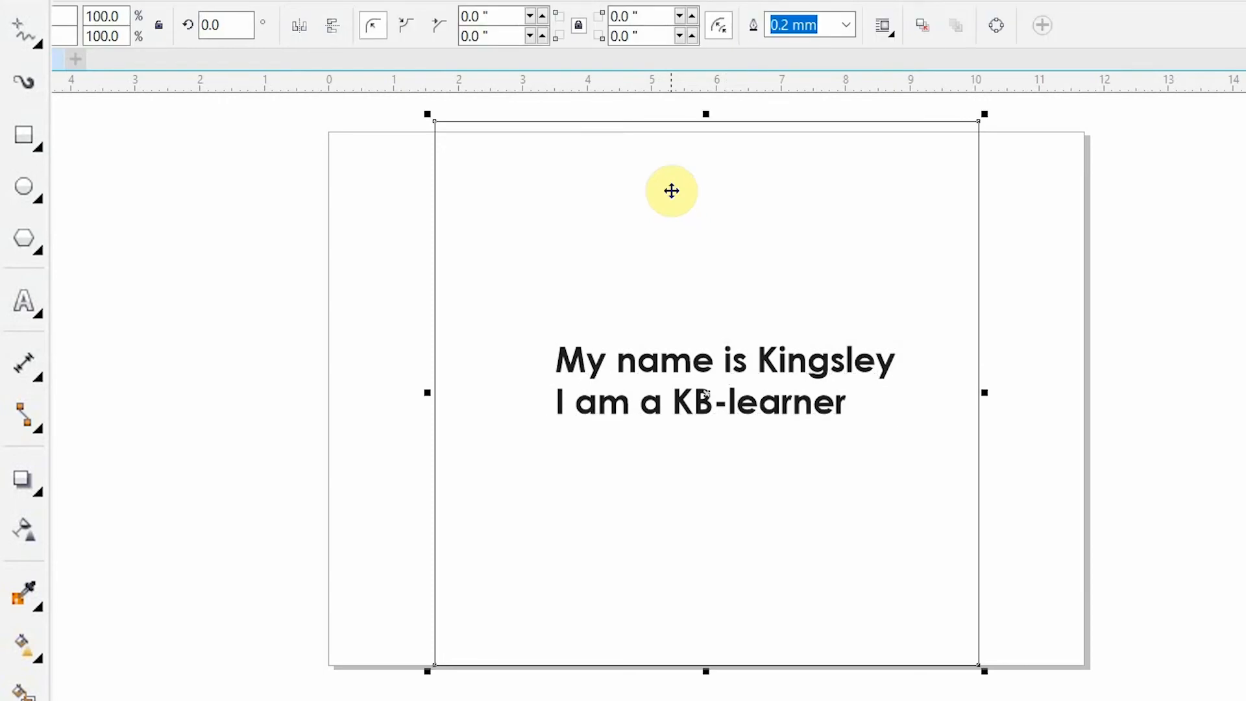
pyautogui.click(40, 650)
pyautogui.moveTo(833, 609); pyautogui.dragTo(518, 151)
# Change the gradient's black lower-right colour to teal with C 63, M 0, Y 36
pyautogui.click(832, 608)
pyautogui.click(870, 598)
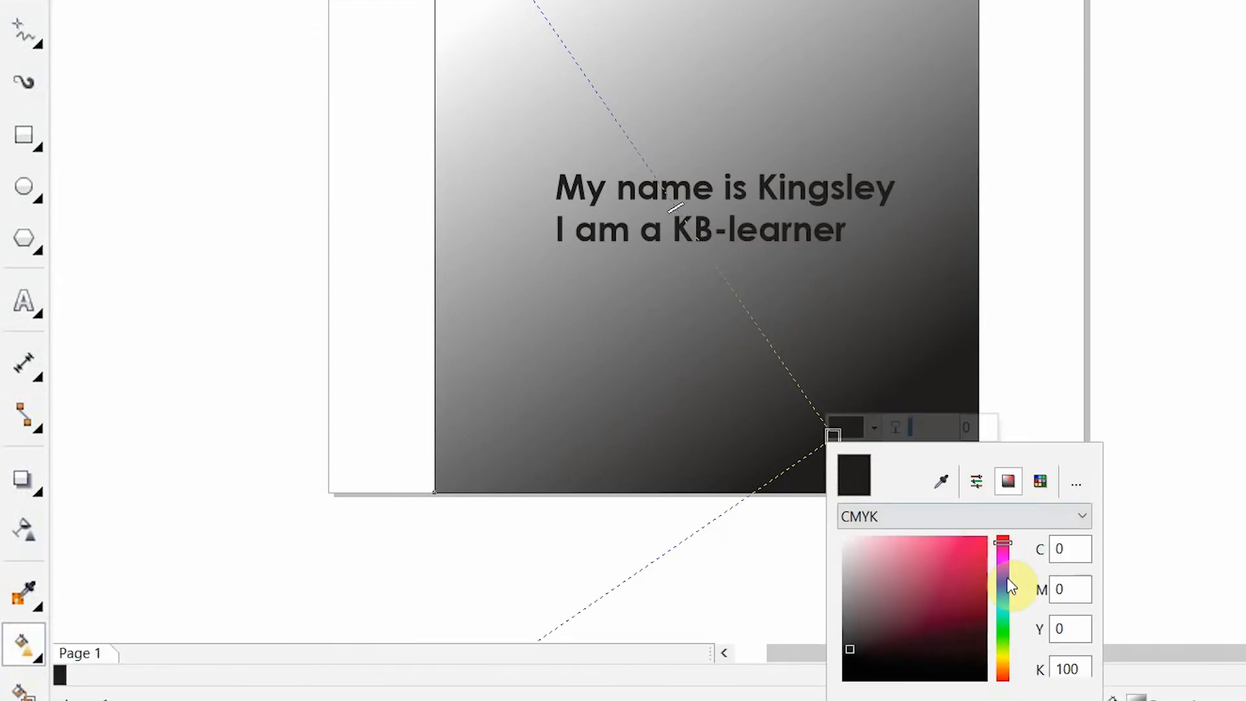
pyautogui.click(1003, 611)
pyautogui.click(935, 565)
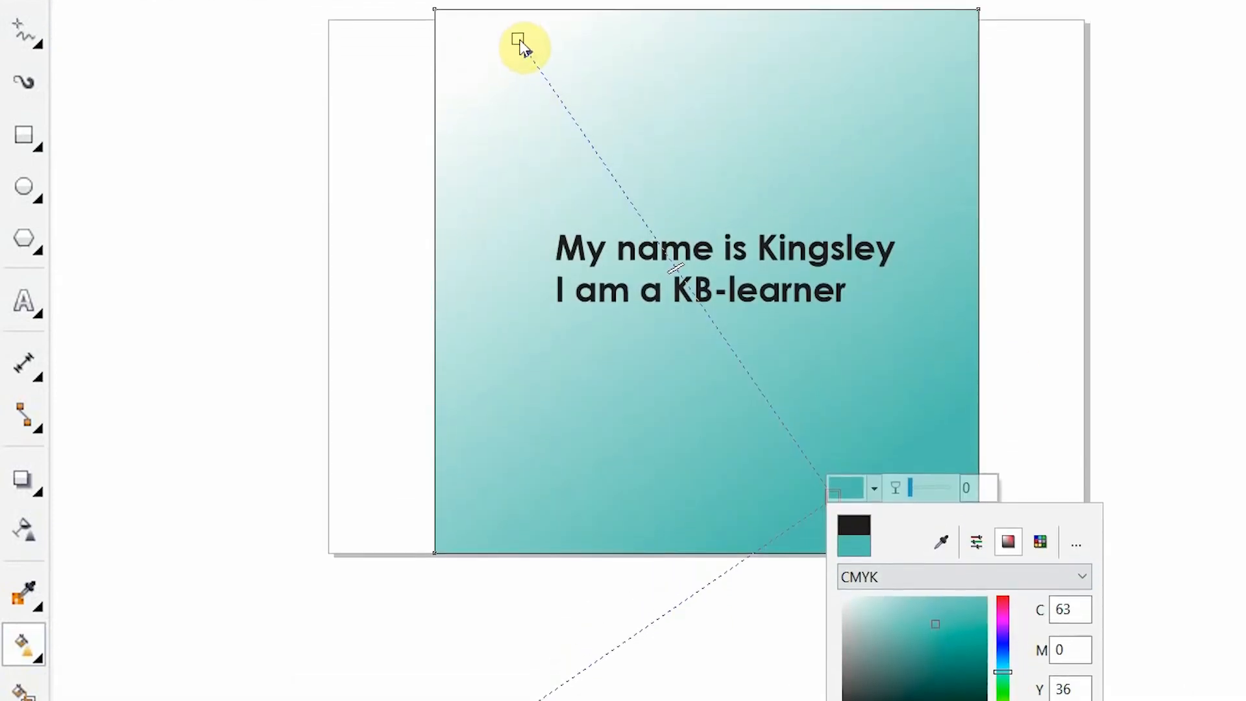
# Recolour the square's gradient to run from light blue at the upper left to soft green at the lower right, and remove its outline
pyautogui.click(519, 109)
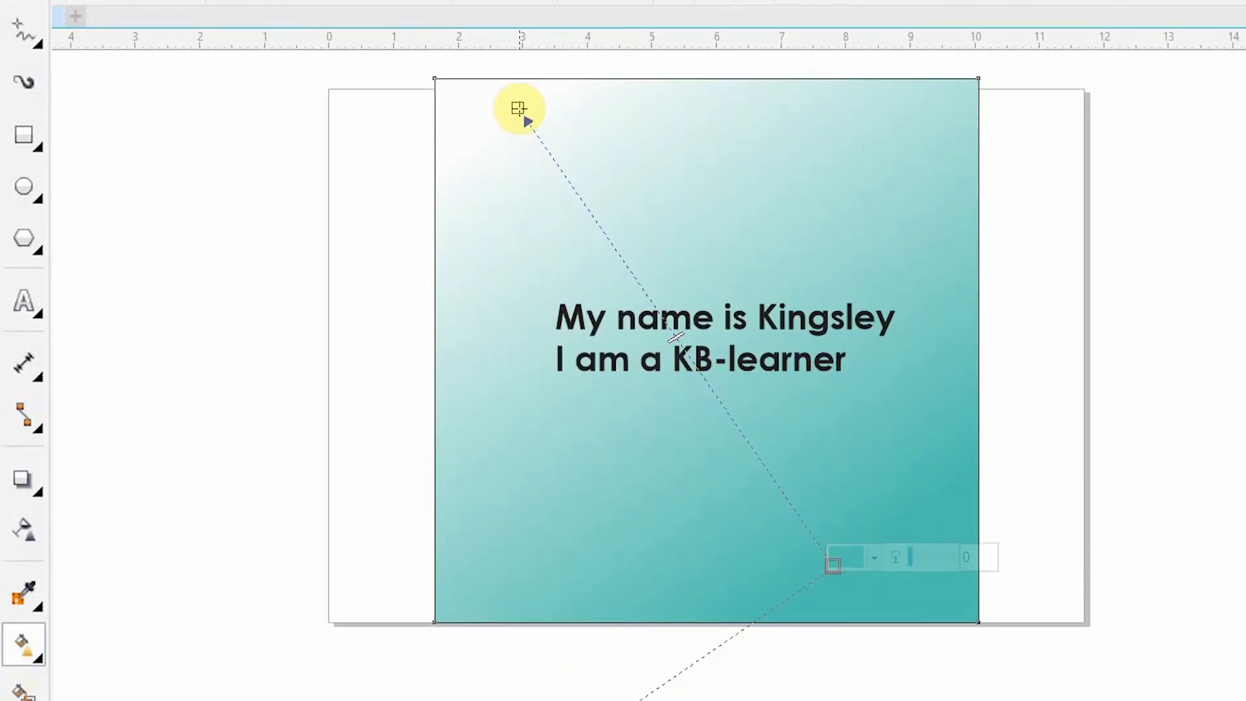
pyautogui.click(560, 100)
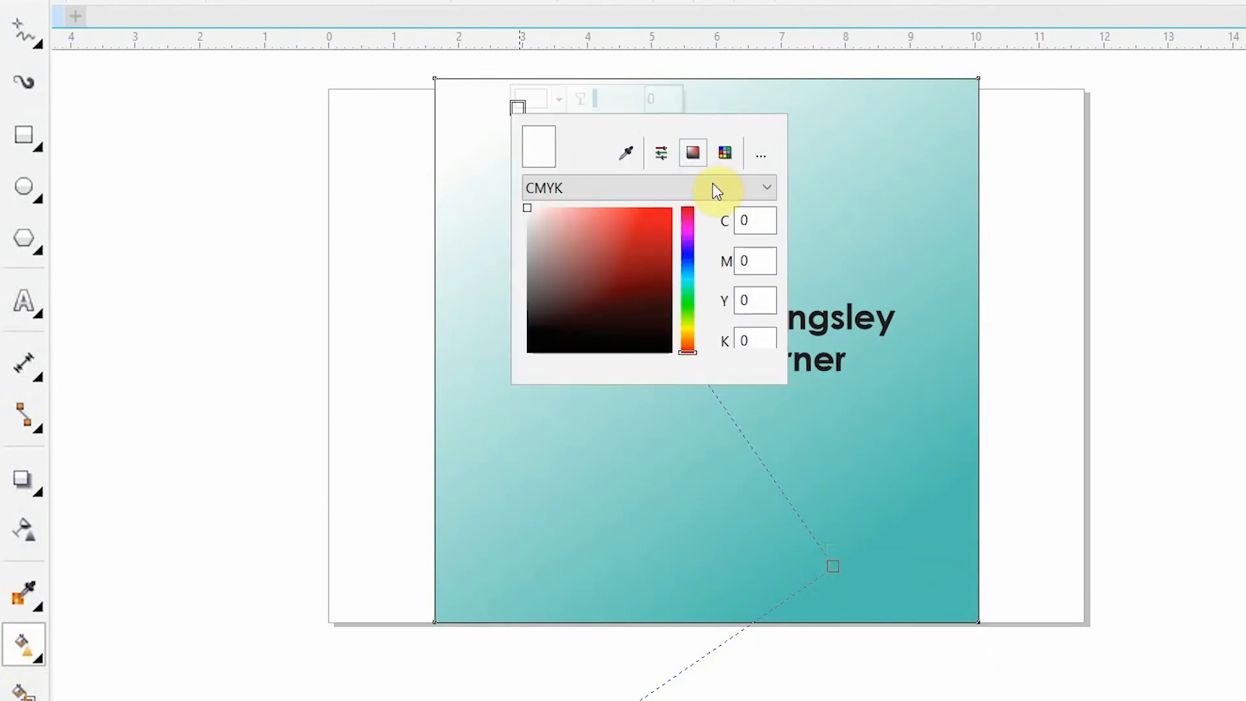
pyautogui.click(687, 271)
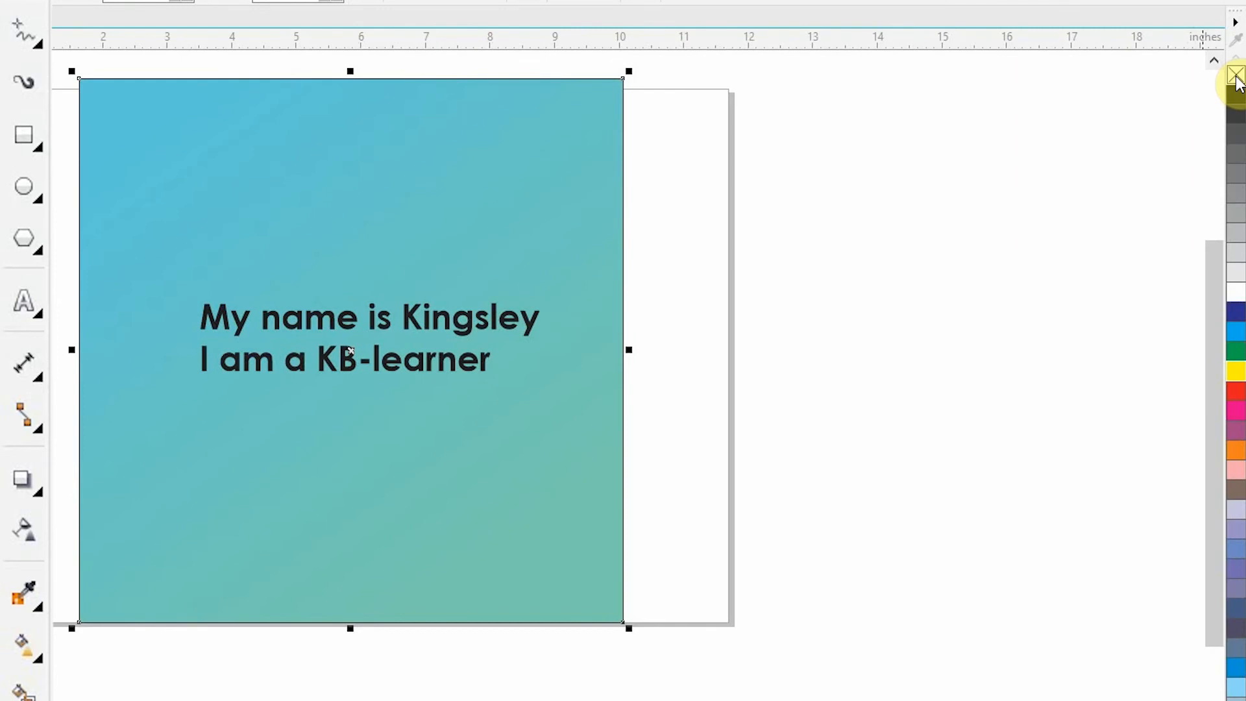
pyautogui.rightClick(1236, 76)
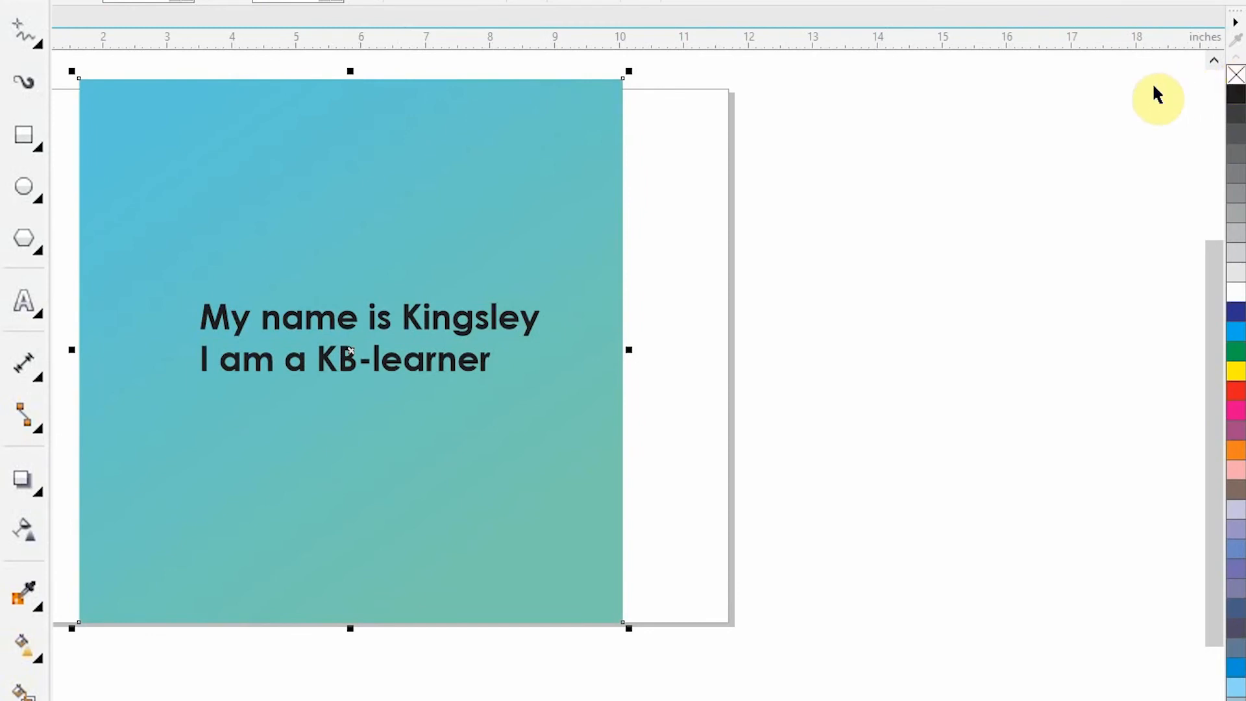
# Fill the two text lines with white and move them slightly upward within the square
pyautogui.click(299, 333)
pyautogui.click(1234, 299)
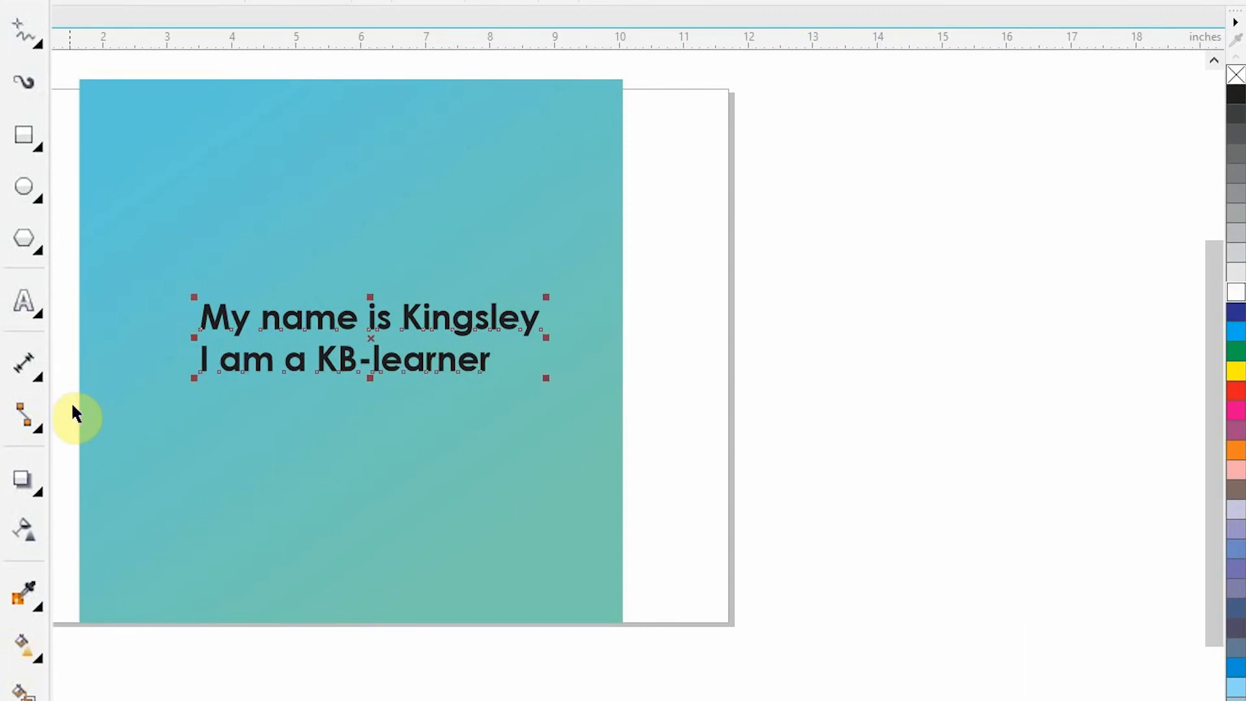
pyautogui.click(308, 402)
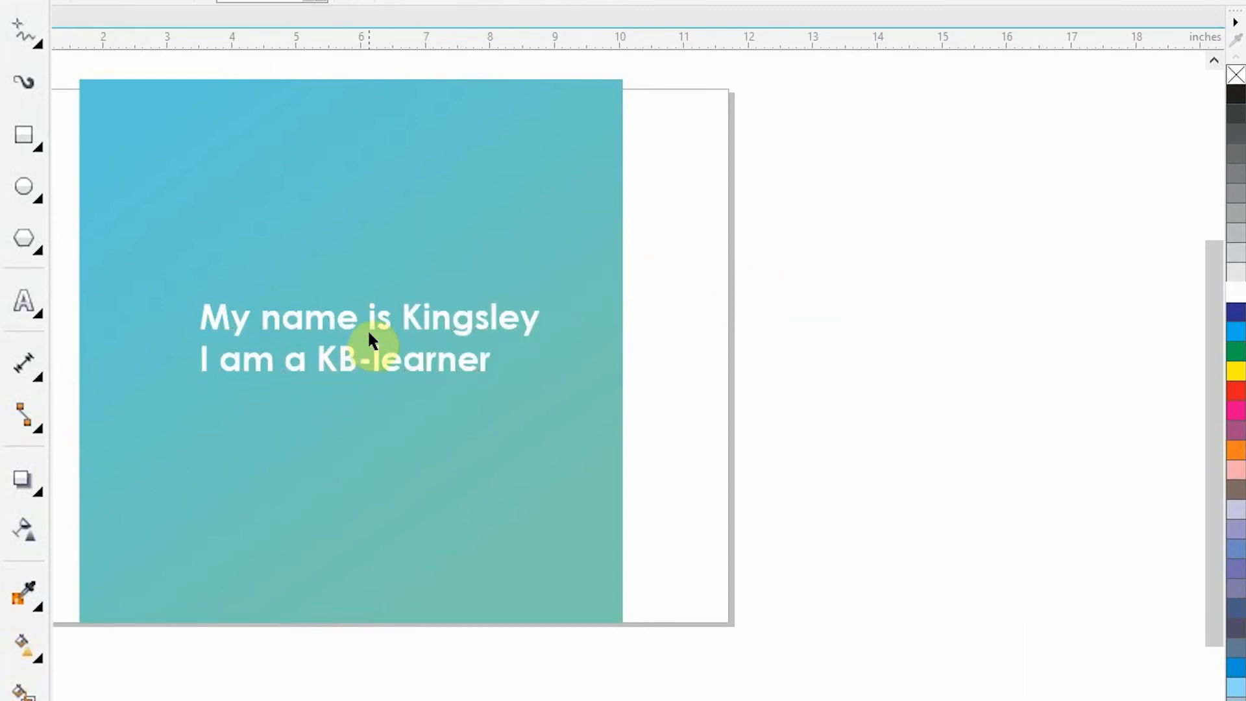
pyautogui.moveTo(370, 306); pyautogui.dragTo(365, 282)
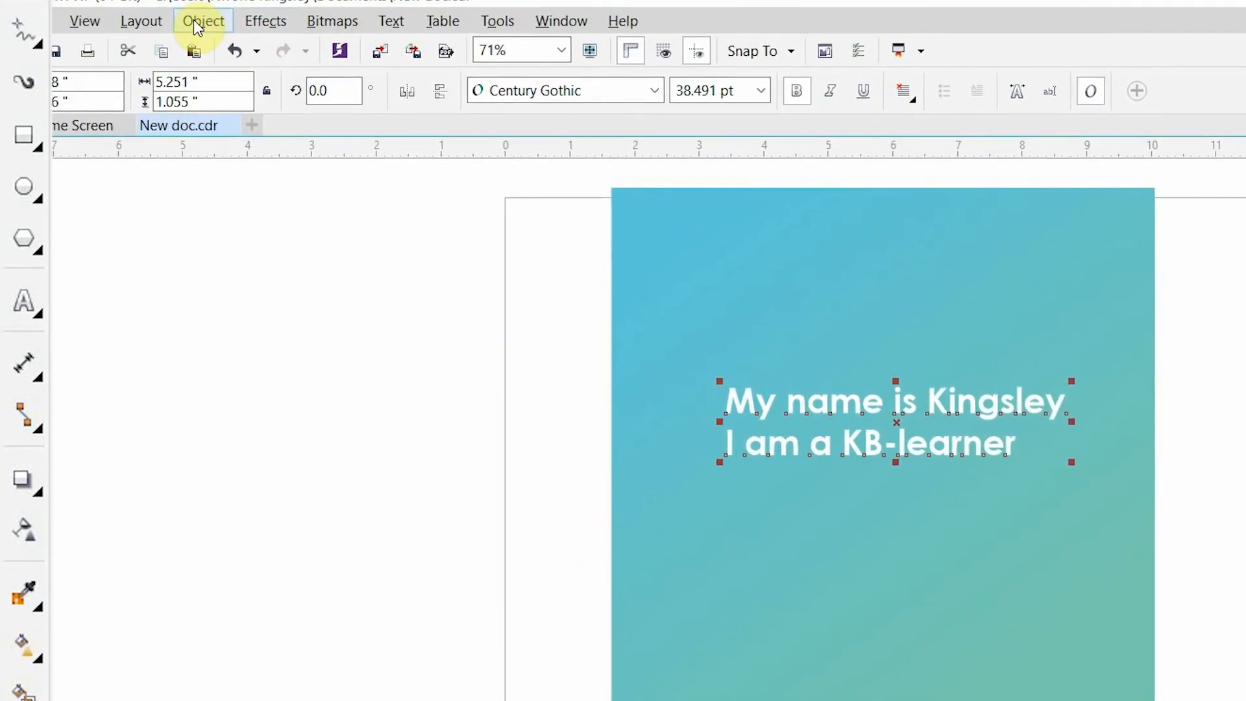
# Break the artistic text apart into separate lines and scale "I am a KB-learner" down to about 22.3 pt
pyautogui.click(204, 23)
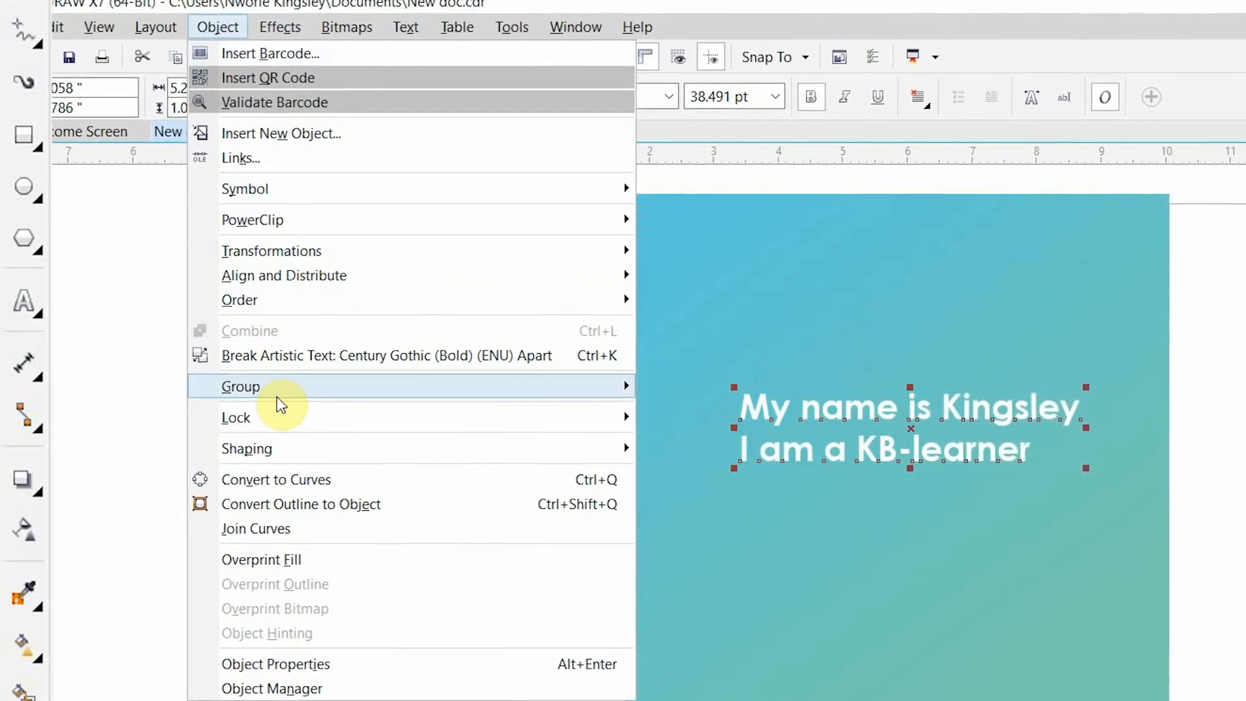
pyautogui.click(283, 355)
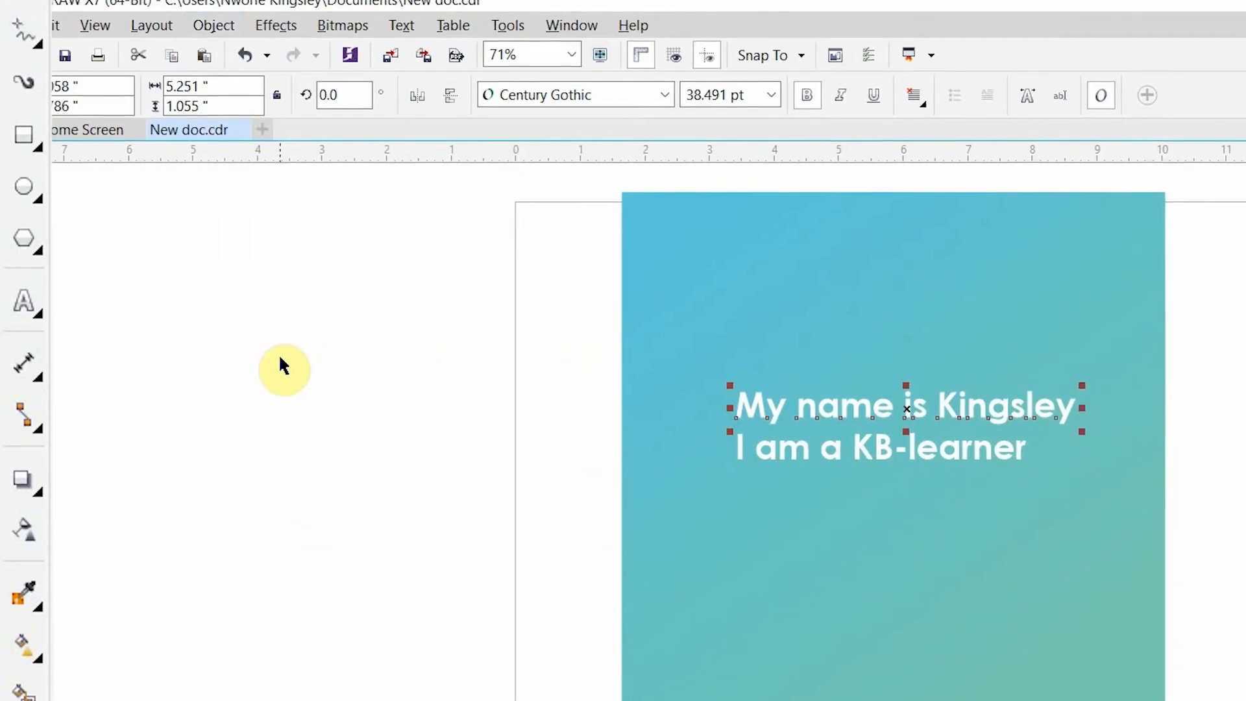
pyautogui.click(940, 458)
pyautogui.click(948, 409)
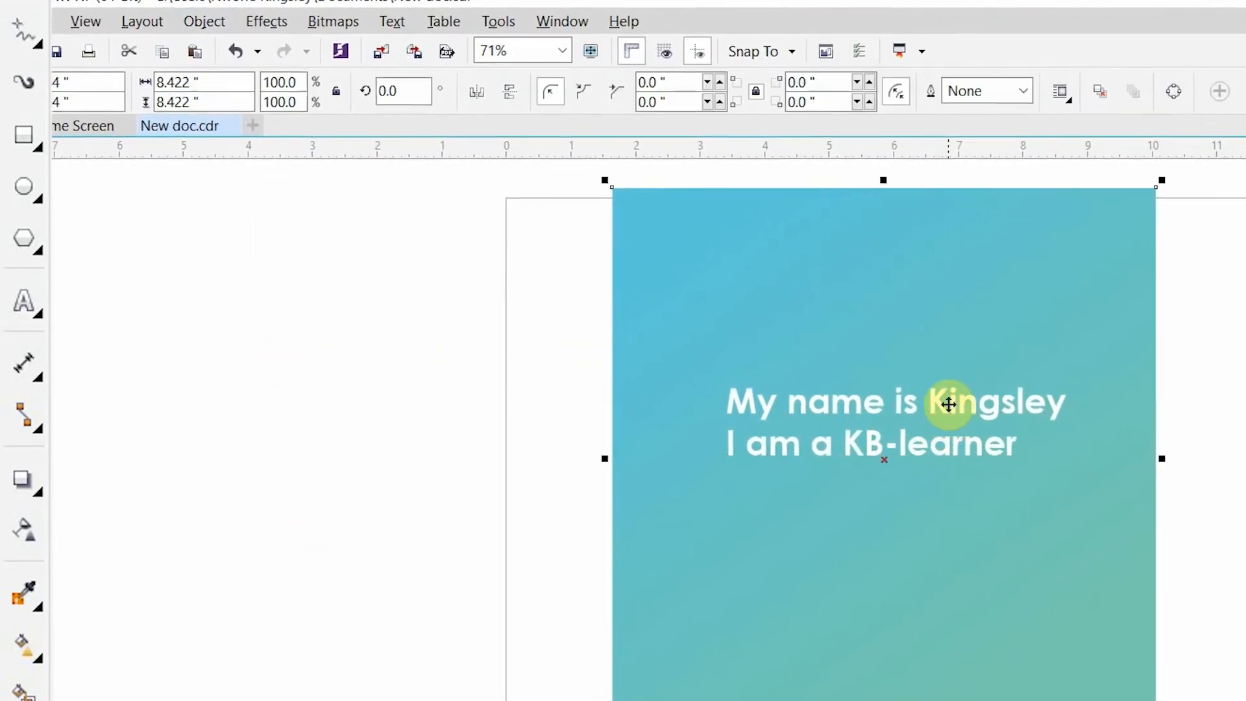
pyautogui.click(938, 451)
pyautogui.moveTo(1021, 420); pyautogui.dragTo(899, 433)
# Draw a rectangle about 2.92 by 0.62 inches around "I am a KB-learner" and centre it on the text both ways
pyautogui.click(16, 143)
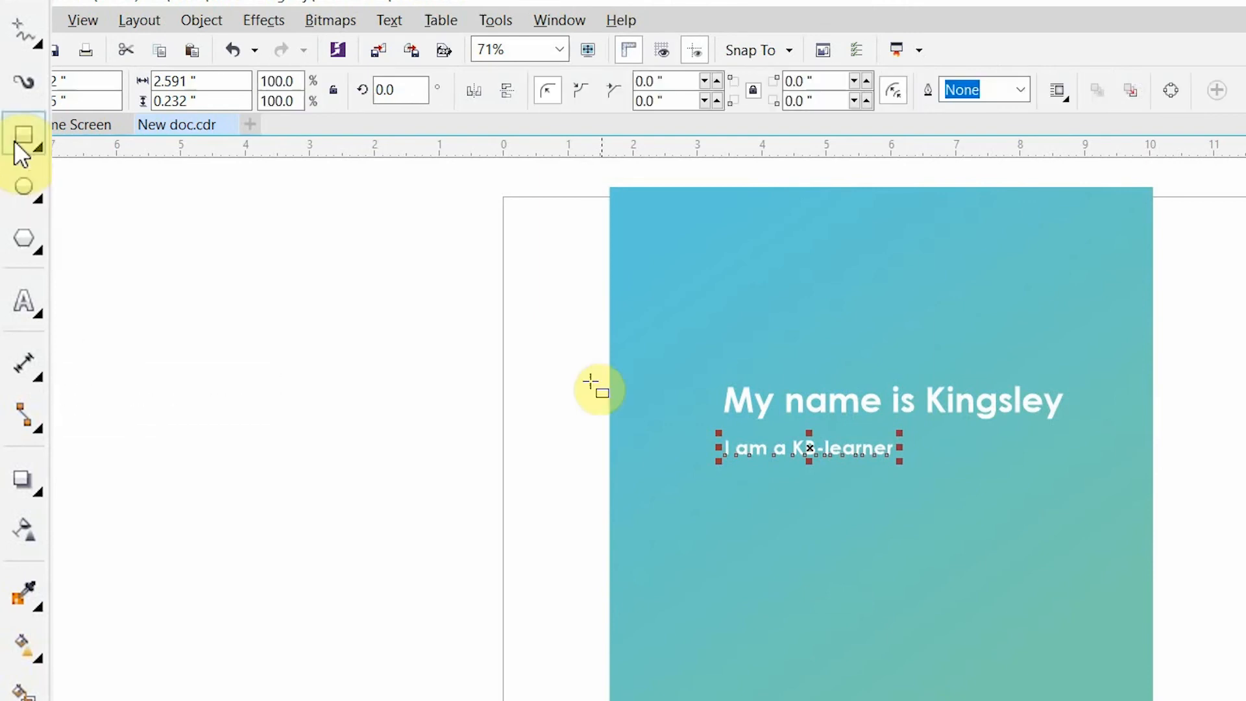
pyautogui.scroll(3, 750, 445)
pyautogui.moveTo(668, 419)
pyautogui.mouseDown()
pyautogui.moveTo(856, 495)
pyautogui.moveTo(1064, 502)
pyautogui.mouseUp()
pyautogui.press('c')
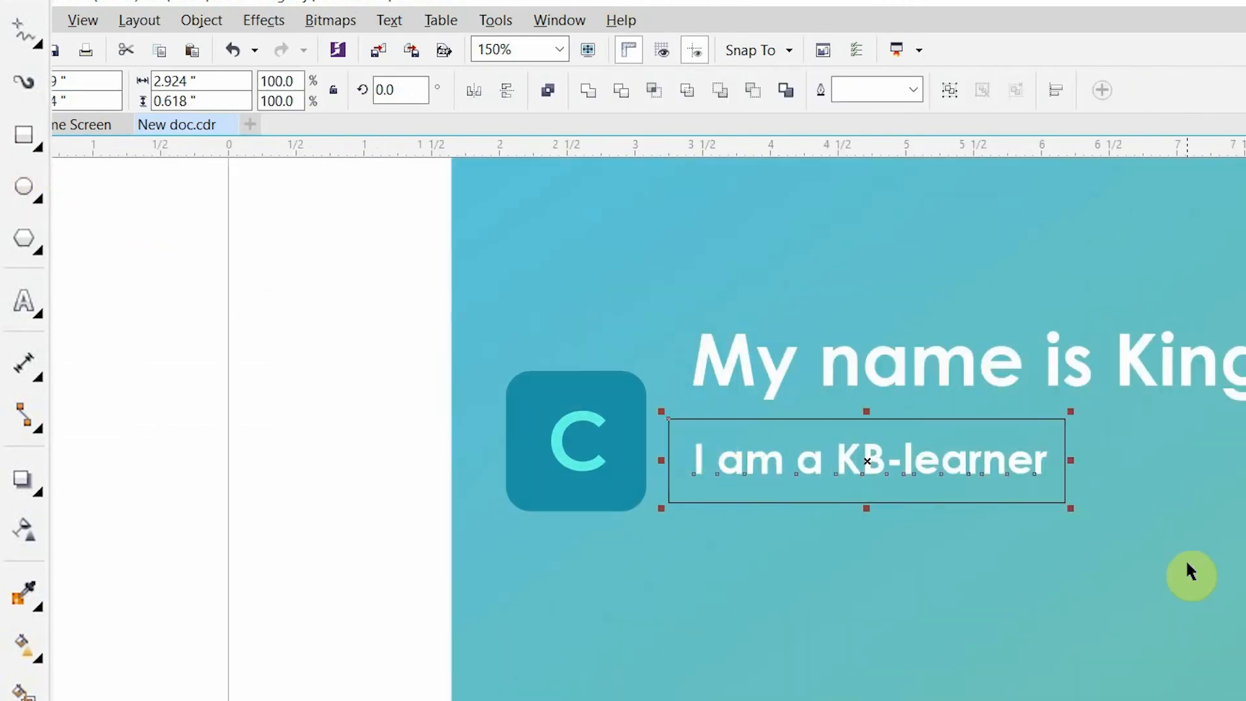
pyautogui.press('e')
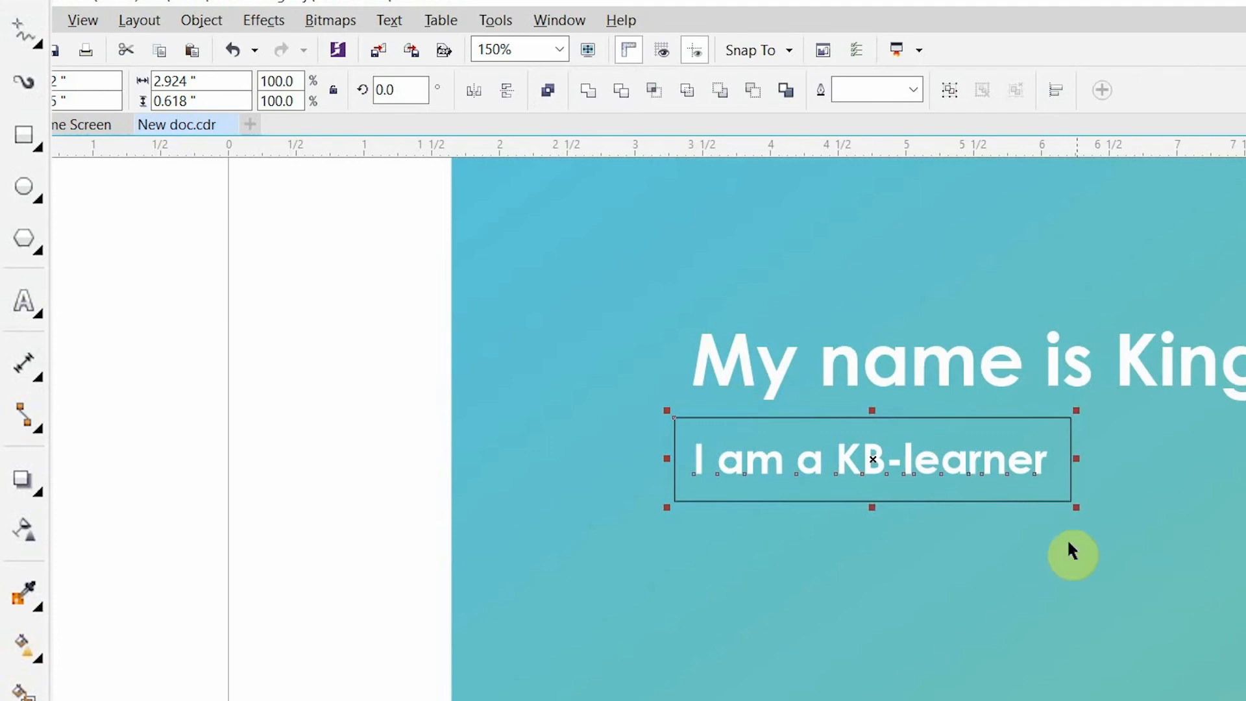
pyautogui.click(419, 431)
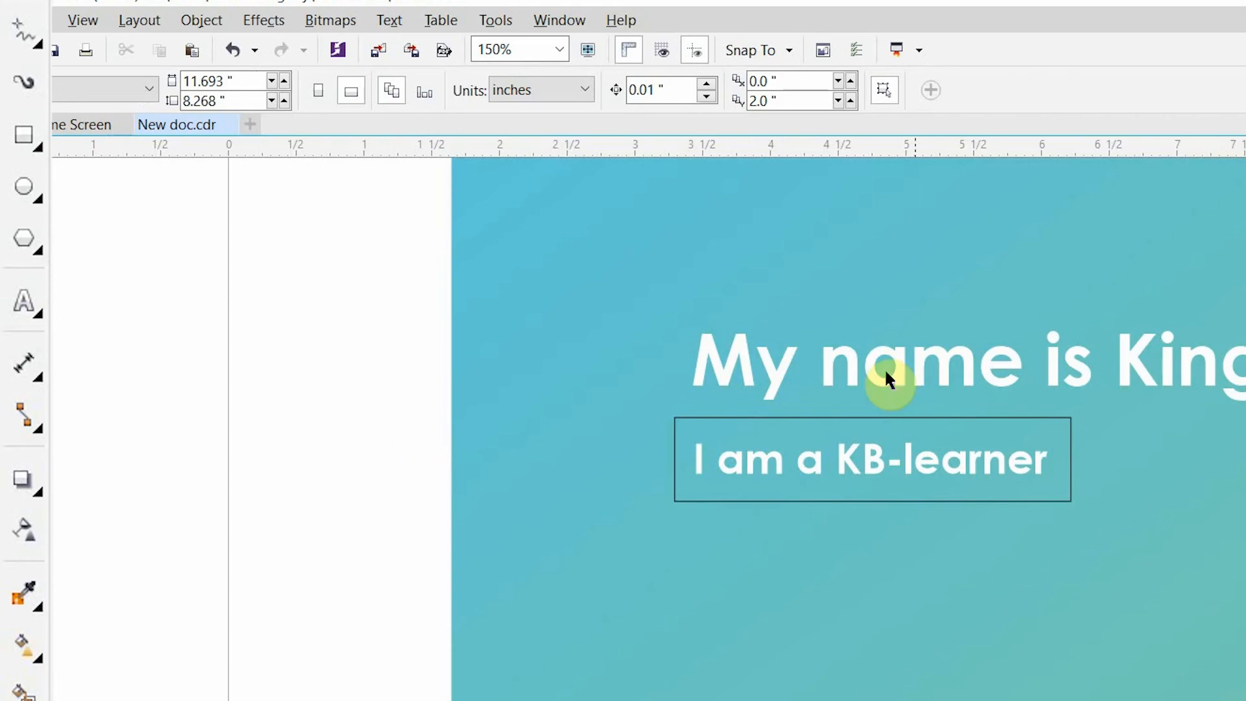
# Trim the "I am a KB-learner" text out of the rectangle surrounding it
pyautogui.click(875, 457)
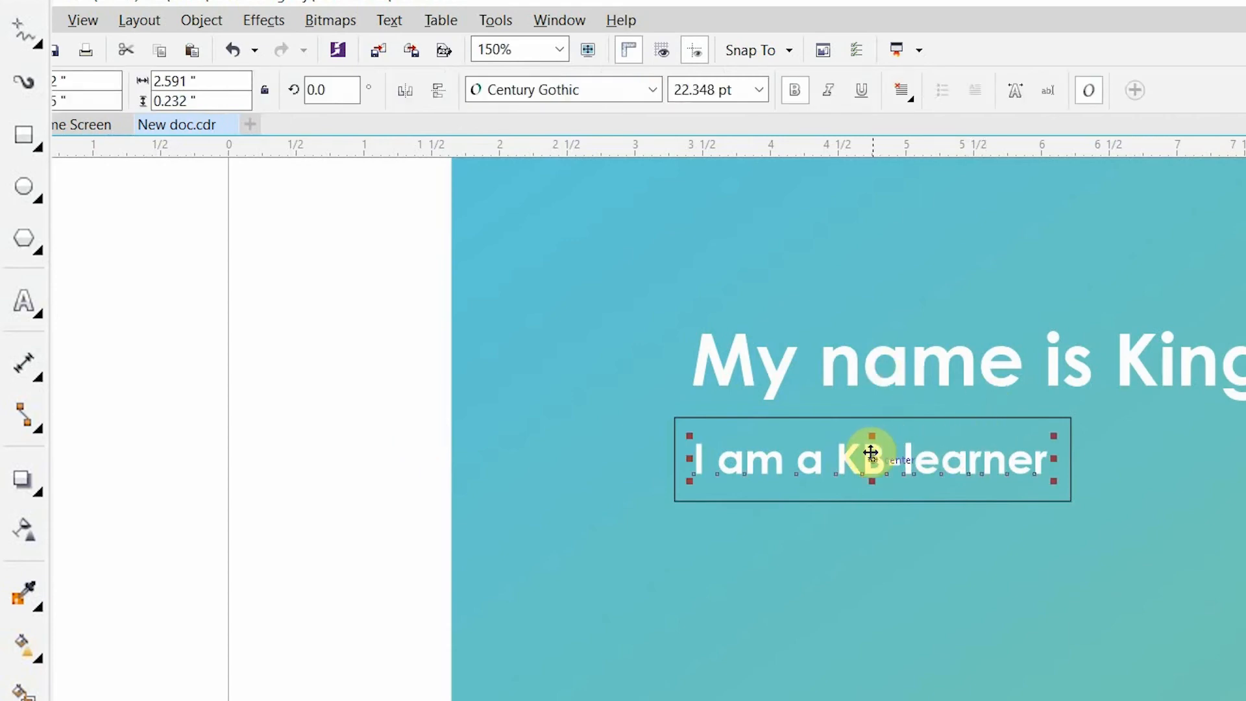
pyautogui.click(780, 491)
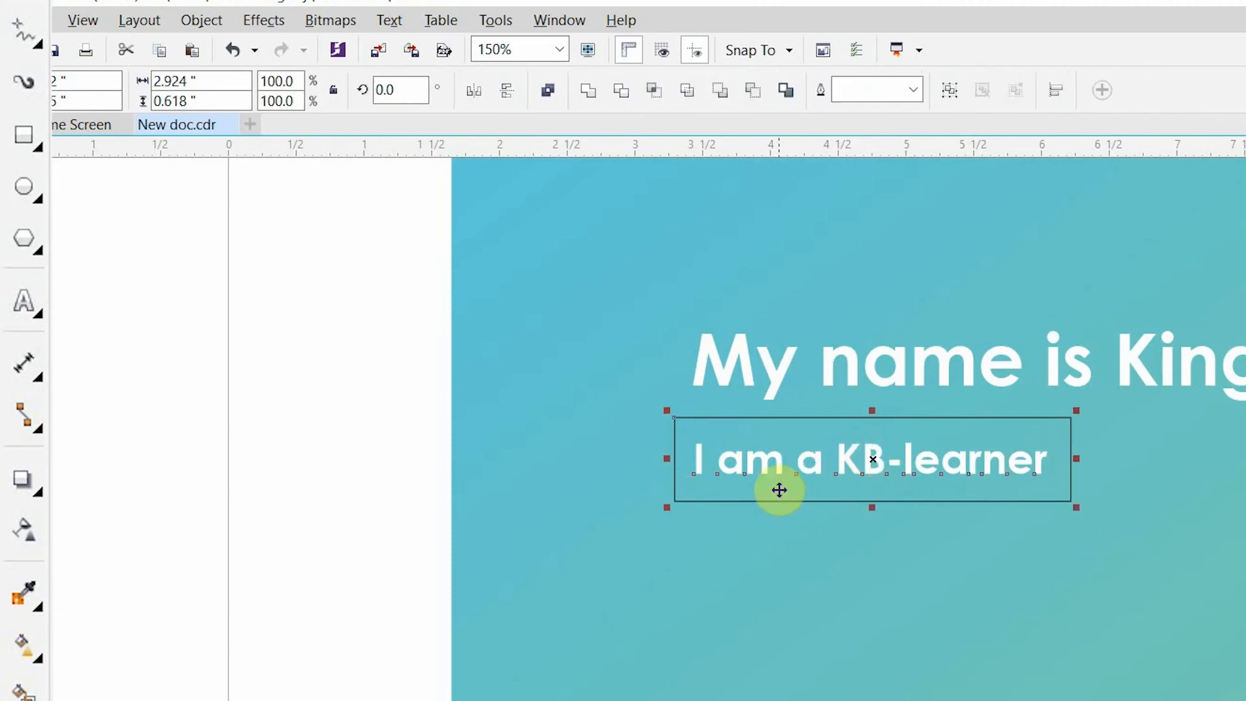
pyautogui.click(624, 92)
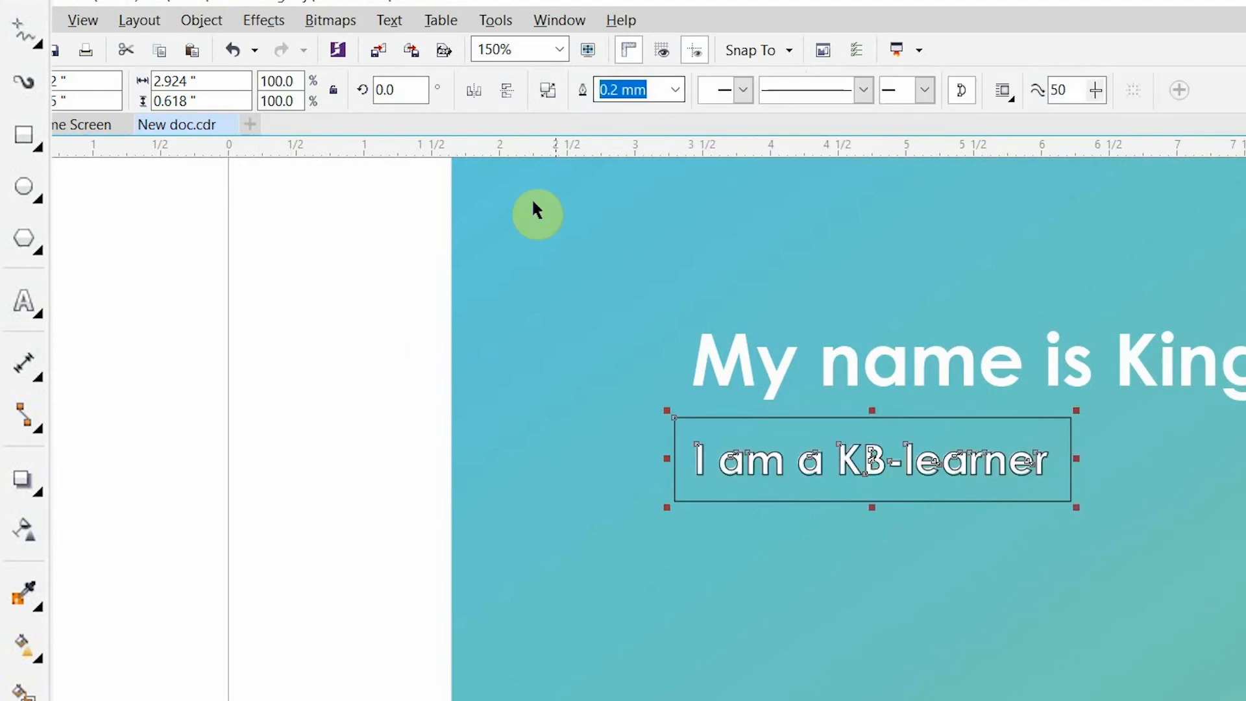
pyautogui.click(374, 383)
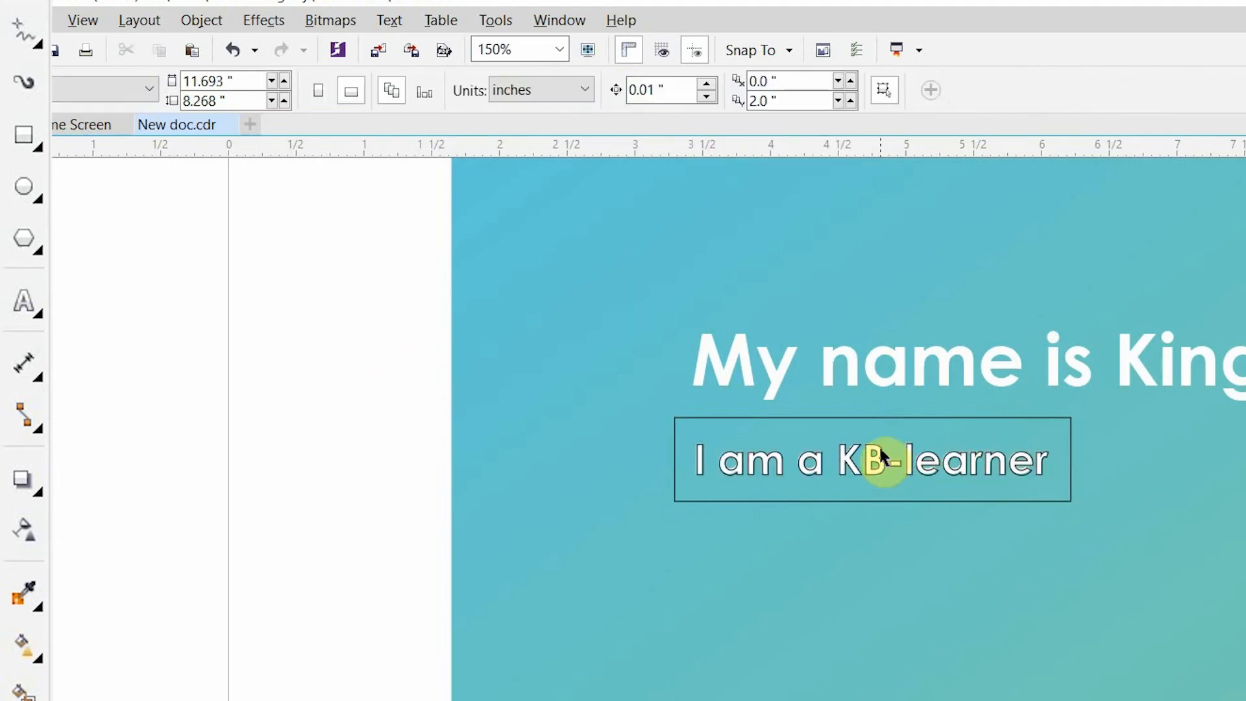
# Move the trimmed rectangle aside and delete the original "I am a KB-learner" text
pyautogui.moveTo(923, 457); pyautogui.dragTo(1176, 459)
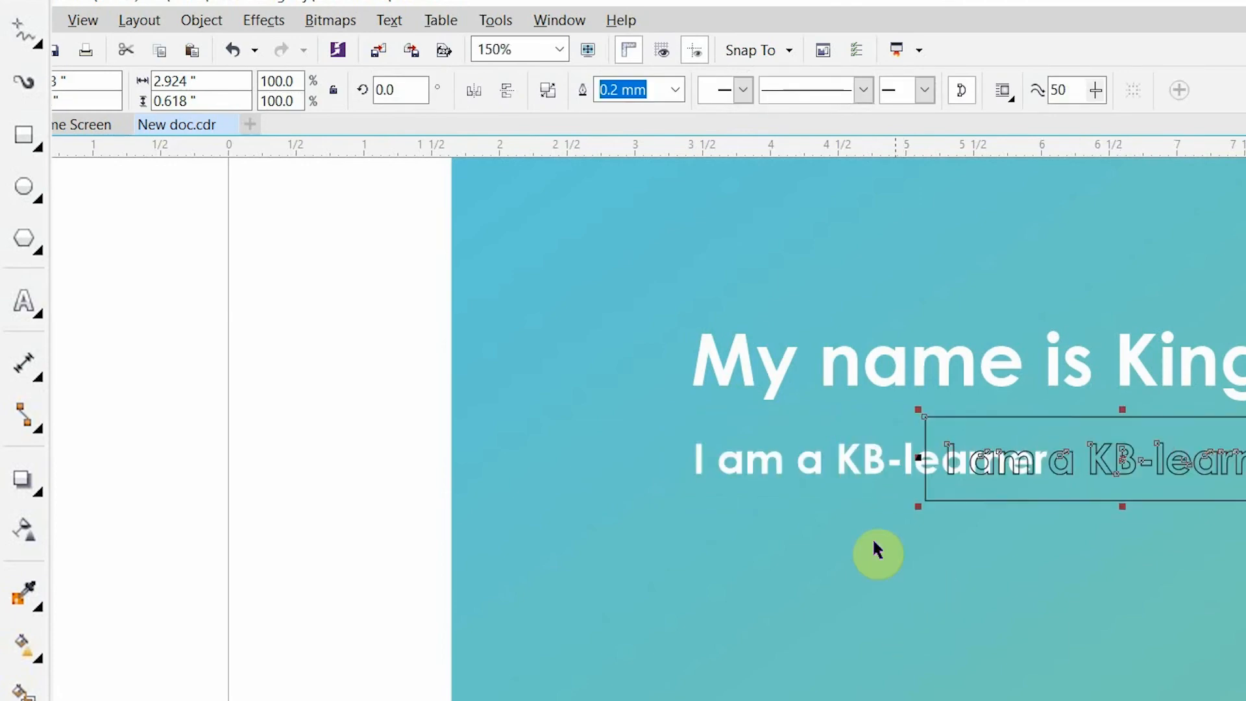
pyautogui.moveTo(822, 468); pyautogui.dragTo(652, 509)
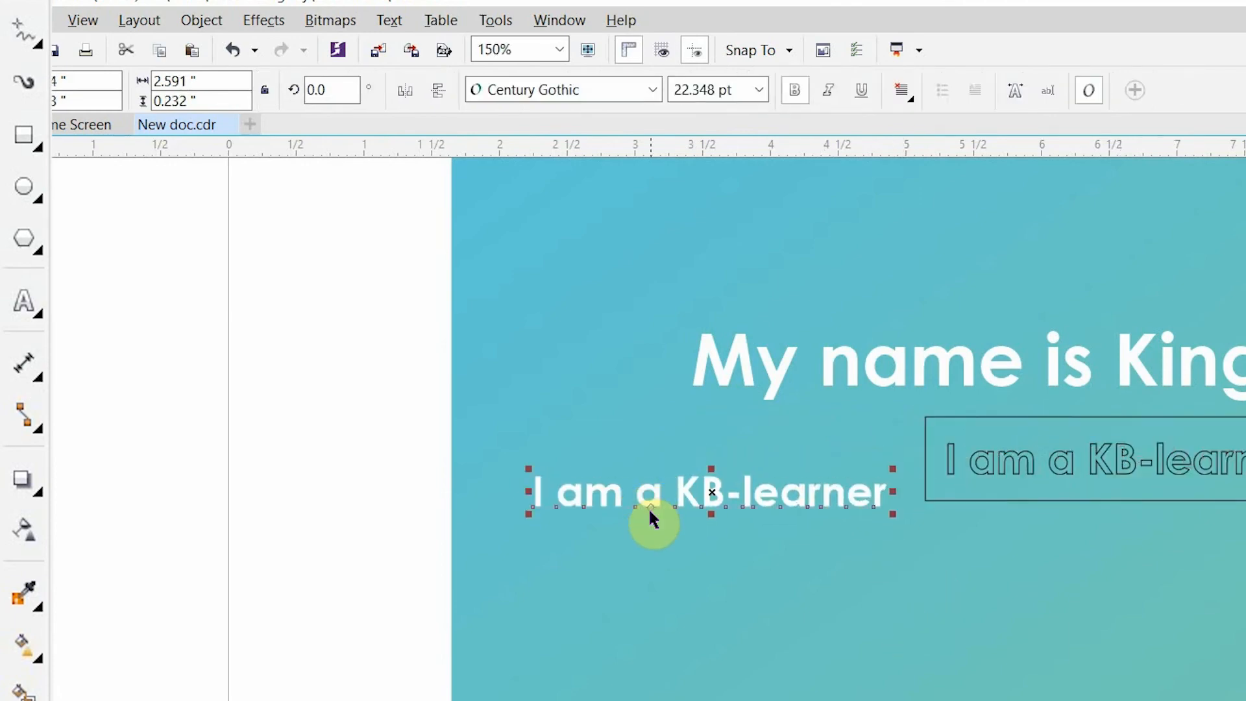
pyautogui.press('Delete')
# Fill the trimmed rectangle with white and remove its outline
pyautogui.click(934, 459)
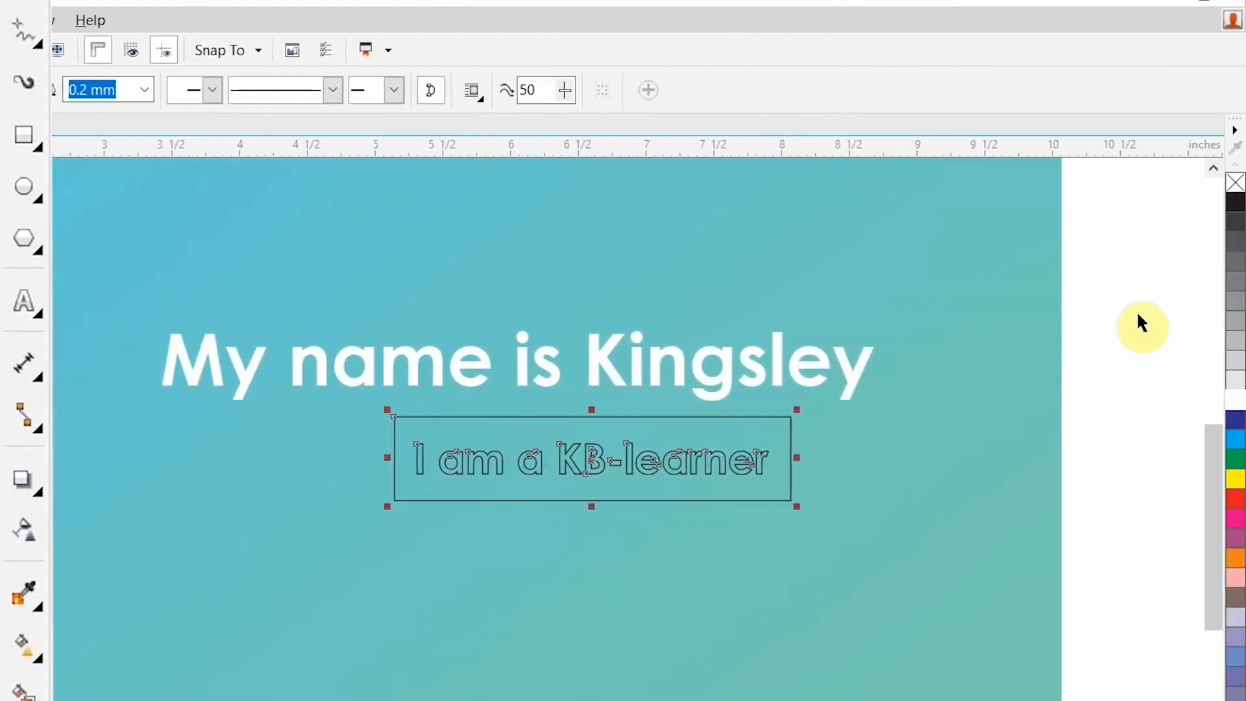
pyautogui.click(1236, 400)
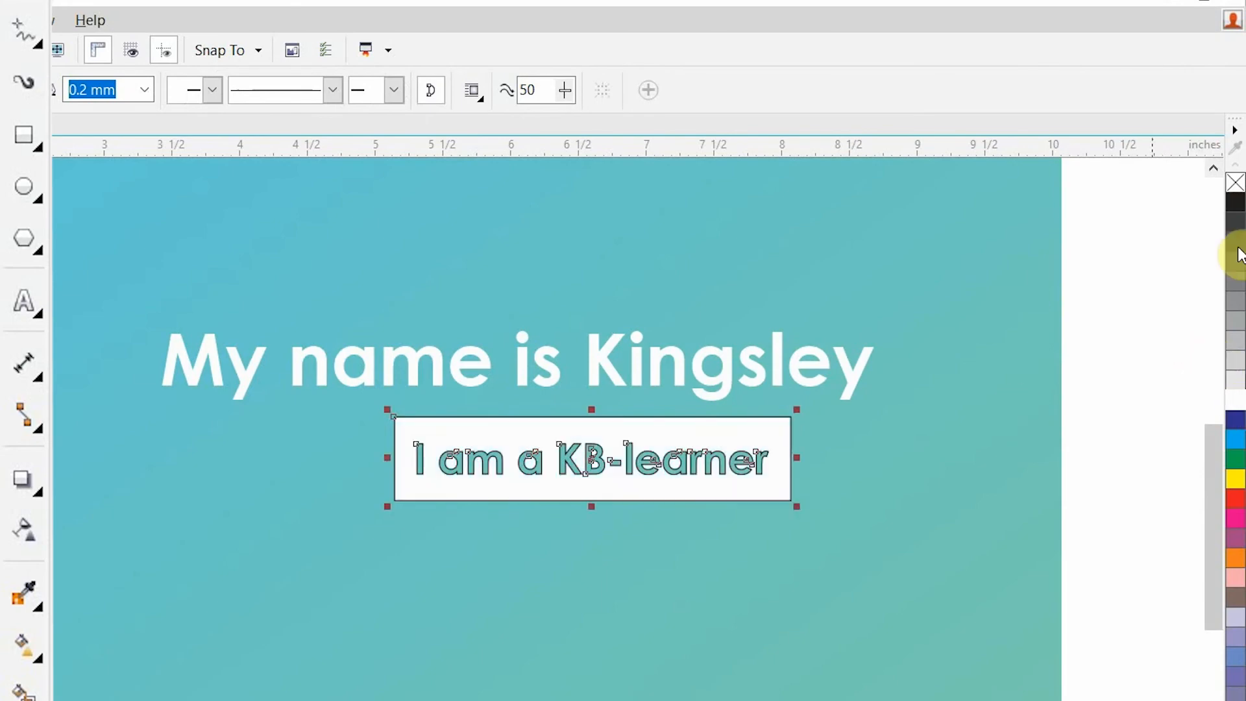
pyautogui.rightClick(1236, 183)
pyautogui.scroll(-1, 516, 482)
pyautogui.click(819, 441)
# Centre the name line and the white label beneath it on a common vertical axis
pyautogui.click(512, 456)
pyautogui.keyDown('shift'); pyautogui.click(467, 425); pyautogui.keyUp('shift')
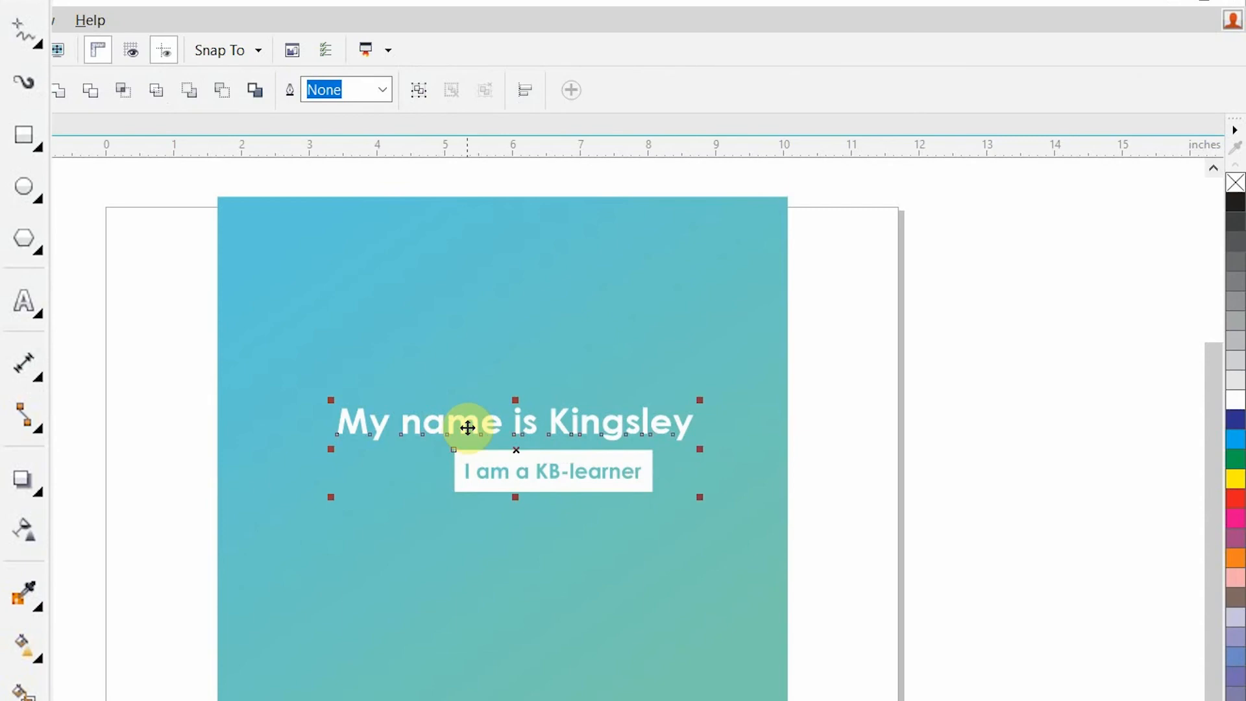
pyautogui.press('c')
pyautogui.click(956, 404)
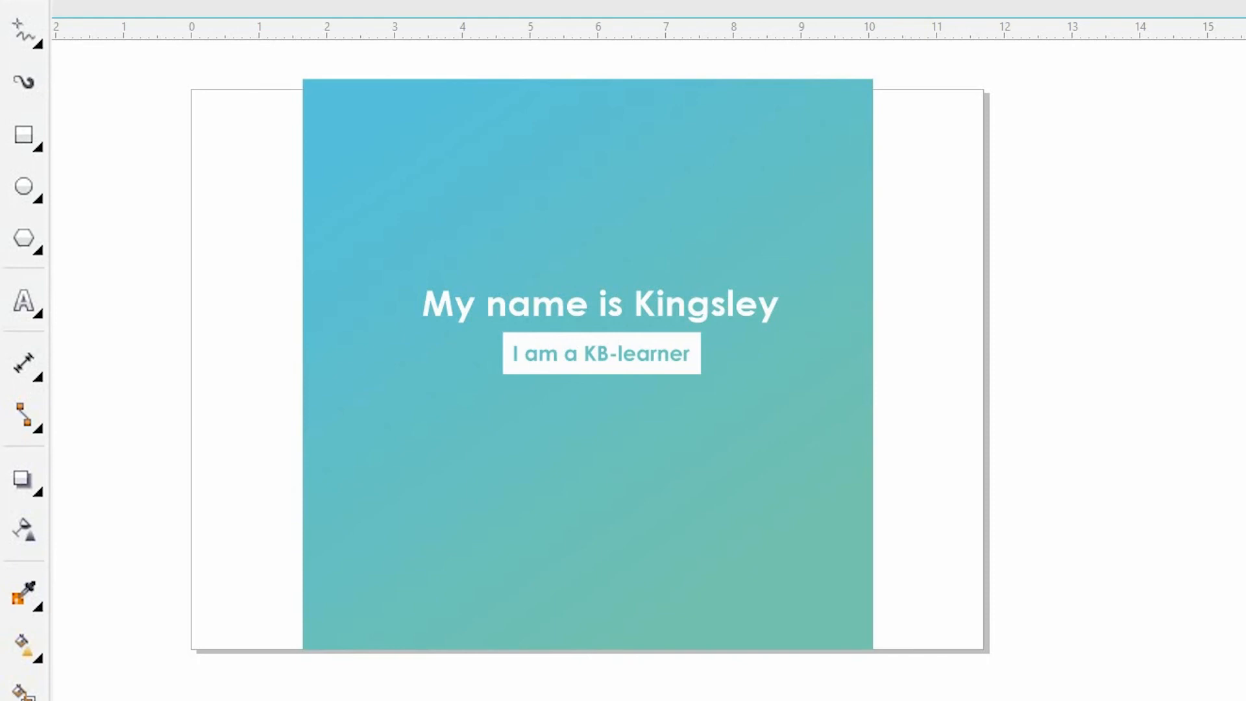
# Draw four small rectangles on the gradient square, two near its upper edge and two near its lower edge
pyautogui.click(26, 133)
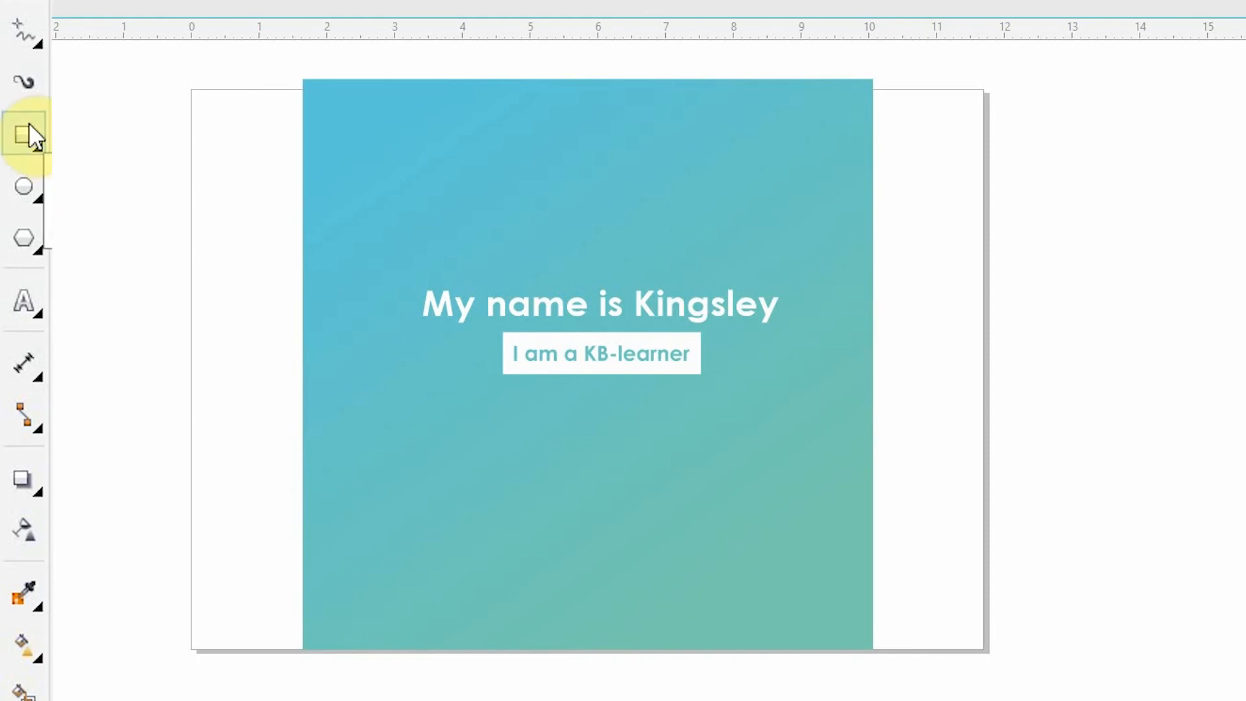
pyautogui.click(360, 187)
pyautogui.click(520, 195)
pyautogui.click(356, 646)
pyautogui.click(782, 612)
# Draw three small five-pointed stars, two at the lower left of the square and one near its upper-right edge
pyautogui.click(37, 251)
pyautogui.click(78, 275)
pyautogui.moveTo(428, 598); pyautogui.dragTo(447, 615)
pyautogui.moveTo(786, 249); pyautogui.dragTo(813, 275)
pyautogui.moveTo(283, 574); pyautogui.dragTo(318, 609)
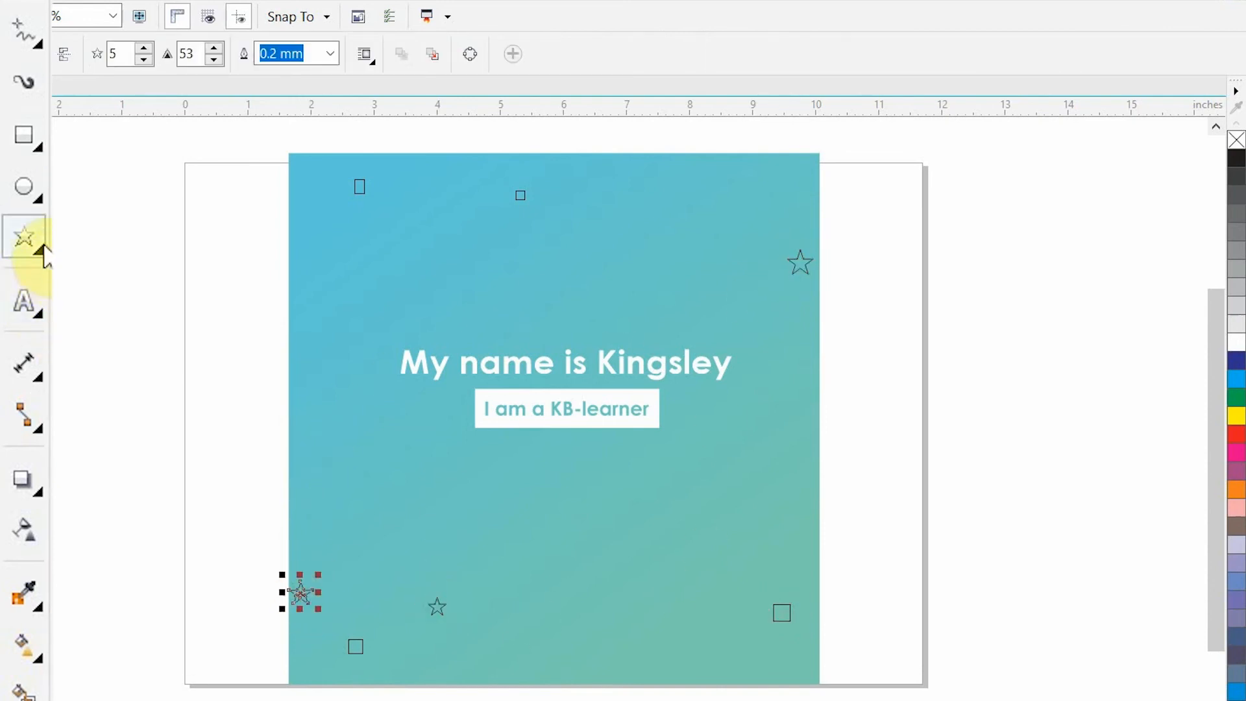
# Draw two small circles, one near the square's lower edge and one near its upper edge
pyautogui.click(24, 191)
pyautogui.moveTo(567, 658); pyautogui.dragTo(580, 672)
pyautogui.moveTo(661, 199); pyautogui.dragTo(676, 213)
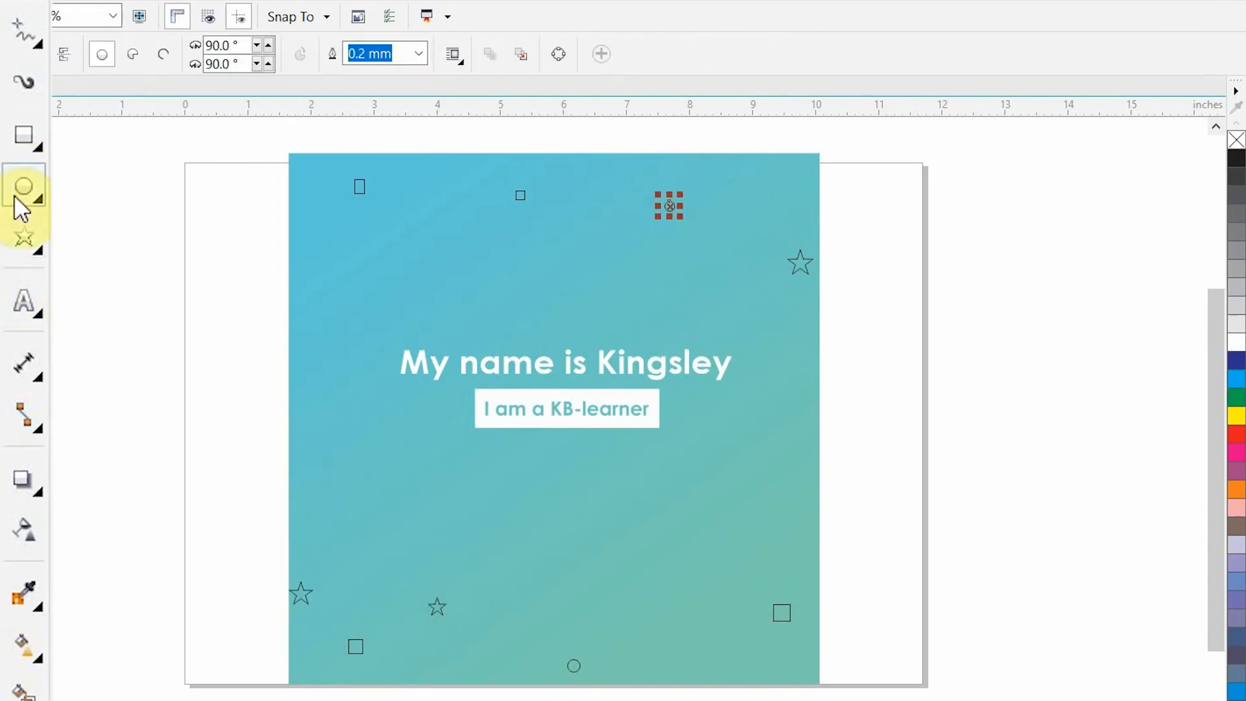
# Draw a cloud-shaped thought callout below the text, in the lower right part of the square
pyautogui.click(37, 250)
pyautogui.click(71, 598)
pyautogui.moveTo(577, 551); pyautogui.dragTo(643, 617)
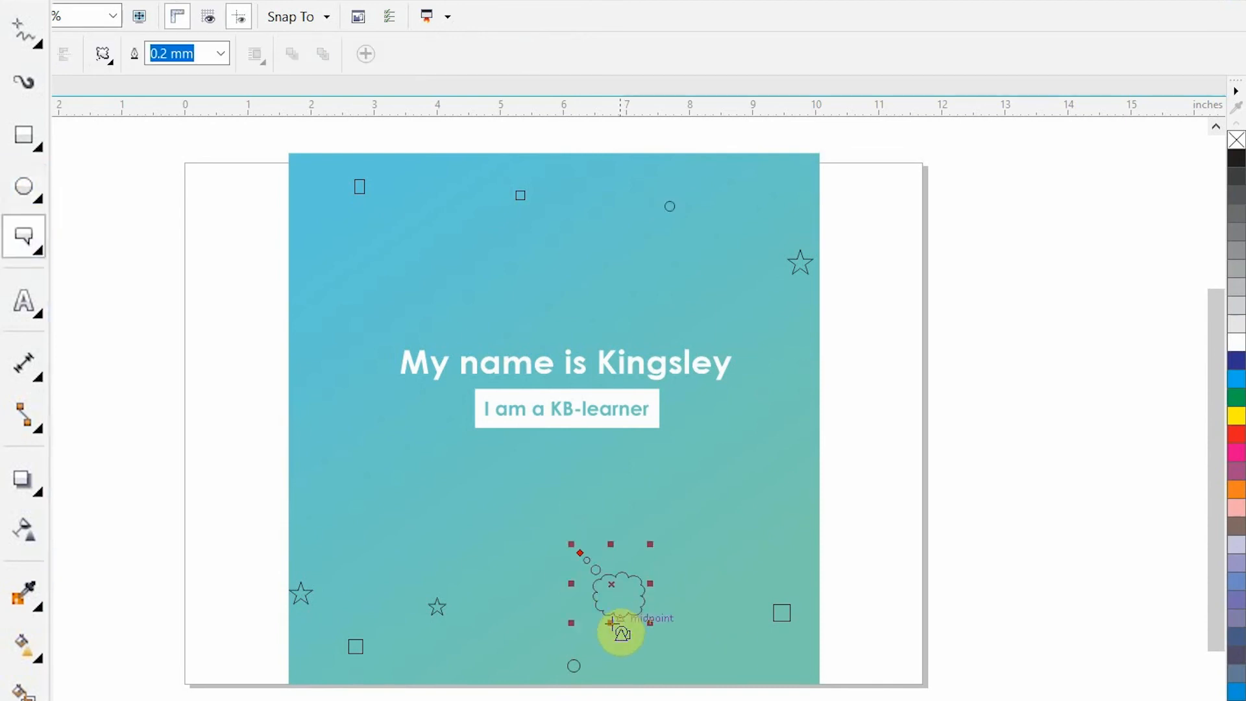
# Draw two rectangular callouts, one above the text and one at the lower right, plus a small rounded callout at the lower left
pyautogui.click(103, 54)
pyautogui.click(108, 89)
pyautogui.moveTo(576, 214)
pyautogui.mouseDown()
pyautogui.moveTo(625, 214)
pyautogui.moveTo(628, 257)
pyautogui.moveTo(526, 264)
pyautogui.mouseUp()
pyautogui.moveTo(739, 533); pyautogui.dragTo(787, 584)
pyautogui.click(110, 65)
pyautogui.click(111, 89)
pyautogui.moveTo(449, 643); pyautogui.dragTo(449, 642)
# Draw a small spiral in the upper-left part of the square
pyautogui.click(39, 249)
pyautogui.click(72, 390)
pyautogui.moveTo(393, 238)
pyautogui.mouseDown()
pyautogui.moveTo(356, 232)
pyautogui.moveTo(355, 199)
pyautogui.mouseUp()
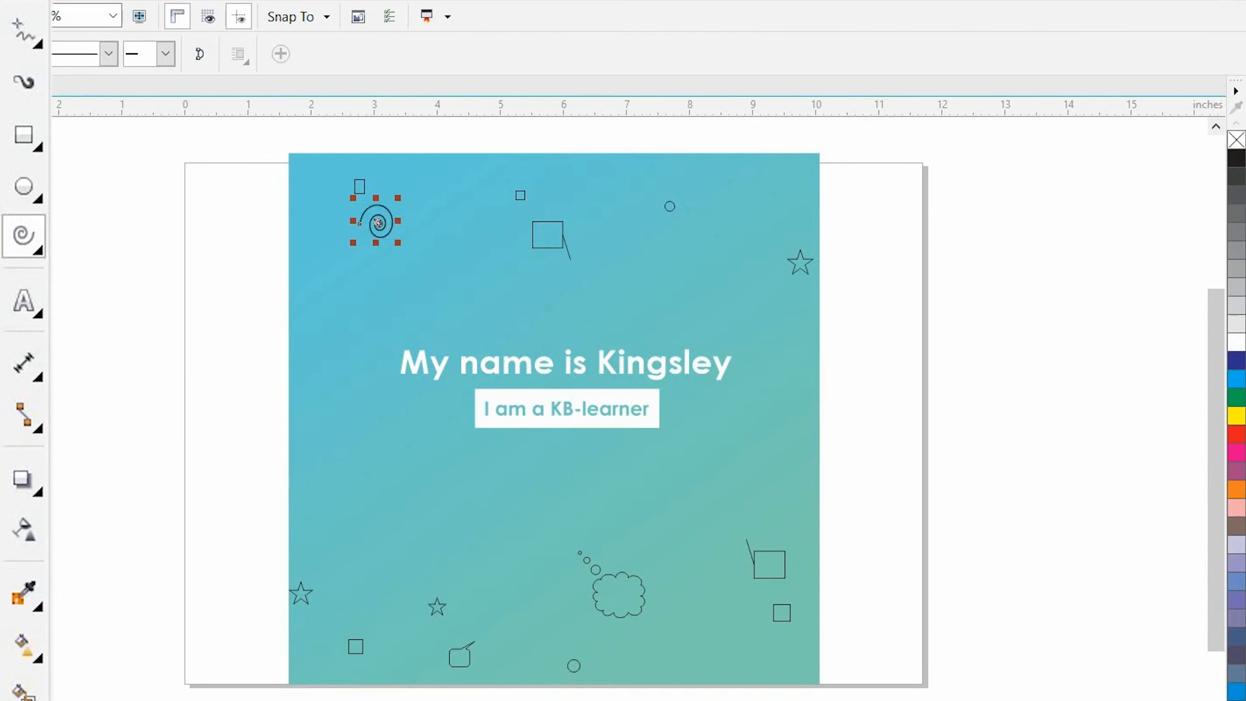
# Fill all the decorative shapes above the text with white and remove their outlines
pyautogui.press('space')
pyautogui.click(241, 135)
pyautogui.moveTo(241, 135); pyautogui.dragTo(894, 292)
pyautogui.click(1236, 343)
pyautogui.rightClick(1236, 139)
pyautogui.click(1109, 244)
# Give the spiral a thicker white outline
pyautogui.click(369, 227)
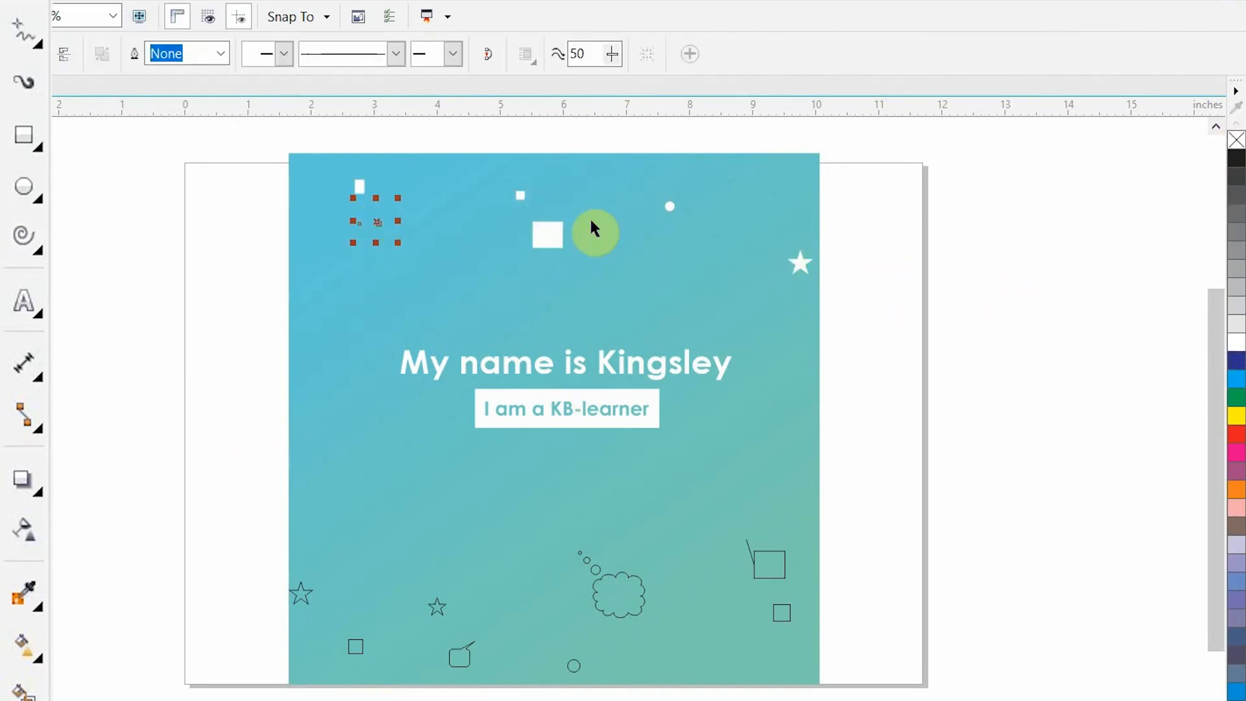
pyautogui.rightClick(1236, 176)
pyautogui.click(376, 223)
pyautogui.click(220, 53)
pyautogui.click(202, 206)
# Fill all the decorative shapes below the text with white and remove their outlines
pyautogui.moveTo(214, 477); pyautogui.dragTo(987, 694)
pyautogui.click(1236, 343)
pyautogui.rightClick(1236, 139)
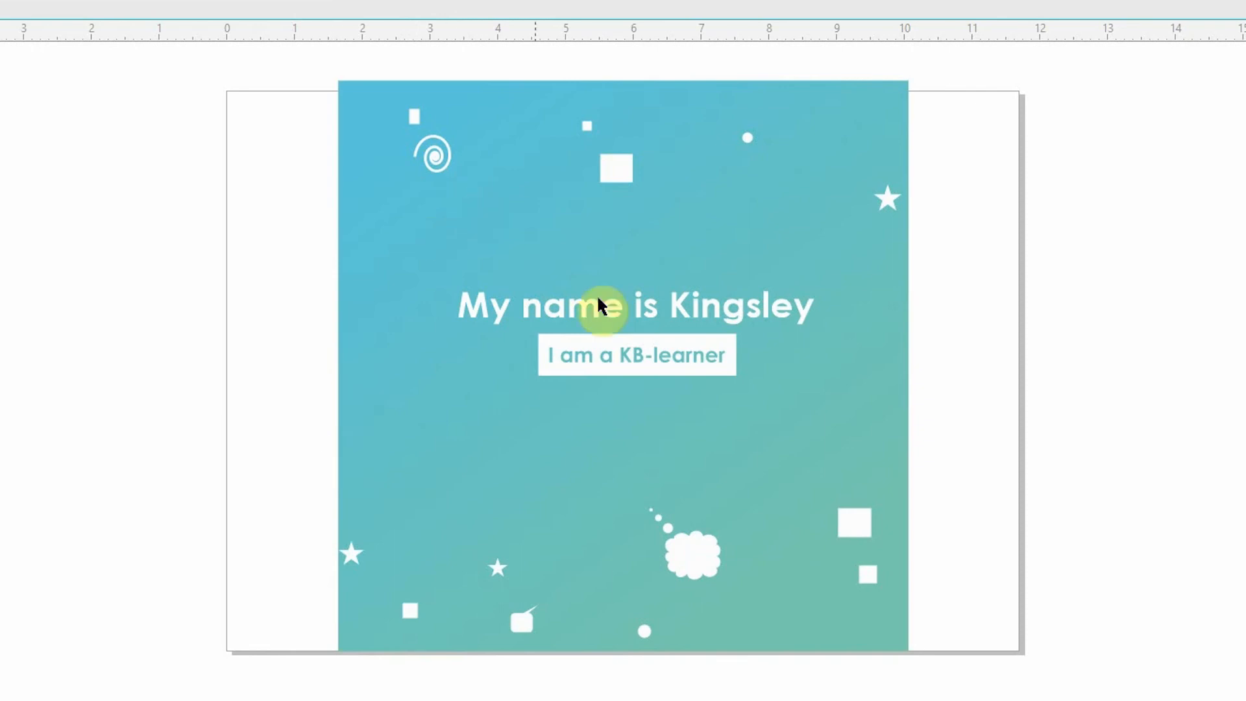
# Select the design and start exporting it to Documents as New doc in JPG - JPEG Bitmaps format
pyautogui.click(681, 312)
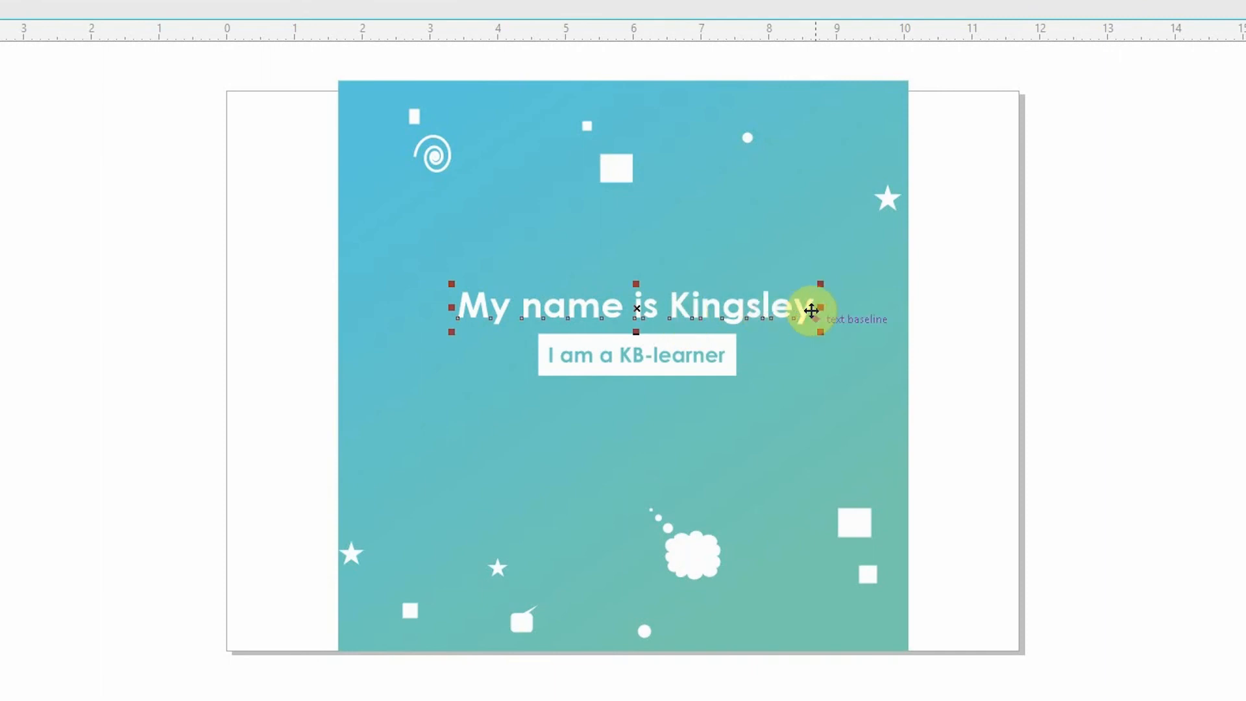
pyautogui.click(884, 389)
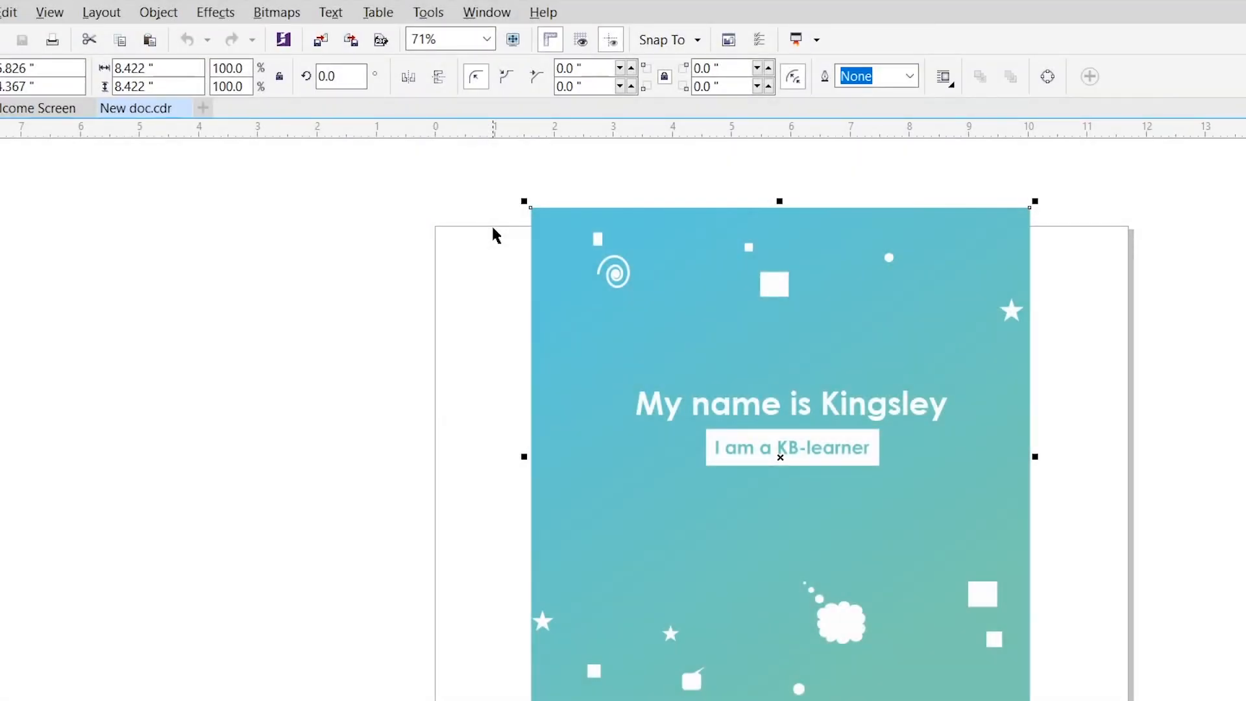
pyautogui.moveTo(480, 181)
pyautogui.mouseDown()
pyautogui.moveTo(862, 523)
pyautogui.moveTo(1131, 700)
pyautogui.mouseUp()
pyautogui.click(352, 40)
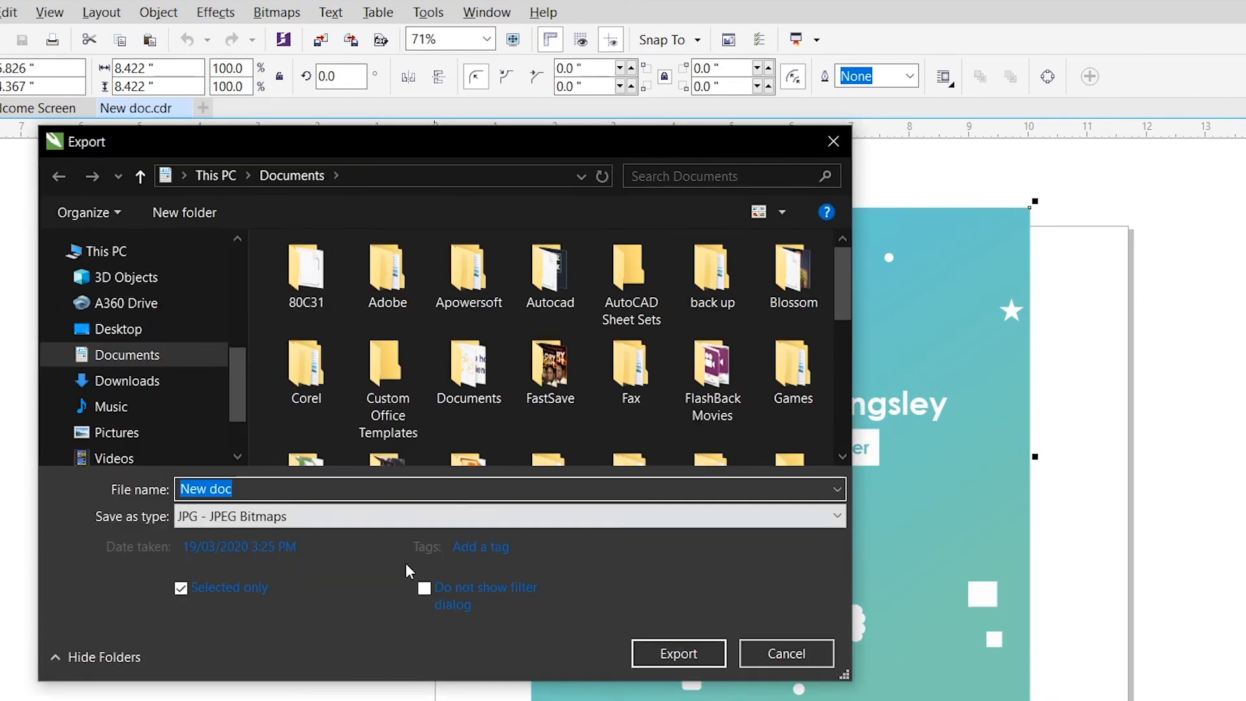
pyautogui.click(315, 525)
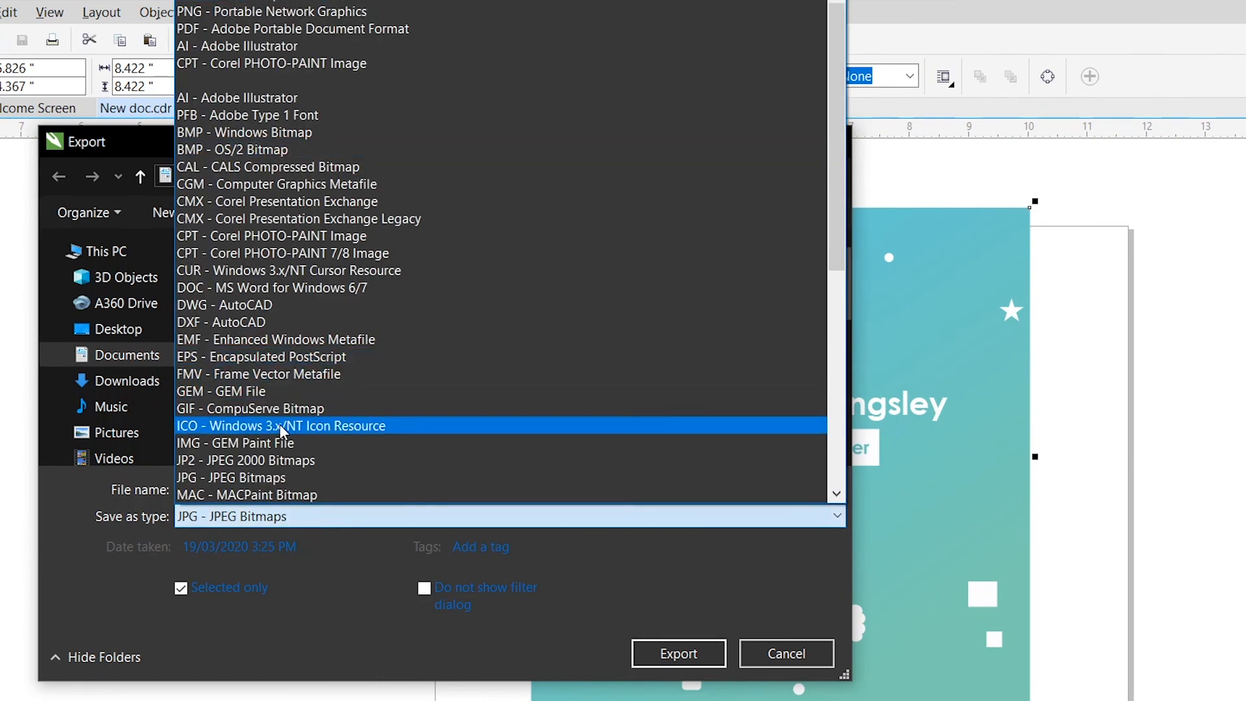
pyautogui.click(281, 481)
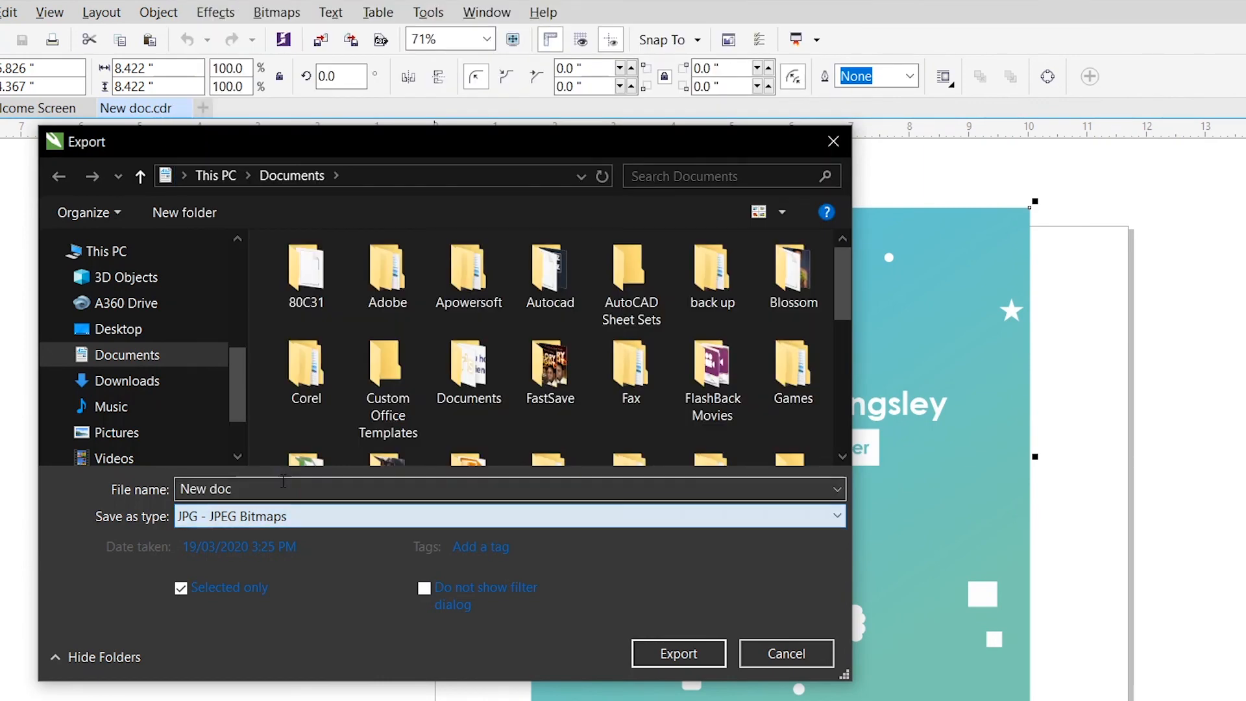
pyautogui.click(688, 649)
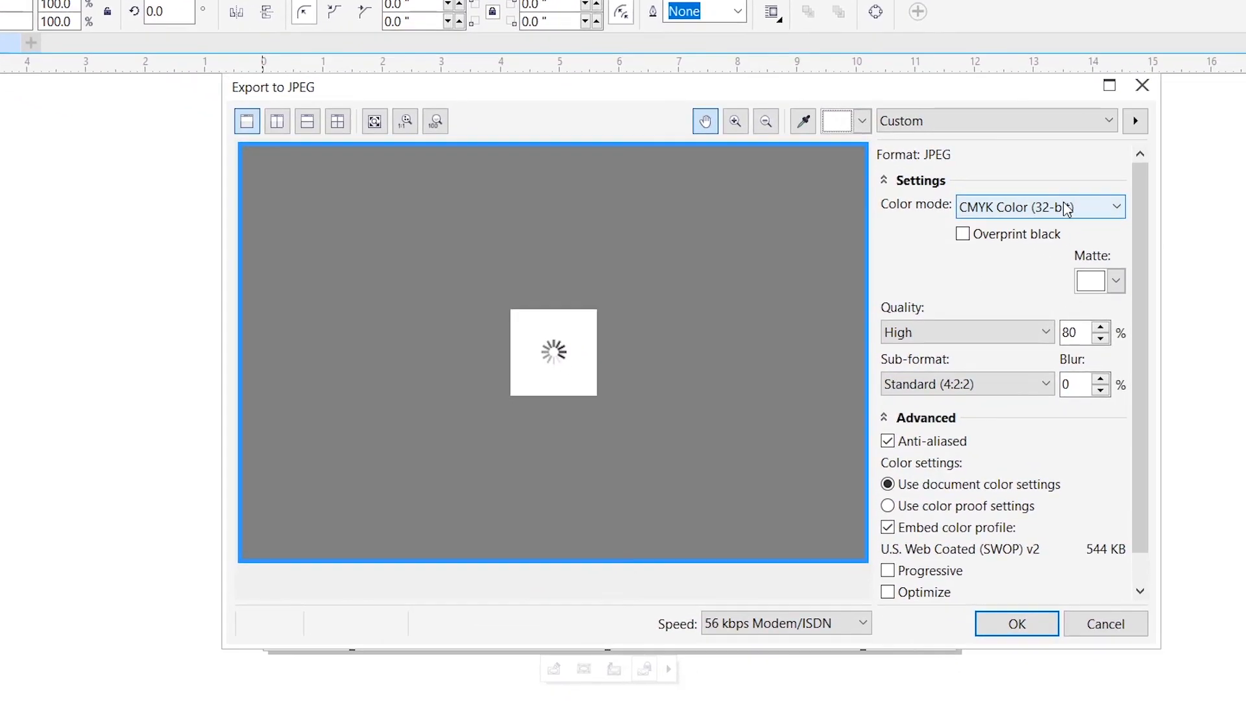
# Set the JPEG colour mode to RGB Color (24-bit) and complete the export
pyautogui.click(1226, 271)
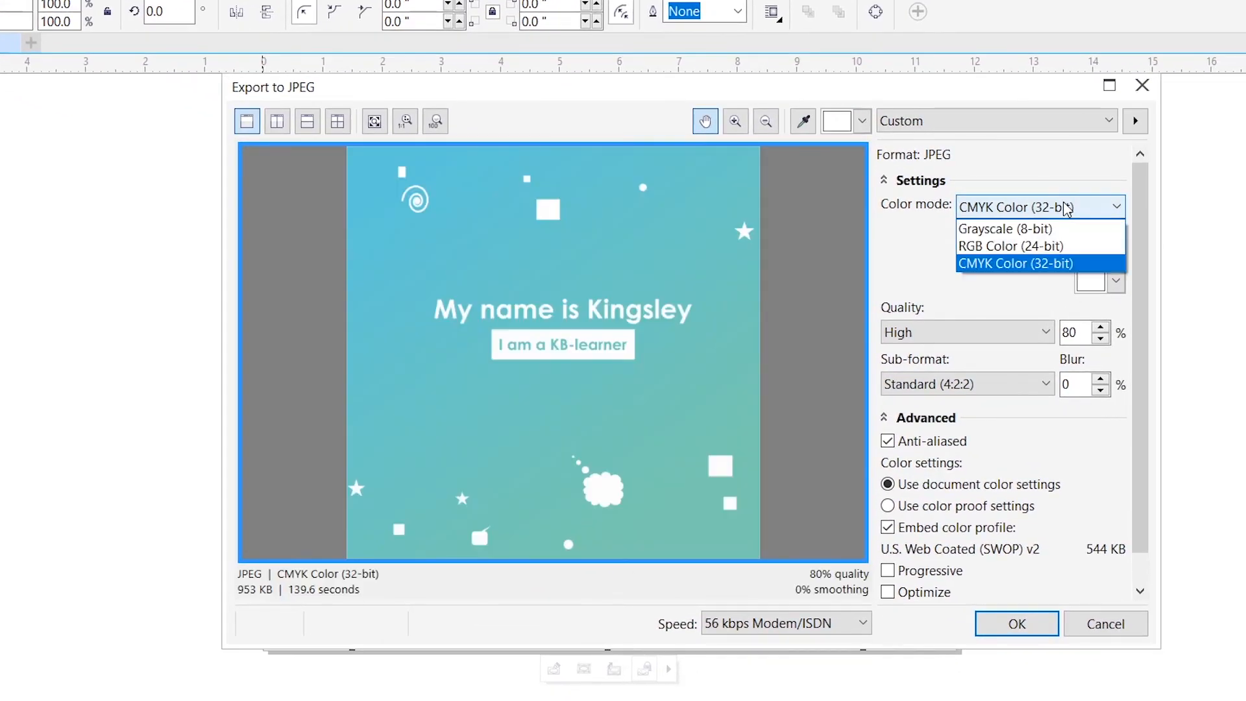
pyautogui.click(1005, 251)
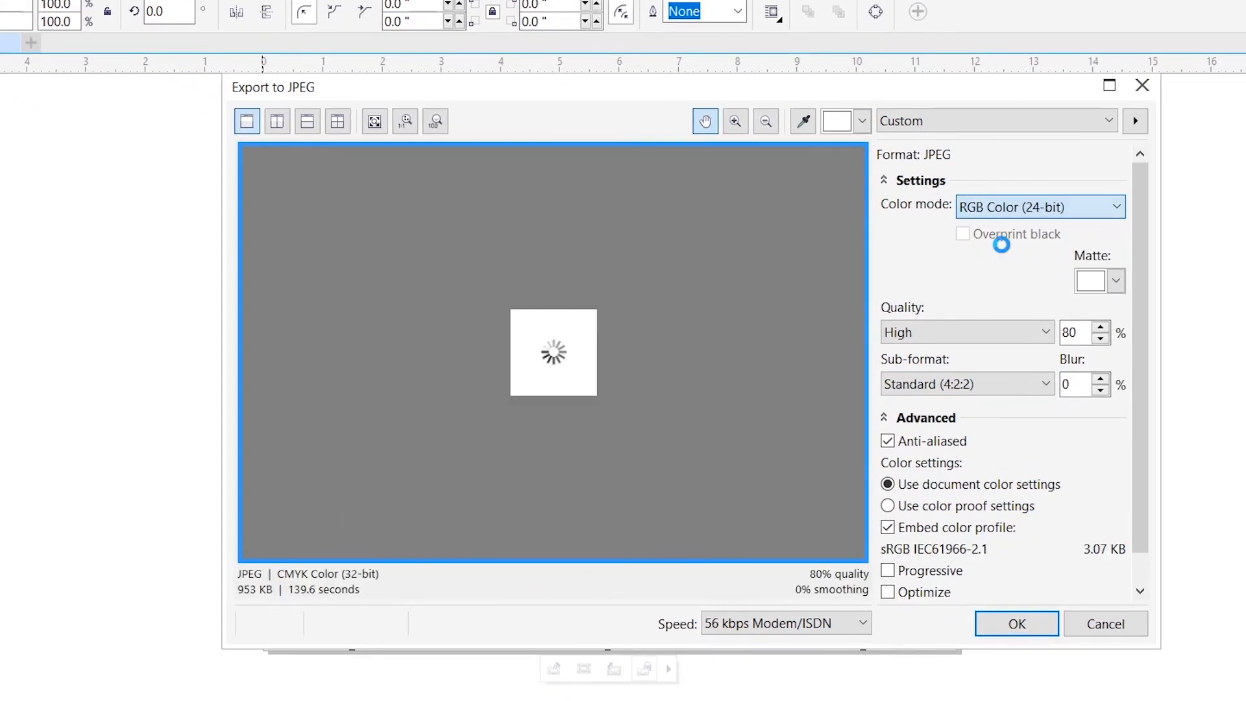
pyautogui.click(1016, 624)
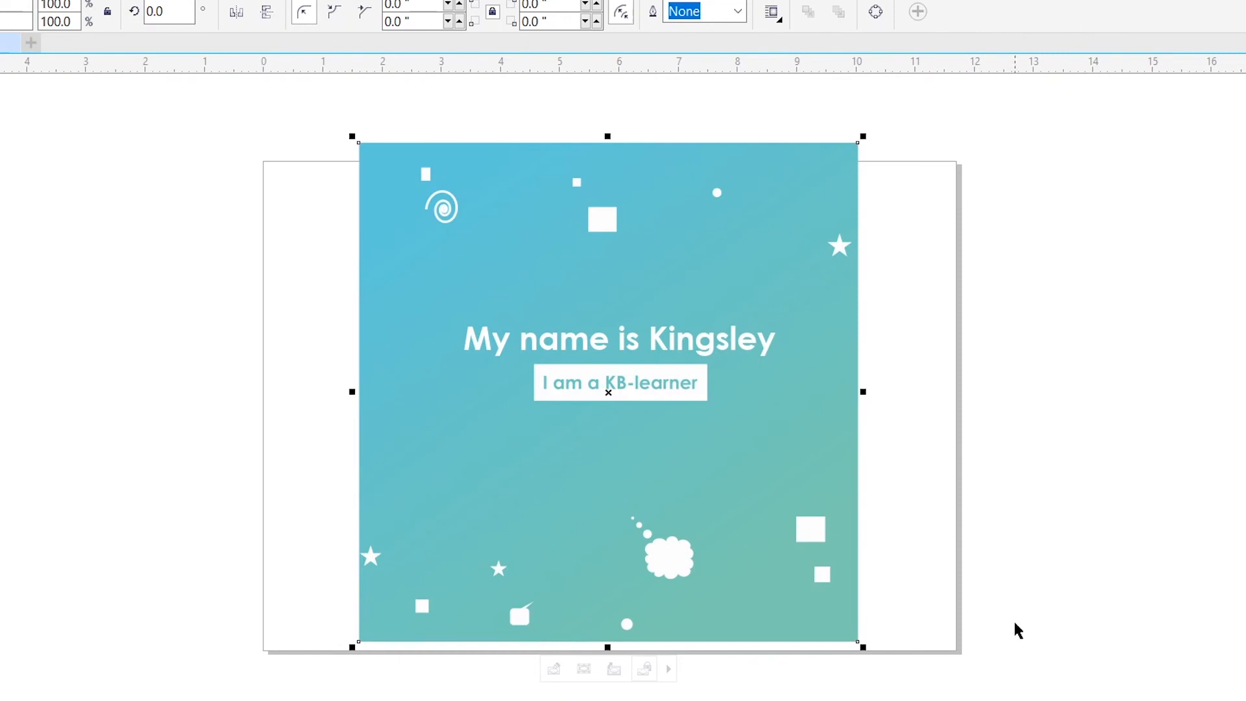